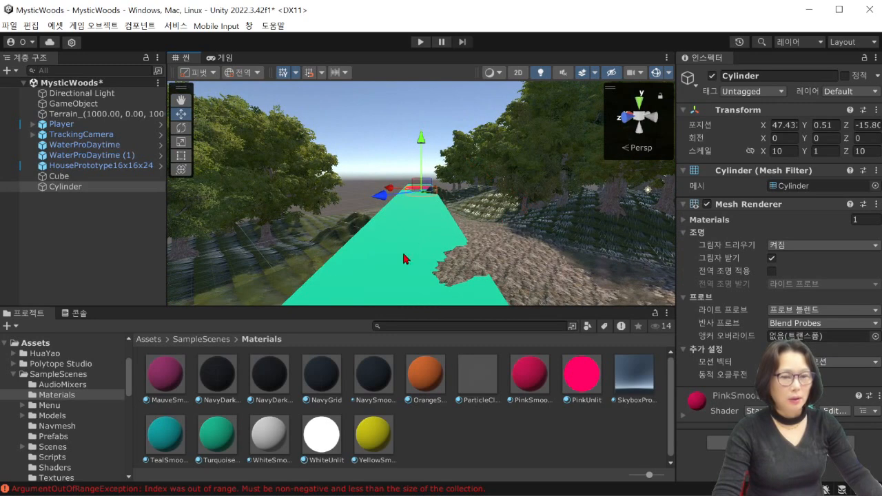
Step: Place the BoxPile prefab from the SampleScenes Prefabs folder on the green path at about X 16.5, Y 1.5, Z 18.1
{"action": "left_click", "coordinate": [73, 216]}
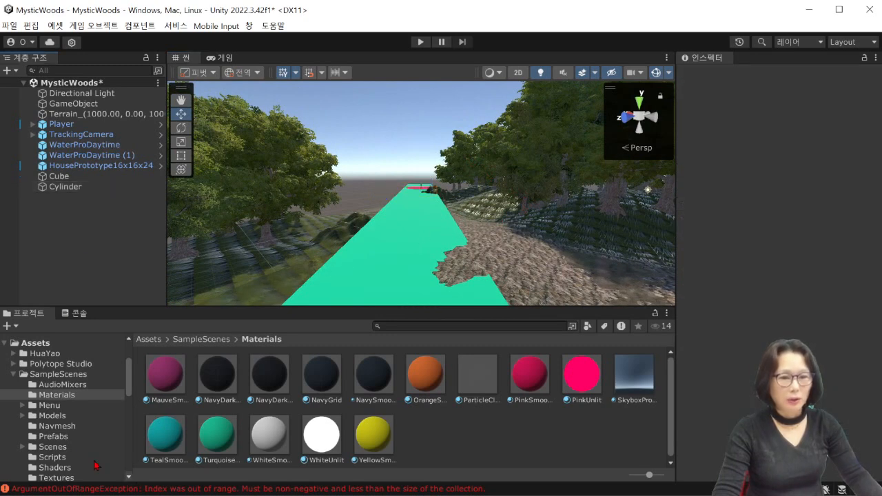
{"action": "scroll", "coordinate": [71, 422], "scroll_direction": "down", "scroll_amount": 1}
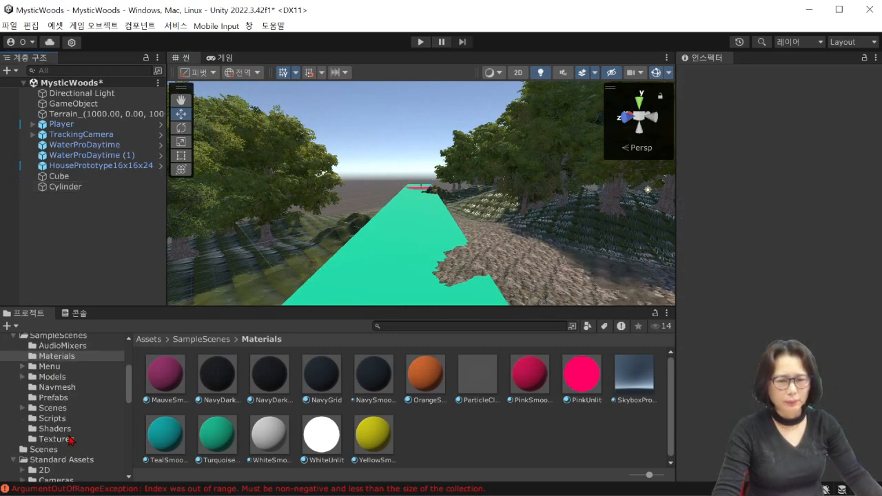
{"action": "left_click", "coordinate": [60, 399]}
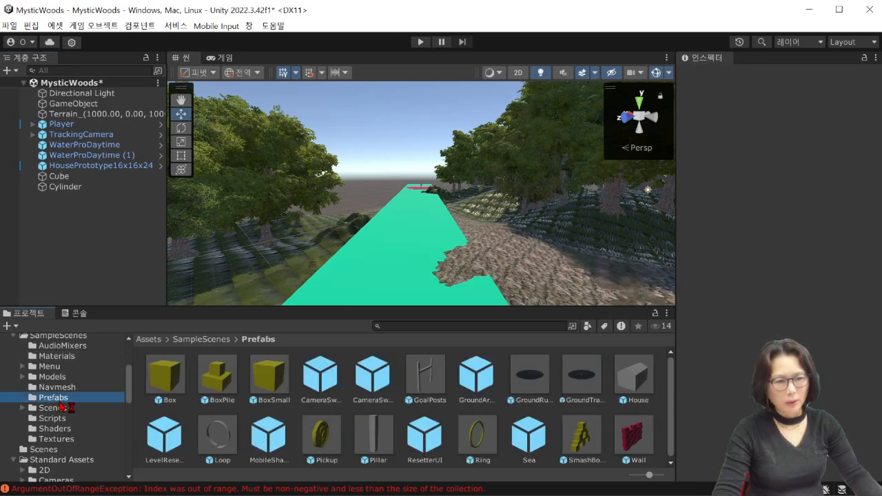
{"action": "left_click_drag", "start_coordinate": [200, 392], "coordinate": [434, 235]}
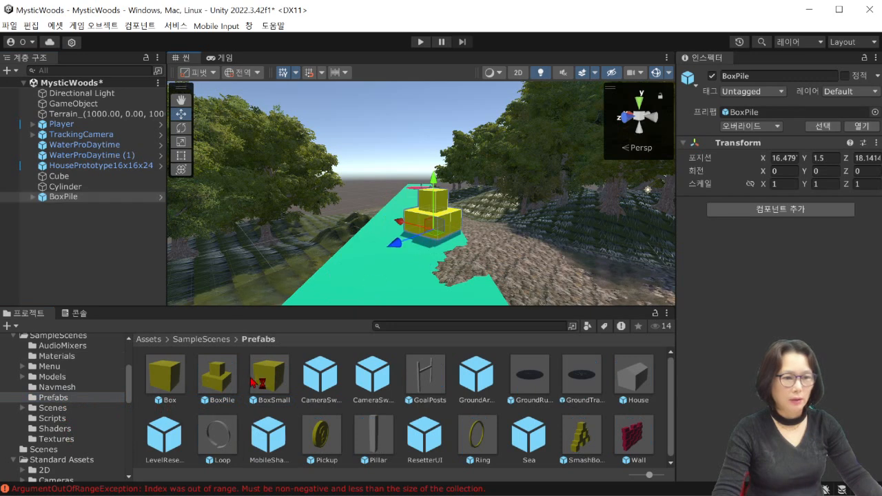
Step: Place two BoxSmall prefabs on the green path and raise the nearer one to Y 2.3 and the farther one to Y 2
{"action": "left_click_drag", "start_coordinate": [267, 383], "coordinate": [376, 298]}
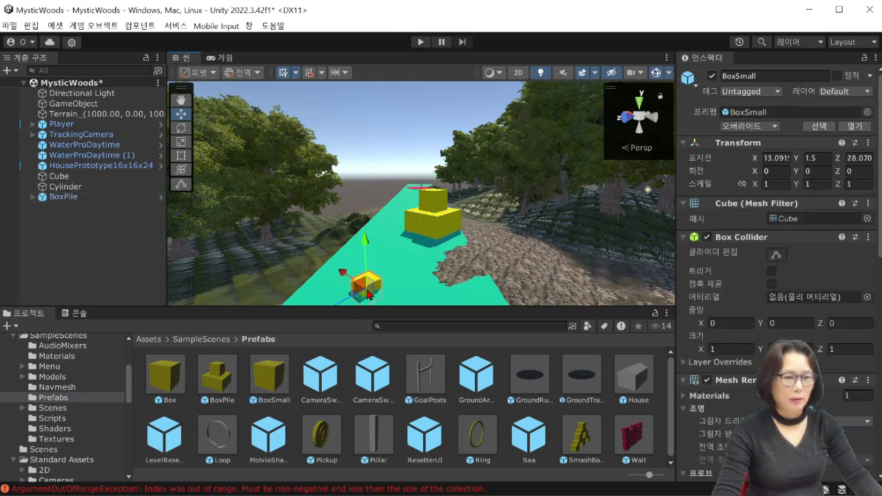
{"action": "scroll", "coordinate": [388, 290], "scroll_direction": "down", "scroll_amount": 4}
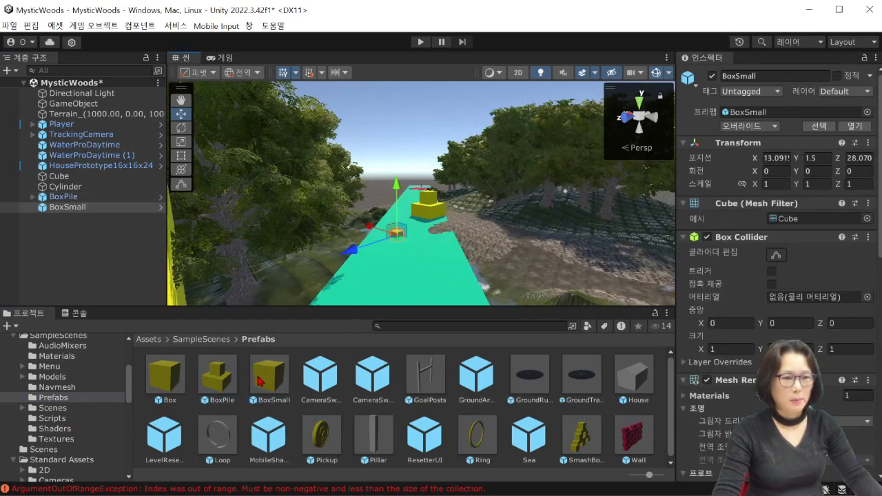
{"action": "left_click_drag", "start_coordinate": [267, 383], "coordinate": [443, 293]}
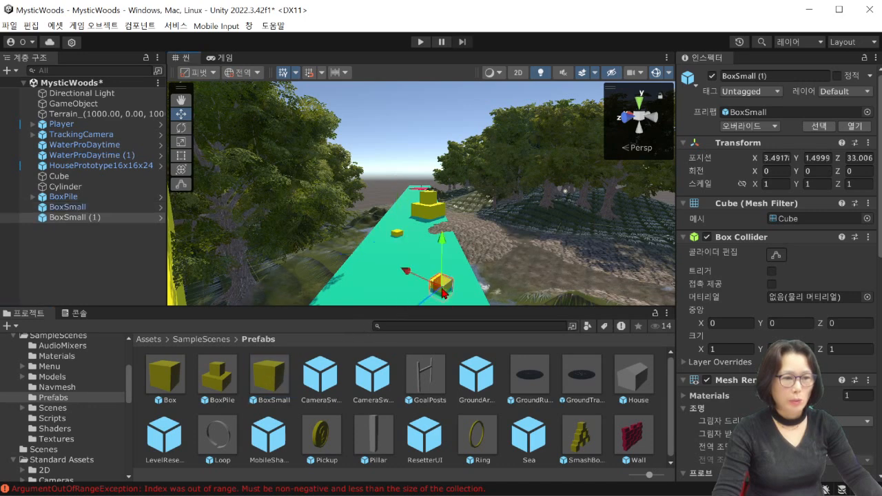
{"action": "left_click_drag", "start_coordinate": [442, 245], "coordinate": [445, 231]}
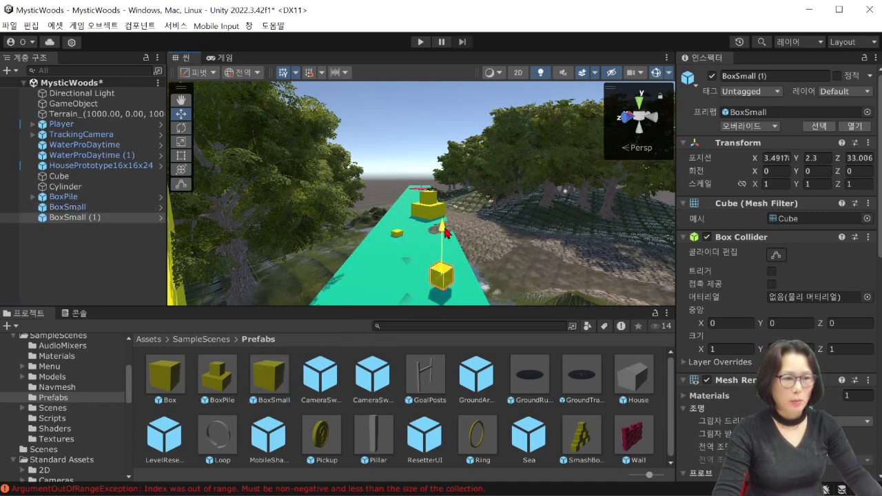
{"action": "left_click", "coordinate": [399, 235]}
{"action": "left_click_drag", "start_coordinate": [397, 205], "coordinate": [399, 194]}
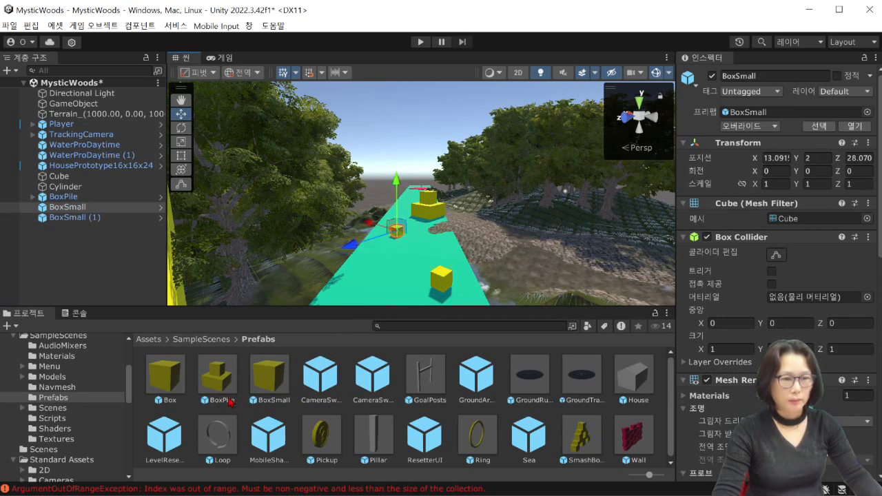
Step: Place the Box prefab on the green path near the small boxes, at about X 7.5, Y 1.5, Z 36.2
{"action": "left_click_drag", "start_coordinate": [157, 382], "coordinate": [172, 372]}
{"action": "left_click_drag", "start_coordinate": [311, 312], "coordinate": [370, 276]}
{"action": "scroll", "coordinate": [402, 283], "scroll_direction": "up", "scroll_amount": 1}
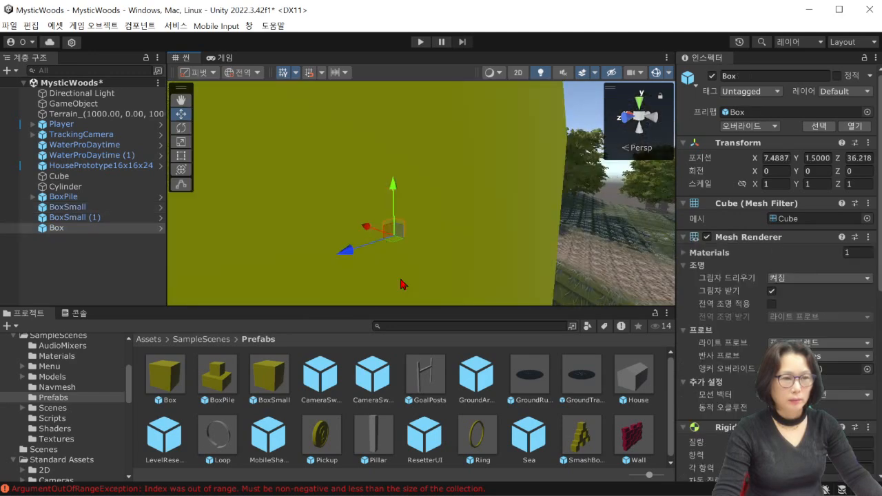
{"action": "scroll", "coordinate": [407, 287], "scroll_direction": "down", "scroll_amount": 1}
{"action": "scroll", "coordinate": [425, 274], "scroll_direction": "down", "scroll_amount": 1}
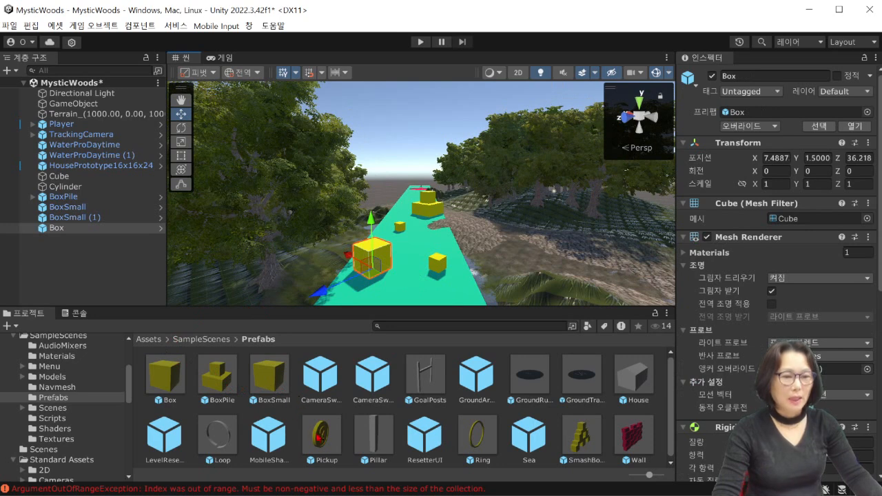
{"action": "left_click", "coordinate": [321, 441]}
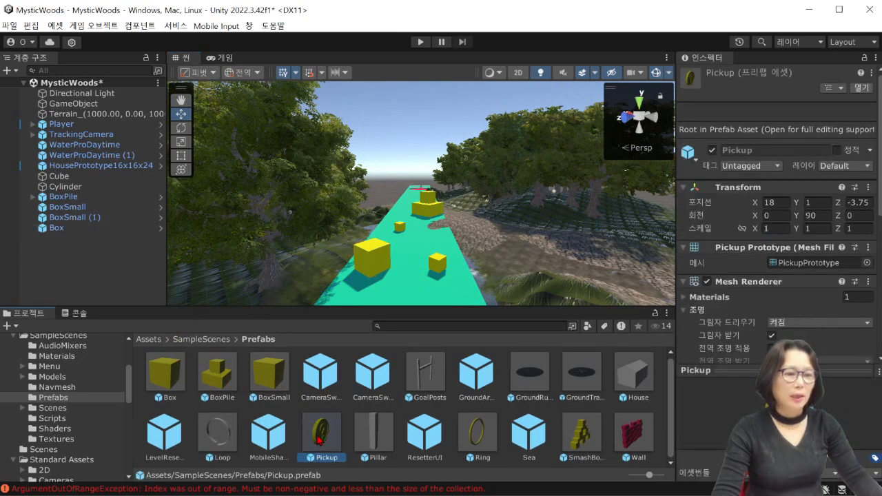
{"action": "scroll", "coordinate": [414, 280], "scroll_direction": "down", "scroll_amount": 1}
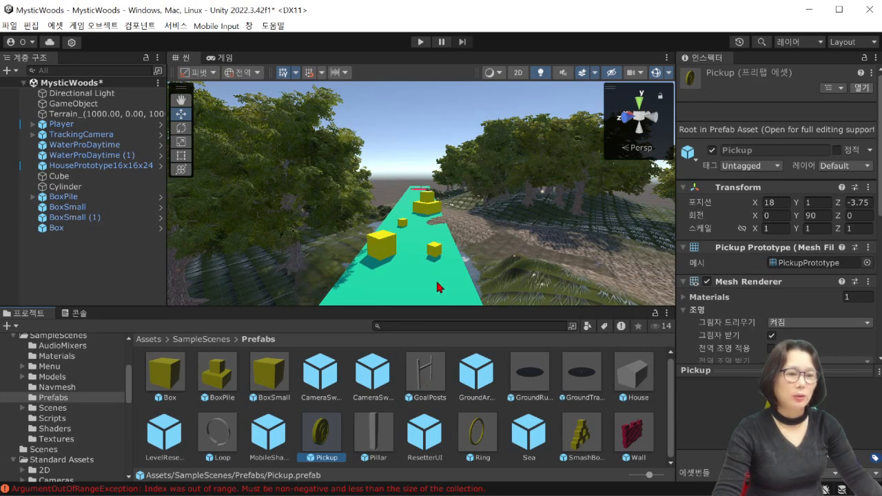
{"action": "scroll", "coordinate": [429, 272], "scroll_direction": "down", "scroll_amount": 1}
{"action": "scroll", "coordinate": [429, 272], "scroll_direction": "up", "scroll_amount": 4}
{"action": "scroll", "coordinate": [428, 273], "scroll_direction": "down", "scroll_amount": 3}
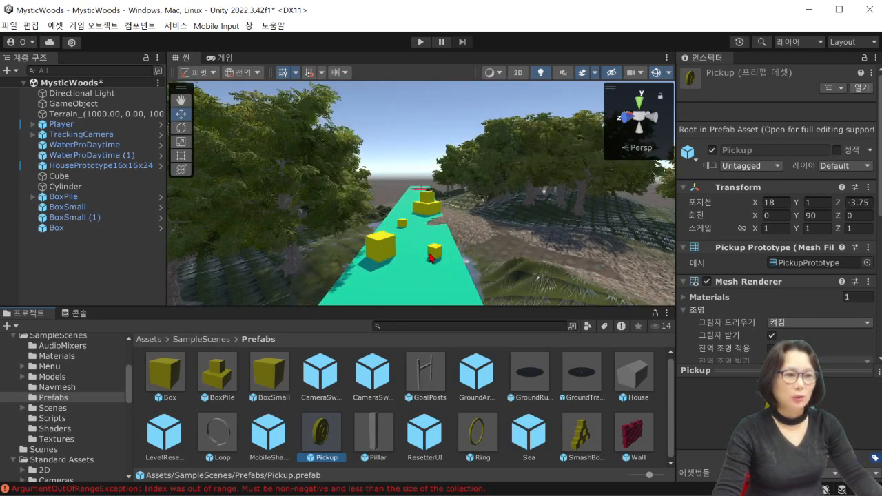
{"action": "left_click", "coordinate": [434, 210]}
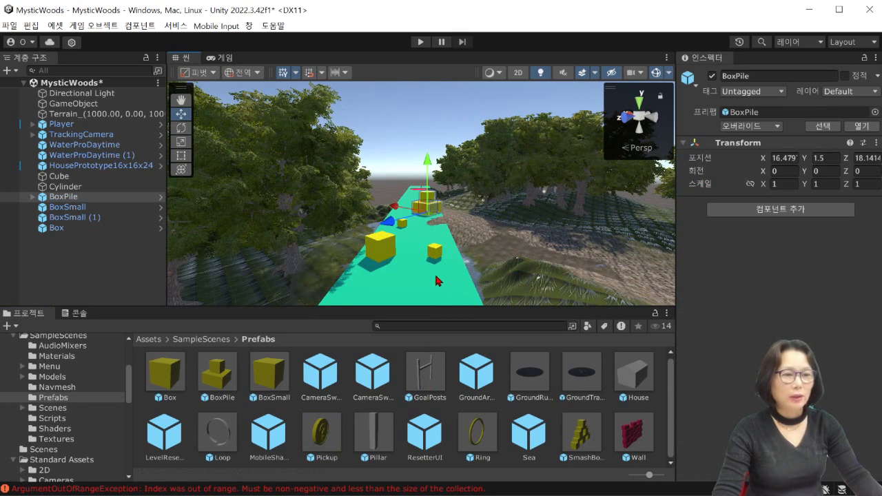
Step: Create a new 3D cube object in the scene and frame it in the view
{"action": "left_click", "coordinate": [78, 267]}
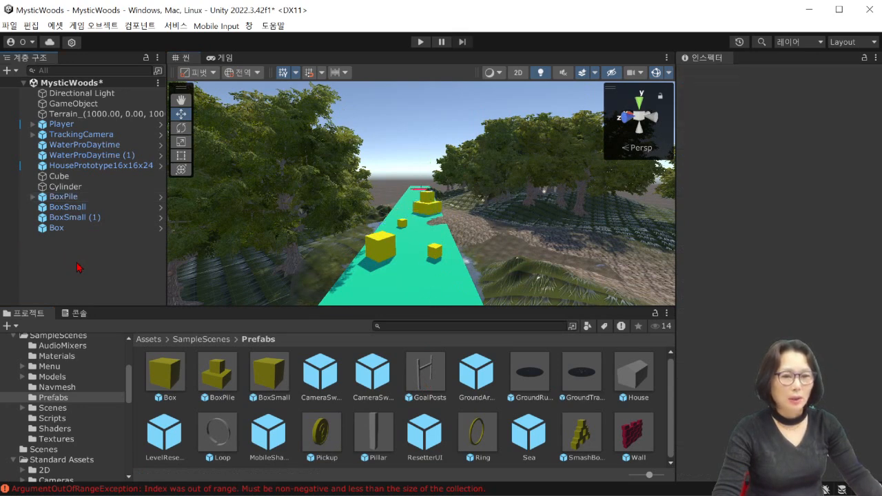
{"action": "right_click", "coordinate": [71, 271]}
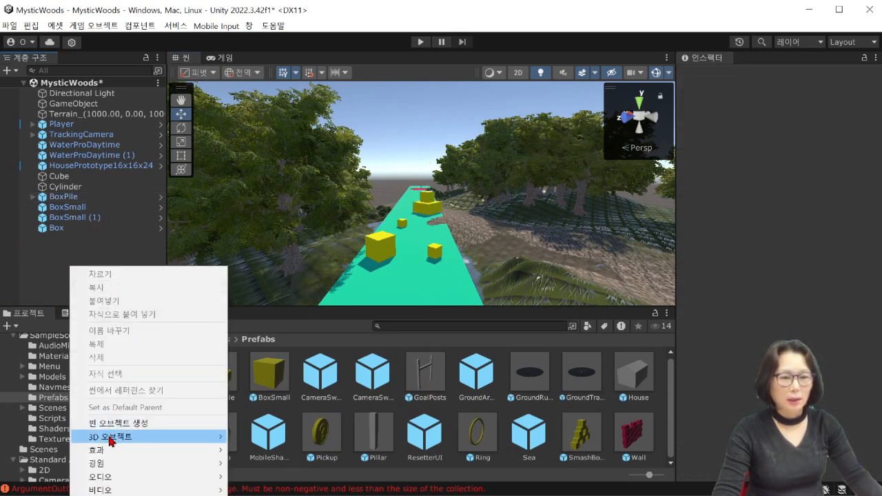
{"action": "mouse_move", "coordinate": [111, 440]}
{"action": "left_click", "coordinate": [250, 439]}
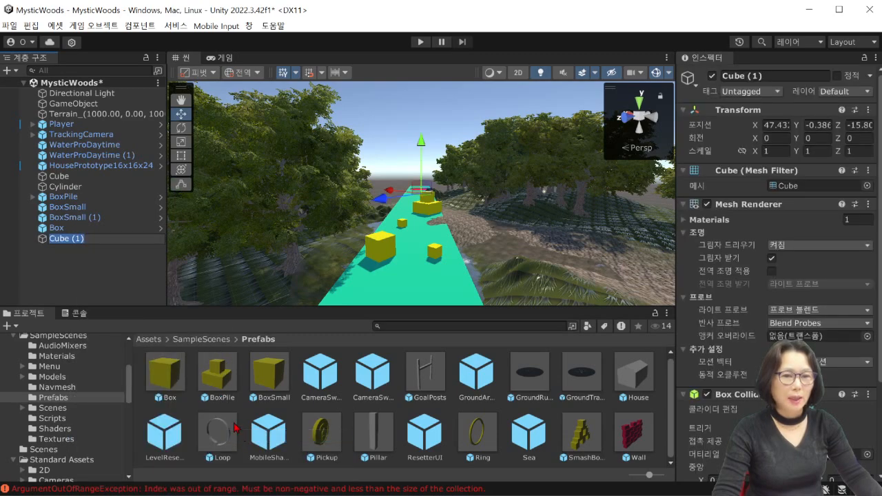
{"action": "left_click", "coordinate": [95, 266]}
{"action": "double_click", "coordinate": [69, 242]}
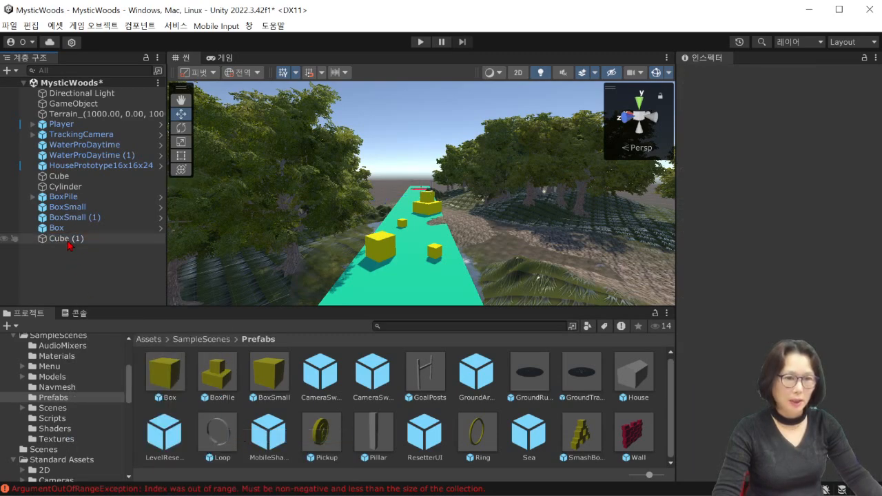
Step: Raise the new cube above the green path and red disc to about Y 2.87
{"action": "left_click_drag", "start_coordinate": [421, 159], "coordinate": [422, 10]}
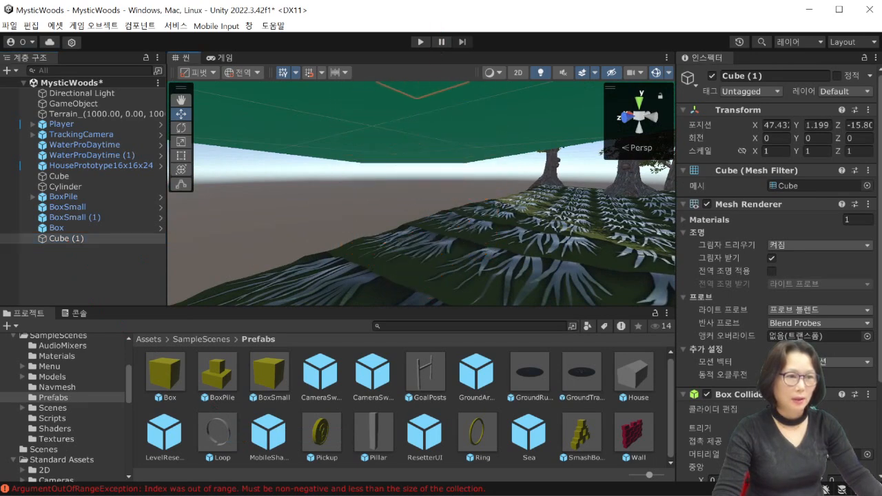
{"action": "scroll", "coordinate": [493, 112], "scroll_direction": "down", "scroll_amount": 12}
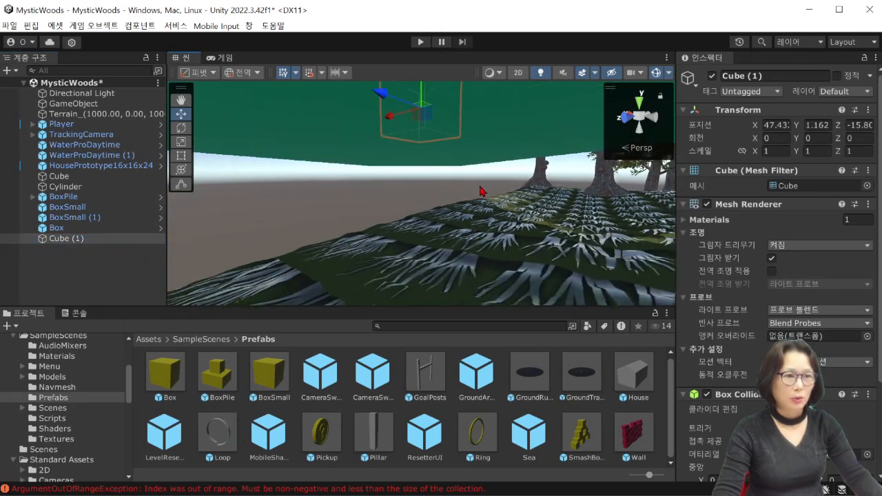
{"action": "scroll", "coordinate": [476, 195], "scroll_direction": "down", "scroll_amount": 10}
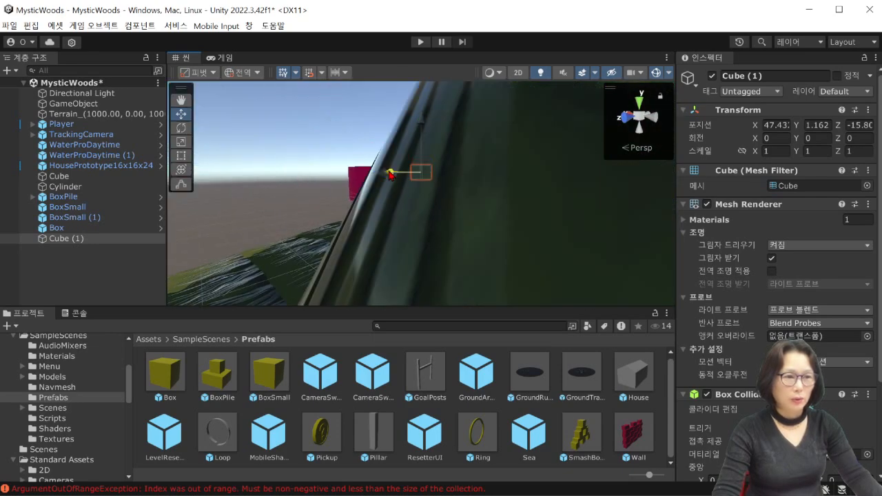
{"action": "scroll", "coordinate": [424, 202], "scroll_direction": "up", "scroll_amount": 5}
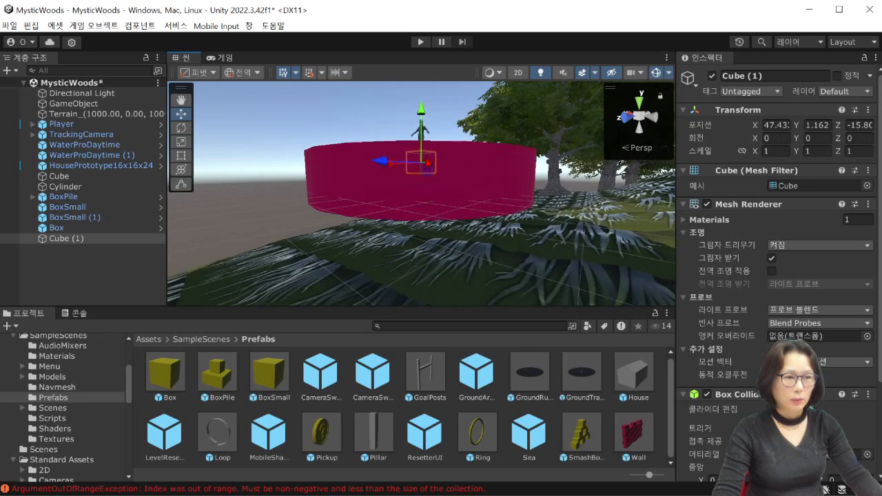
{"action": "left_click_drag", "start_coordinate": [421, 123], "coordinate": [429, 83]}
{"action": "scroll", "coordinate": [428, 105], "scroll_direction": "down", "scroll_amount": 5}
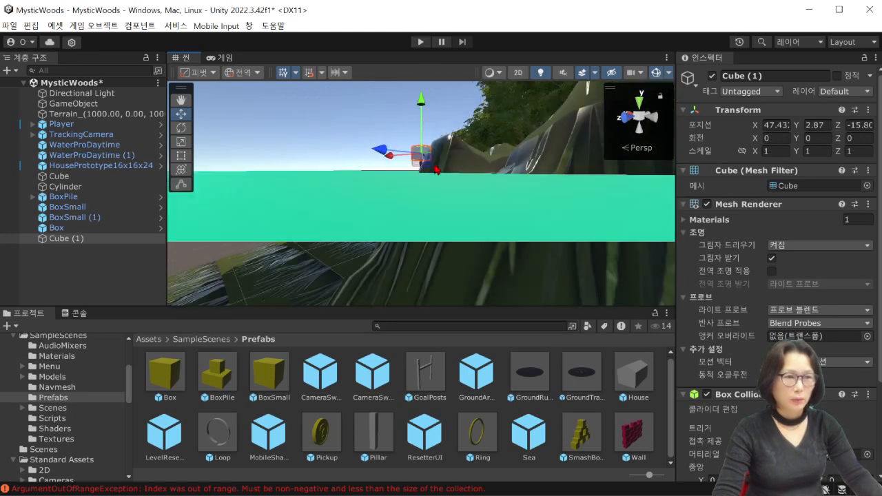
Step: Move the white cube off the red disc onto the green path at about X 43.13, Y 1.96, Z -7.4
{"action": "left_click_drag", "start_coordinate": [423, 165], "coordinate": [300, 213]}
{"action": "mouse_move", "coordinate": [350, 127]}
{"action": "left_mouse_down"}
{"action": "mouse_move", "coordinate": [354, 140]}
{"action": "mouse_move", "coordinate": [365, 122]}
{"action": "mouse_move", "coordinate": [349, 140]}
{"action": "left_mouse_up"}
{"action": "left_click_drag", "start_coordinate": [300, 166], "coordinate": [401, 279]}
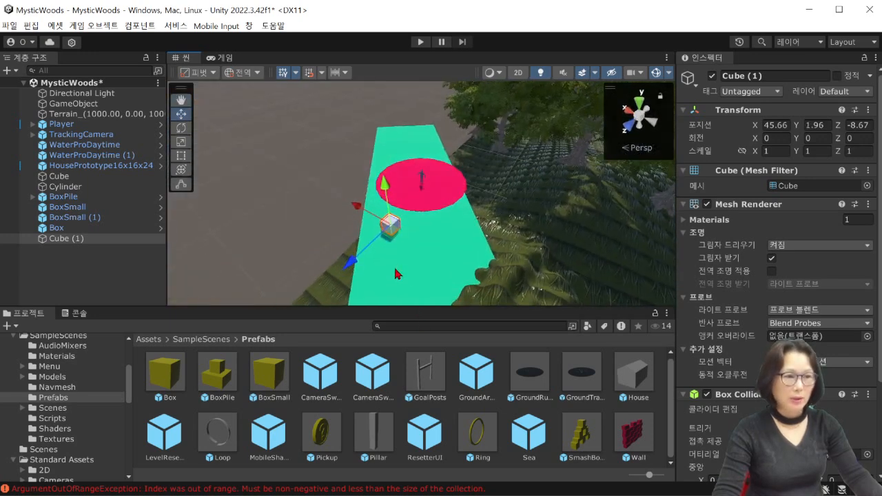
{"action": "left_click_drag", "start_coordinate": [384, 224], "coordinate": [423, 238]}
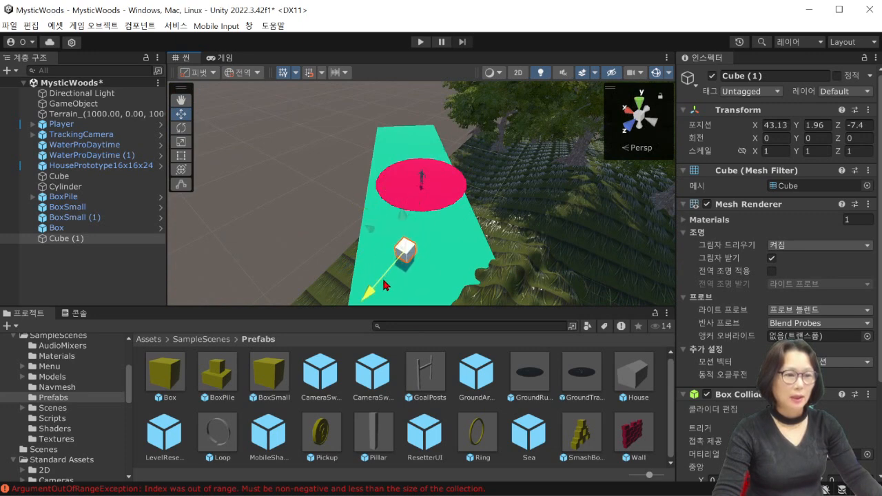
{"action": "left_click_drag", "start_coordinate": [462, 256], "coordinate": [558, 231], "text": "alt"}
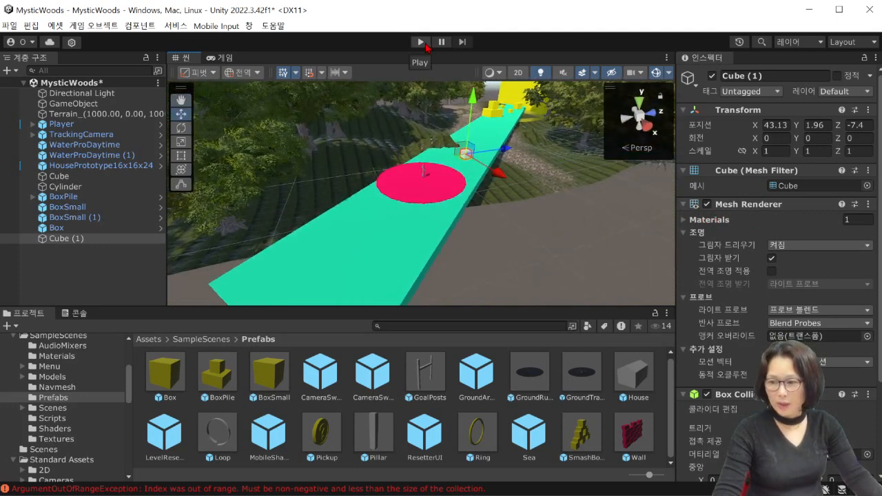
Step: Play the scene and run the character from the red disc to the white cube and around it to test collision
{"action": "left_click", "coordinate": [423, 44]}
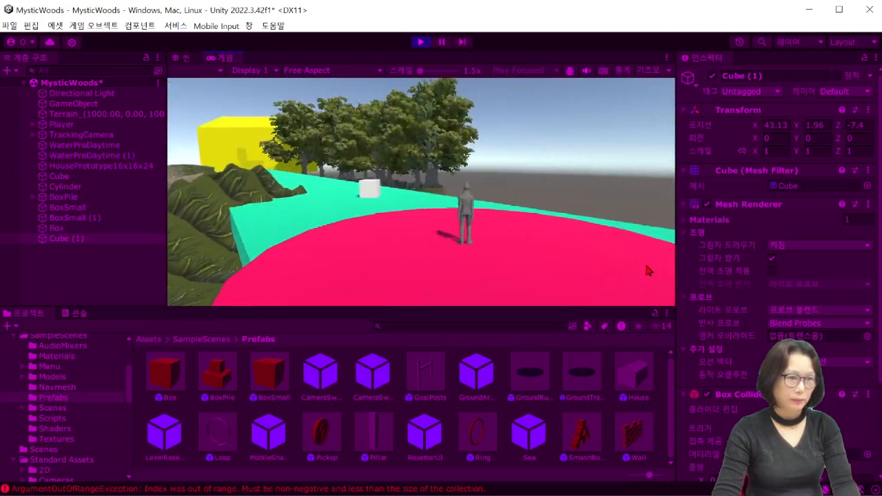
{"action": "key", "text": "w"}
{"action": "key", "text": "a"}
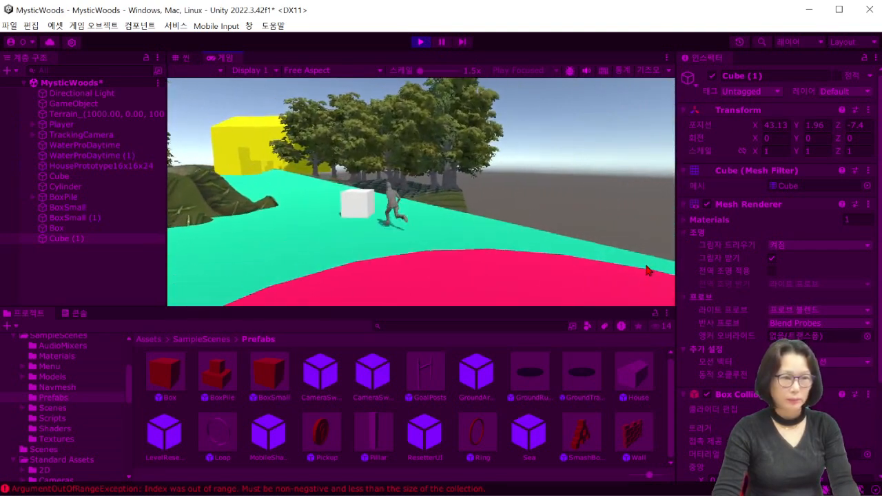
{"action": "key", "text": "d"}
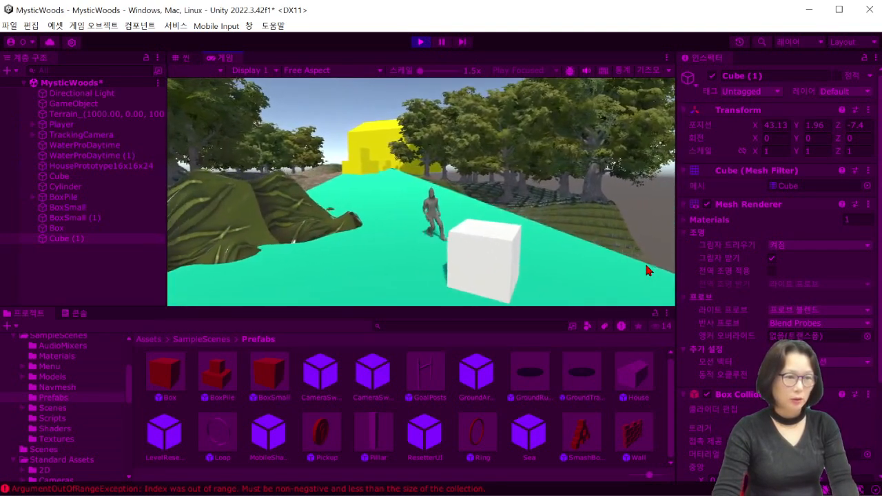
{"action": "key", "text": "w"}
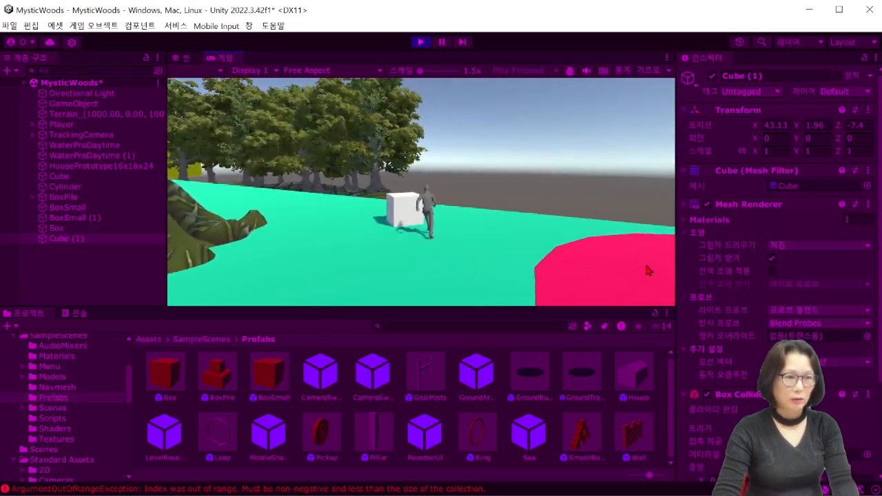
{"action": "key", "text": "a"}
{"action": "key", "text": "d"}
{"action": "key", "text": "a"}
{"action": "key", "text": "s"}
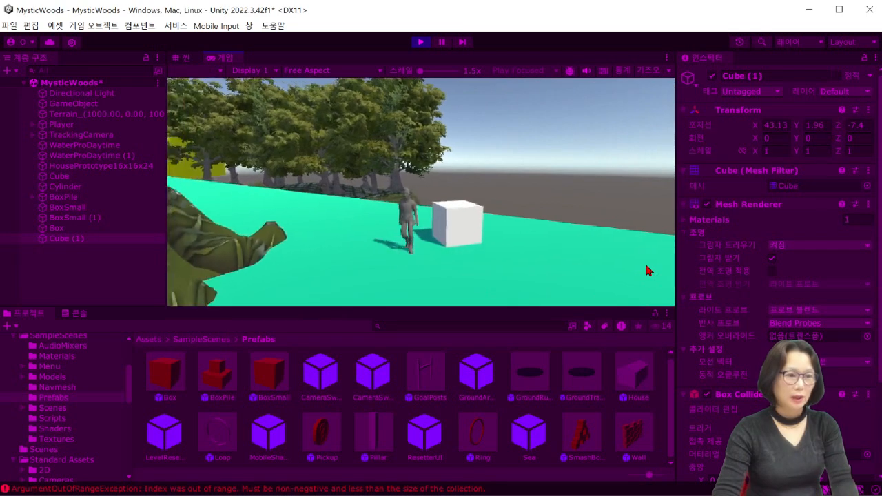
Step: Run the character along the green path from the white cube to the stacked yellow box pile
{"action": "key", "text": "w"}
{"action": "key", "text": "a"}
{"action": "key", "text": "w"}
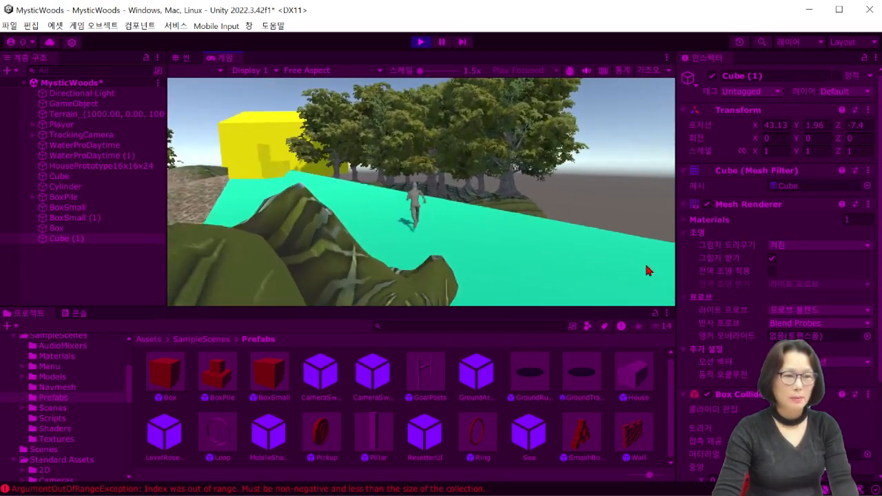
{"action": "key", "text": "a"}
{"action": "key", "text": "d"}
{"action": "key", "text": "w"}
{"action": "key", "text": "w"}
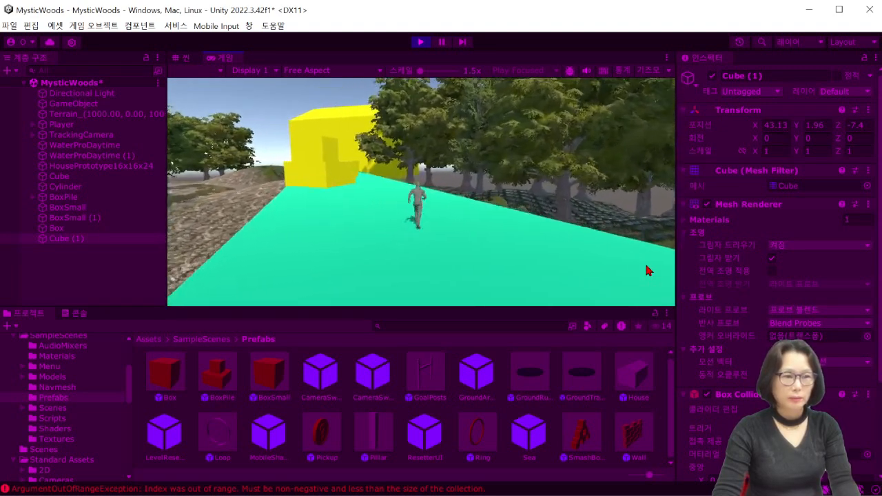
{"action": "key", "text": "a"}
{"action": "key", "text": "w"}
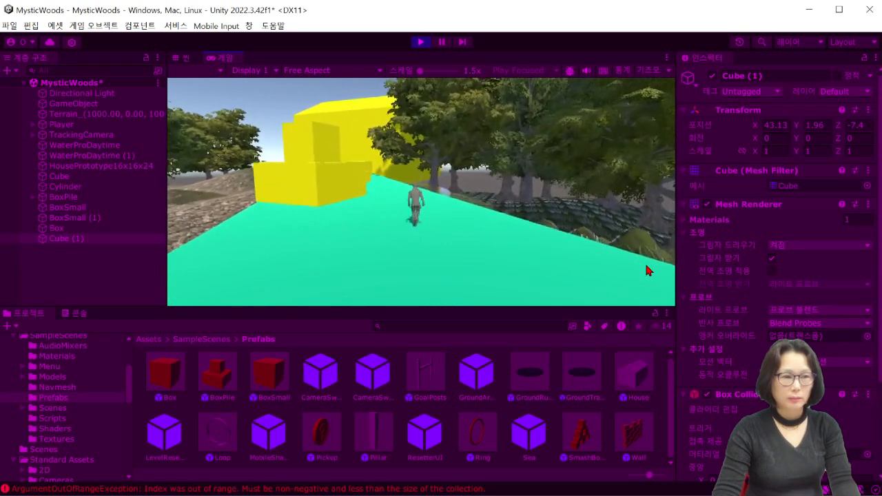
{"action": "key", "text": "w"}
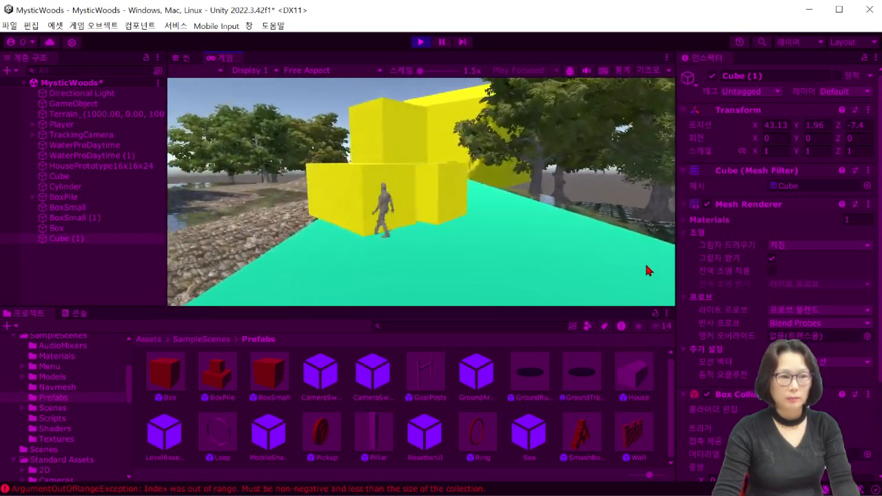
Step: Run the character into and between the yellow boxes of the pile to test how they react to contact
{"action": "key", "text": "w"}
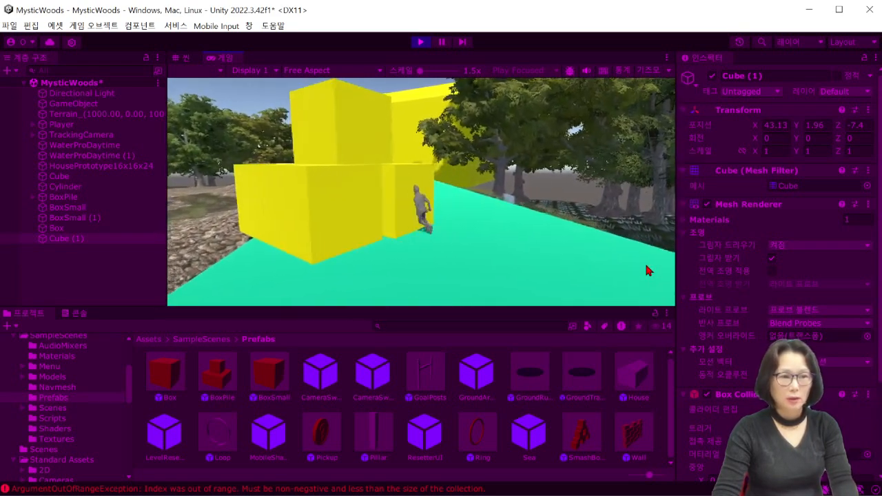
{"action": "key", "text": "w"}
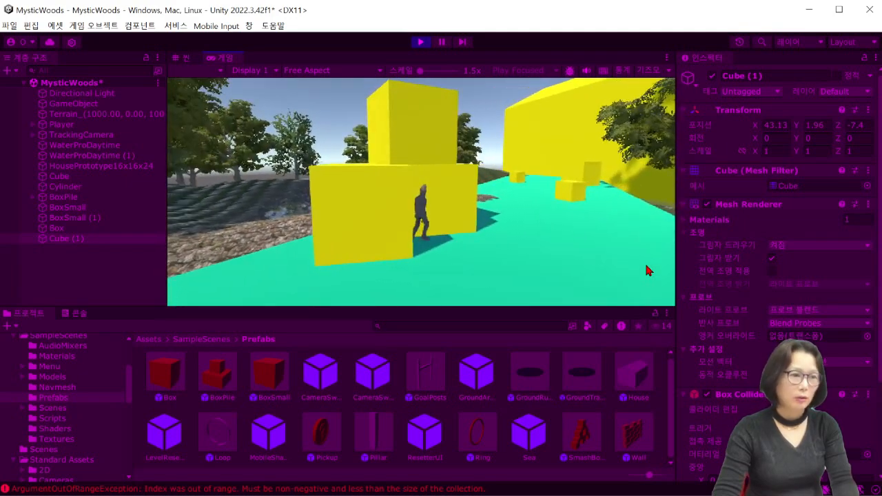
{"action": "key", "text": "a"}
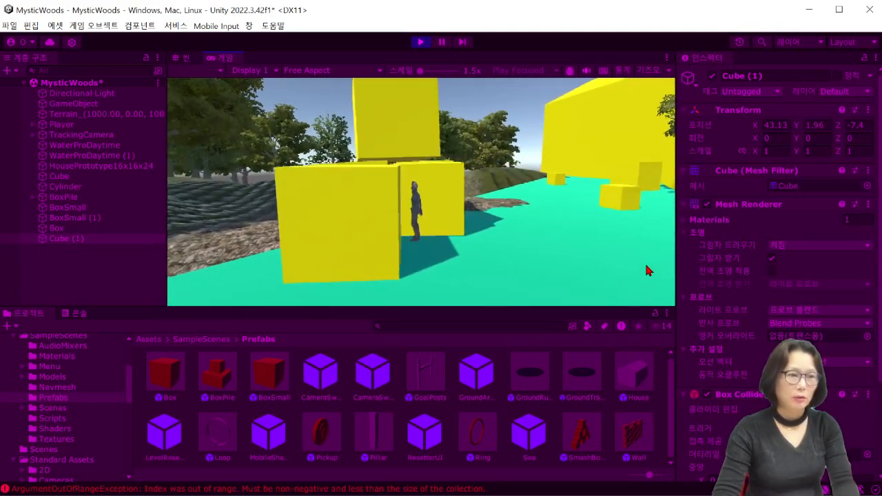
{"action": "key", "text": "d"}
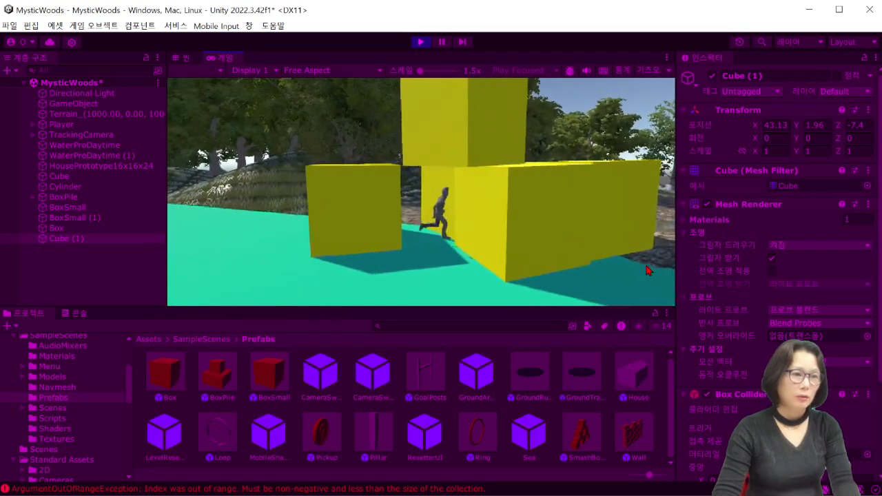
{"action": "key", "text": "d"}
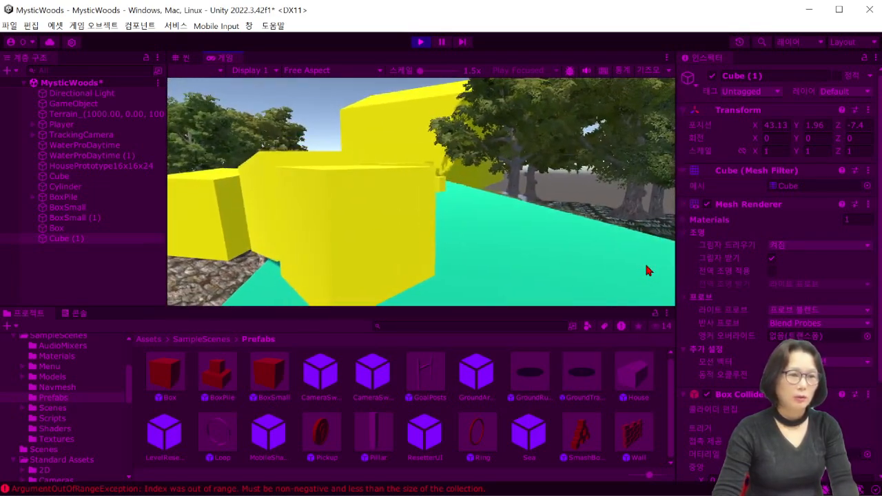
Step: Steer the character around the scattered pile boxes and push into them along the path toward the yellow house
{"action": "key", "text": "a"}
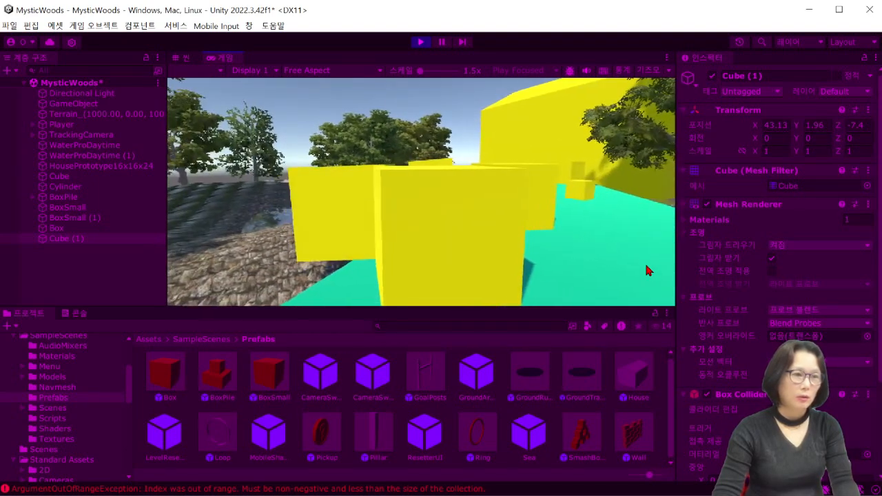
{"action": "key", "text": "d"}
{"action": "key", "text": "a"}
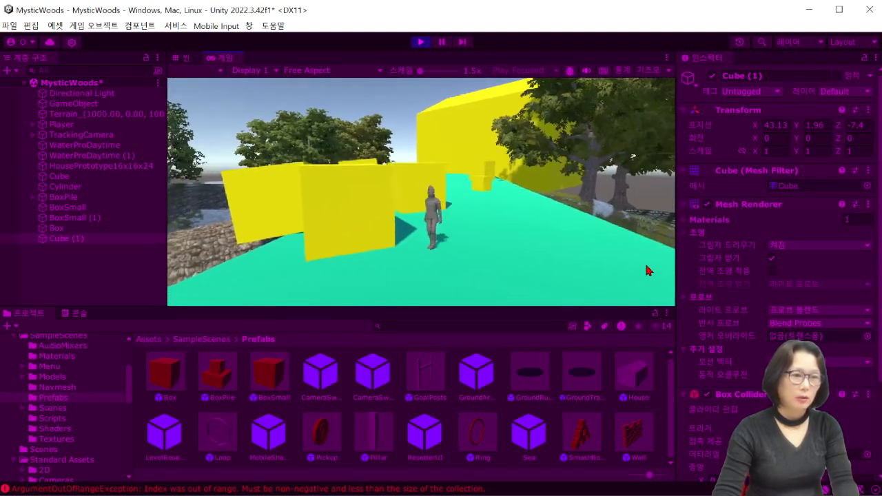
{"action": "key", "text": "d"}
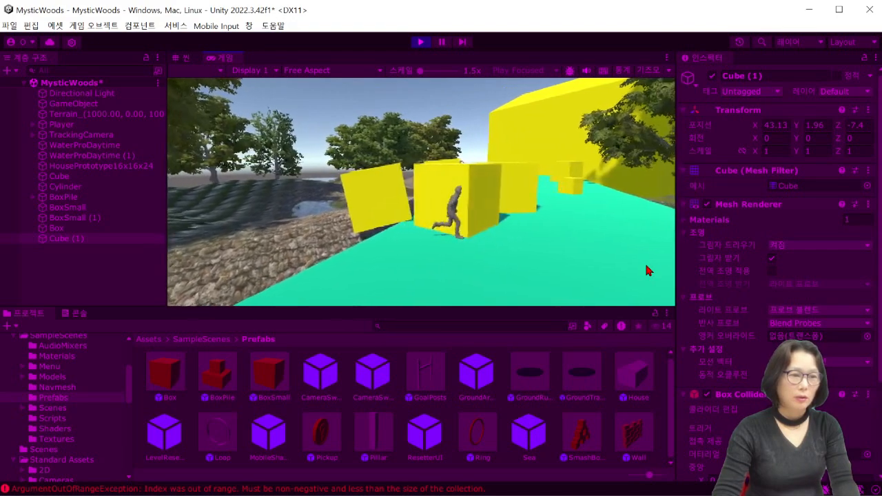
{"action": "key", "text": "w"}
{"action": "key", "text": "w"}
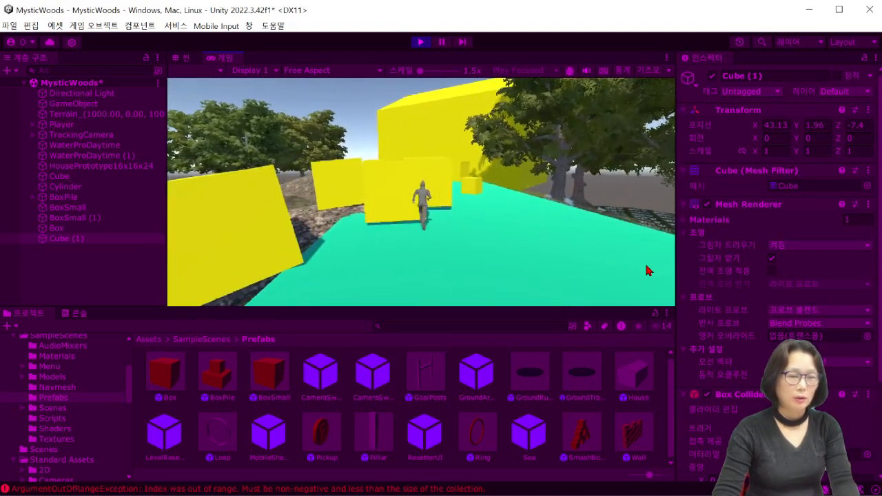
{"action": "key", "text": "w"}
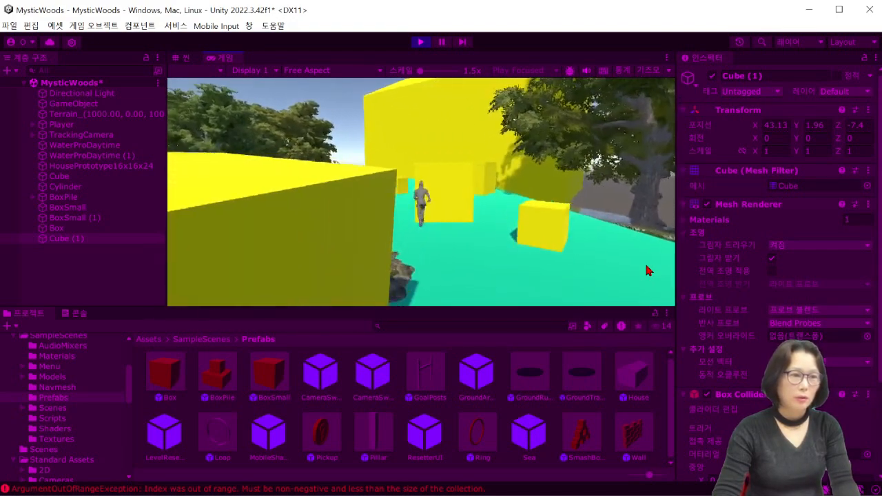
Step: Run the character against the single yellow boxes in front of the house to test pushing them
{"action": "key", "text": "d"}
{"action": "key", "text": "w"}
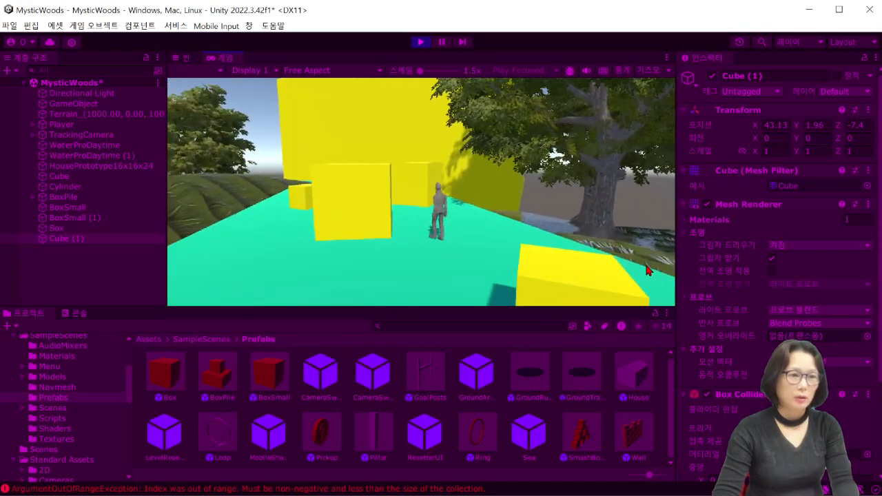
{"action": "key", "text": "a"}
{"action": "key", "text": "d"}
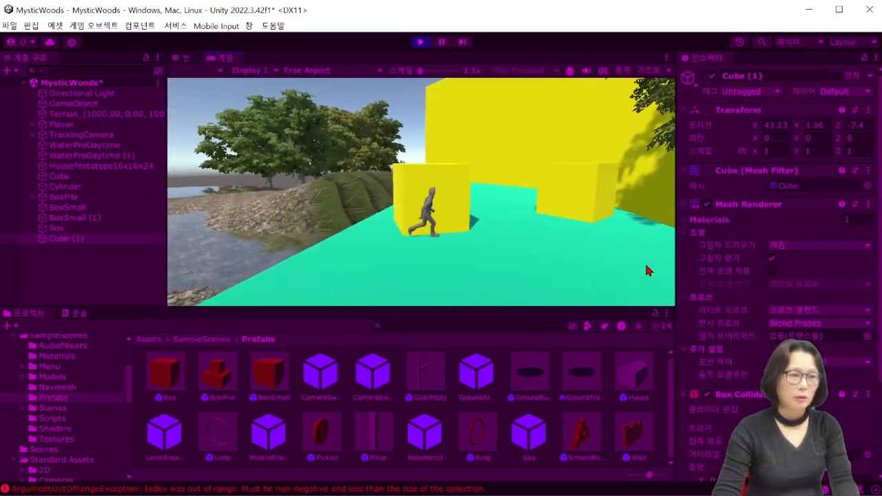
{"action": "key", "text": "w"}
{"action": "key", "text": "a"}
{"action": "key", "text": "a"}
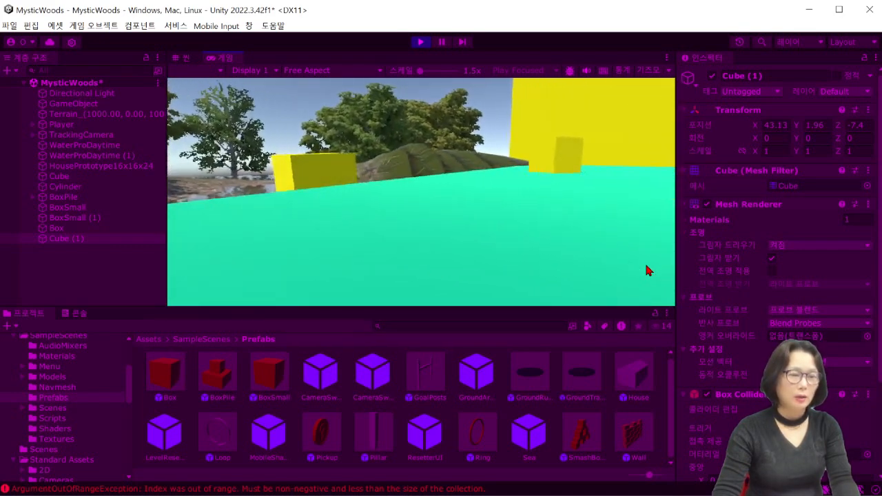
Step: Run the character over the grassy mound and along the wall of the yellow house
{"action": "key", "text": "w"}
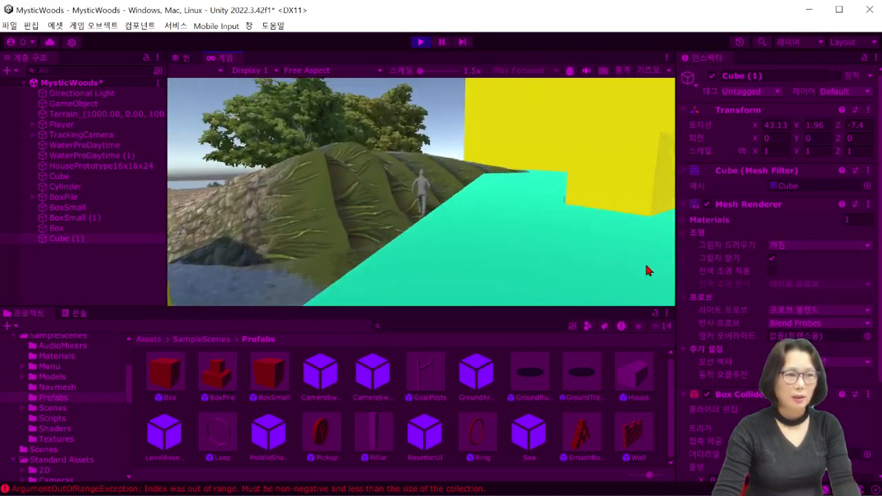
{"action": "key", "text": "w"}
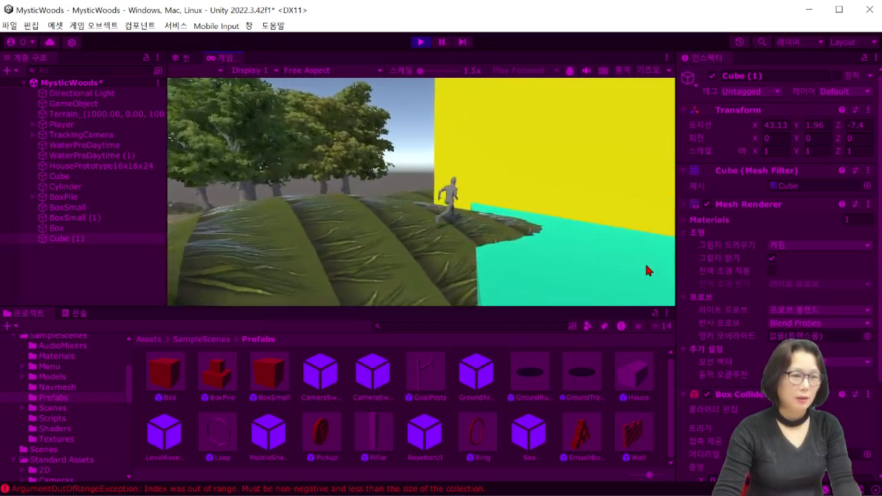
{"action": "key", "text": "w"}
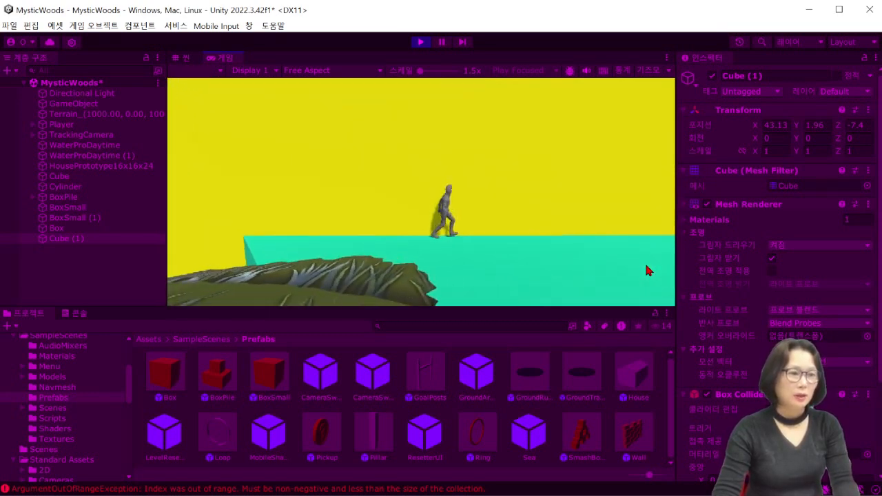
{"action": "key", "text": "w"}
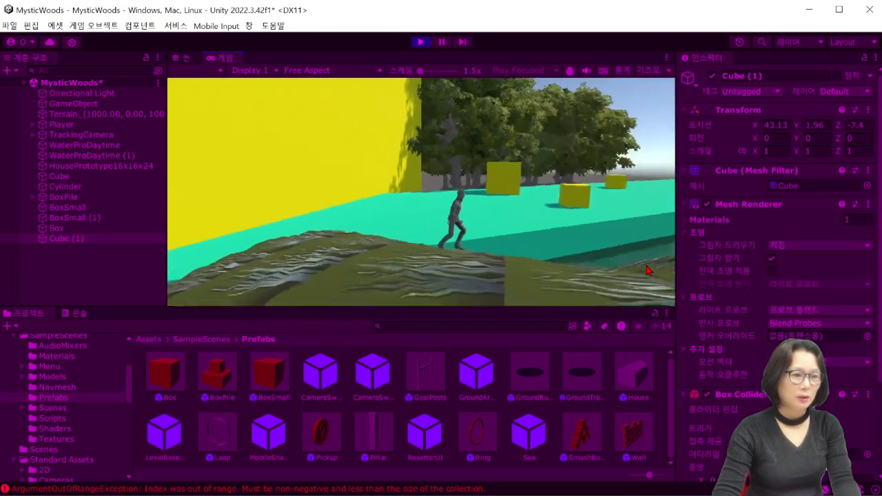
Step: Take the character through the water beside the path, past the fallen box and onto the rocky bank
{"action": "key", "text": "w"}
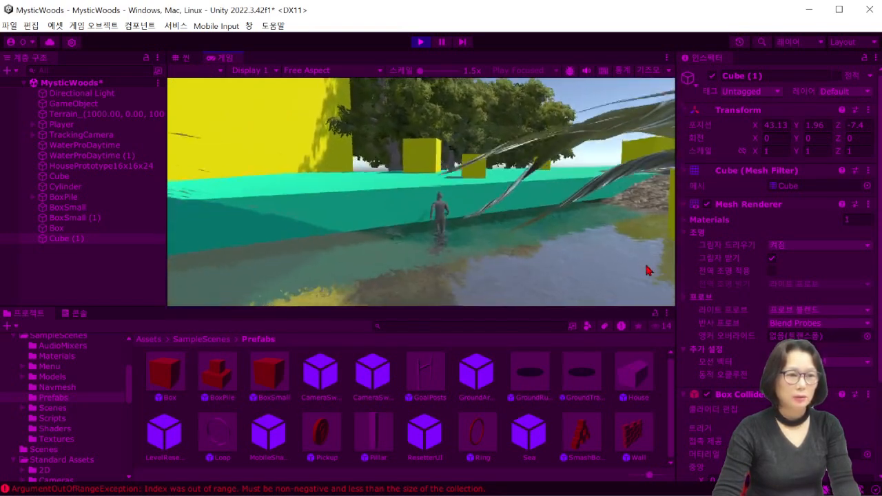
{"action": "key", "text": "w"}
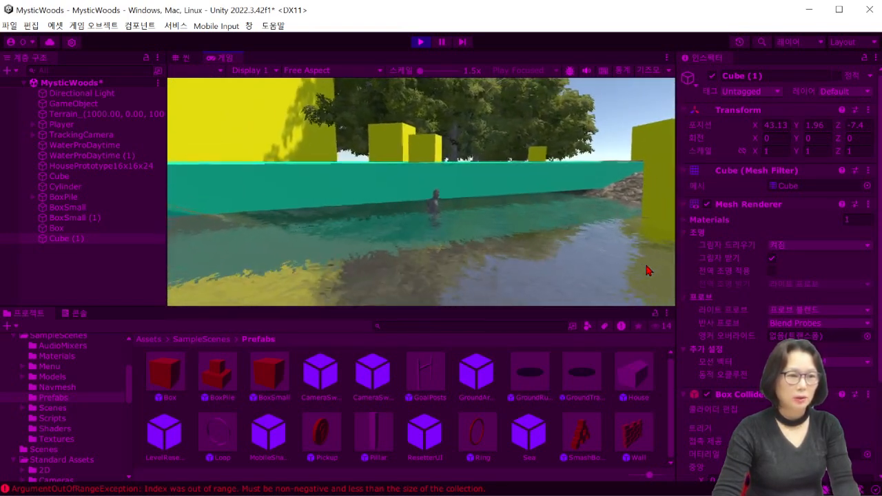
{"action": "key", "text": "d"}
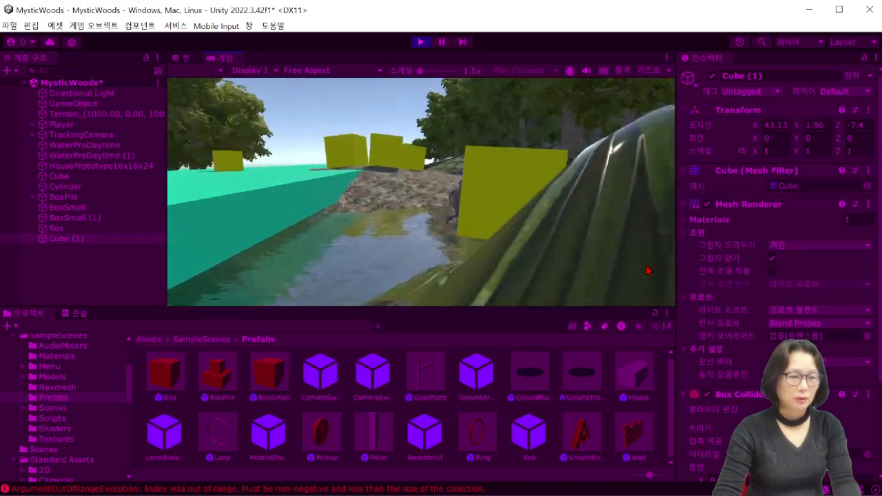
{"action": "key", "text": "w"}
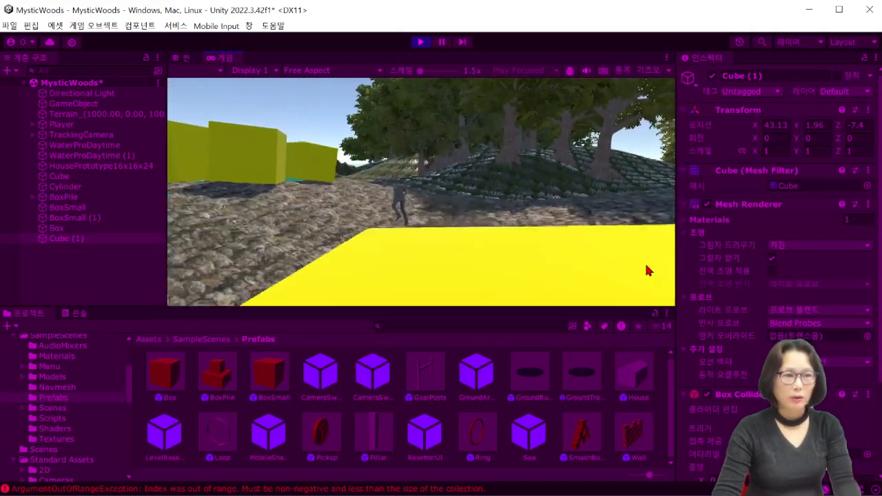
Step: Return the character to the green path, run past the boxes toward the white cube and stop play mode
{"action": "key", "text": "a"}
{"action": "key", "text": "a"}
{"action": "key", "text": "w"}
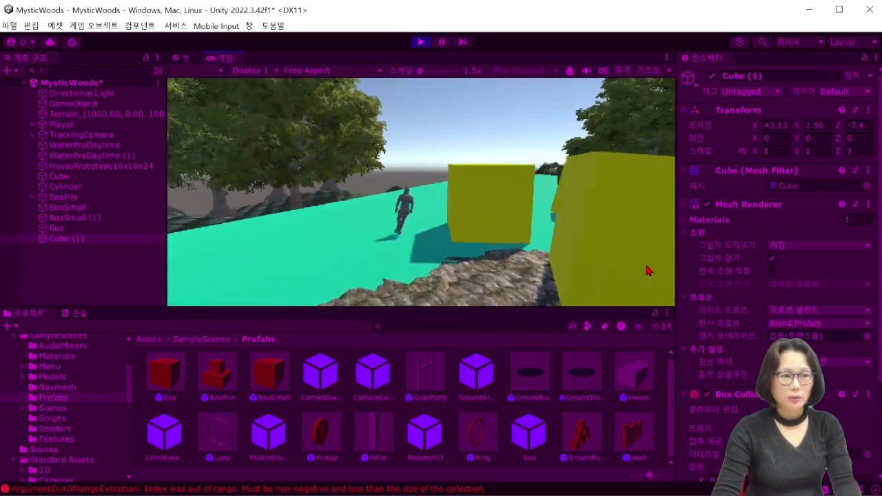
{"action": "key", "text": "d"}
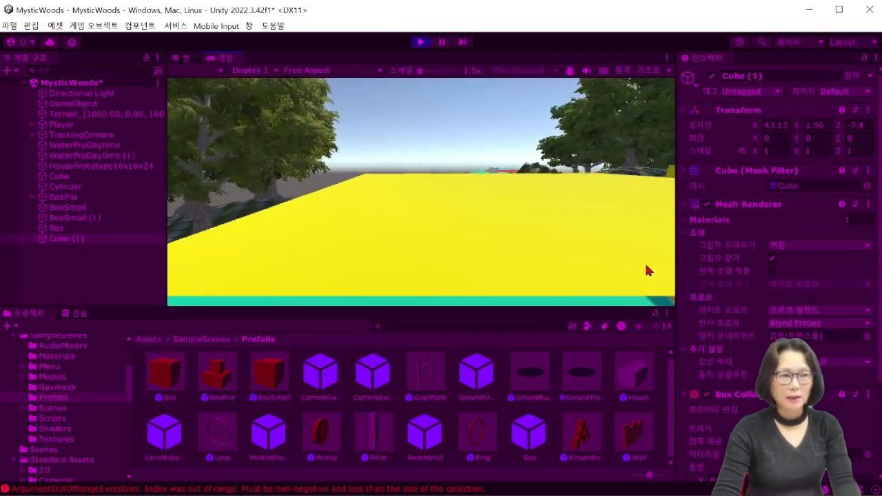
{"action": "key", "text": "w"}
{"action": "key", "text": "w"}
{"action": "key", "text": "a"}
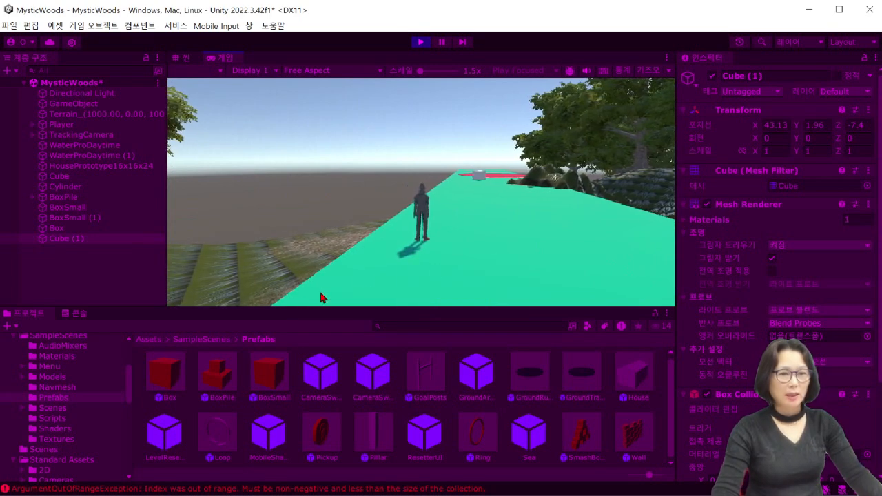
{"action": "left_click", "coordinate": [421, 42]}
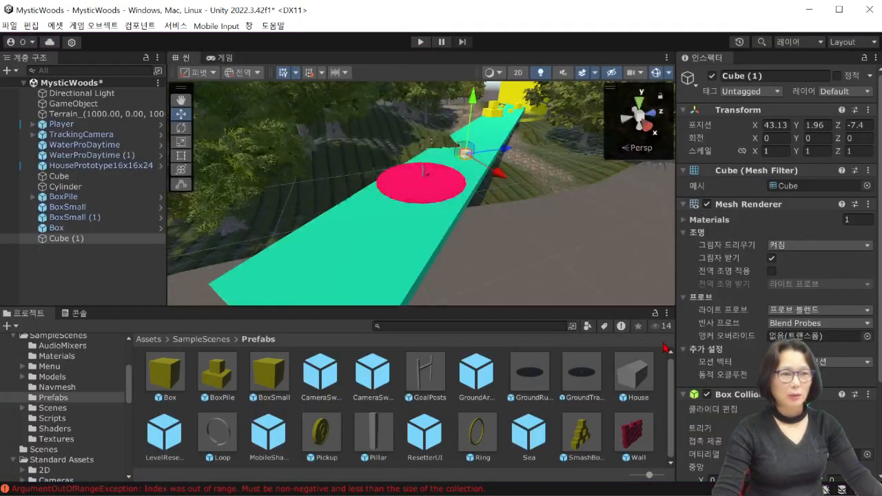
Step: Create another 3D cube object in the scene
{"action": "right_click", "coordinate": [59, 270]}
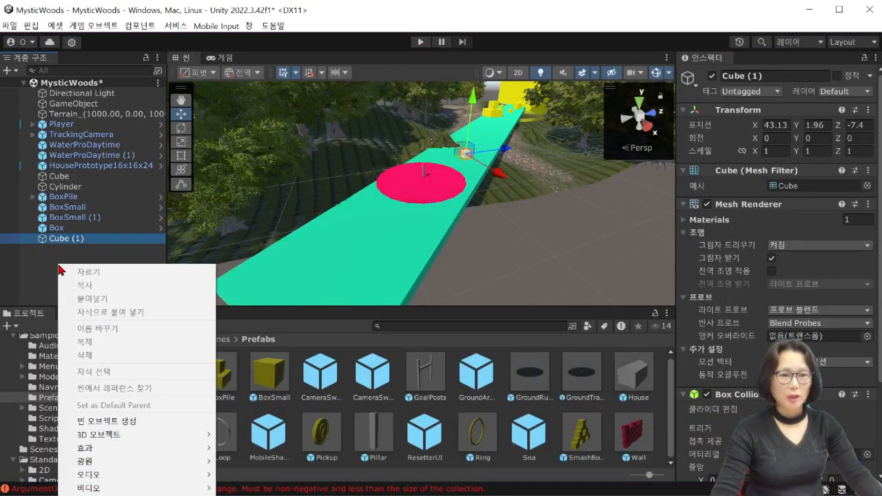
{"action": "mouse_move", "coordinate": [106, 436]}
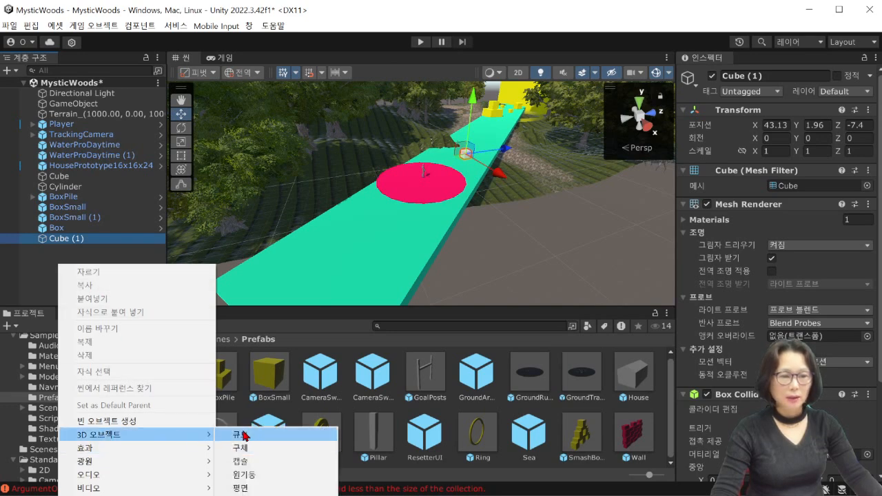
{"action": "left_click", "coordinate": [238, 435]}
{"action": "right_click", "coordinate": [58, 274]}
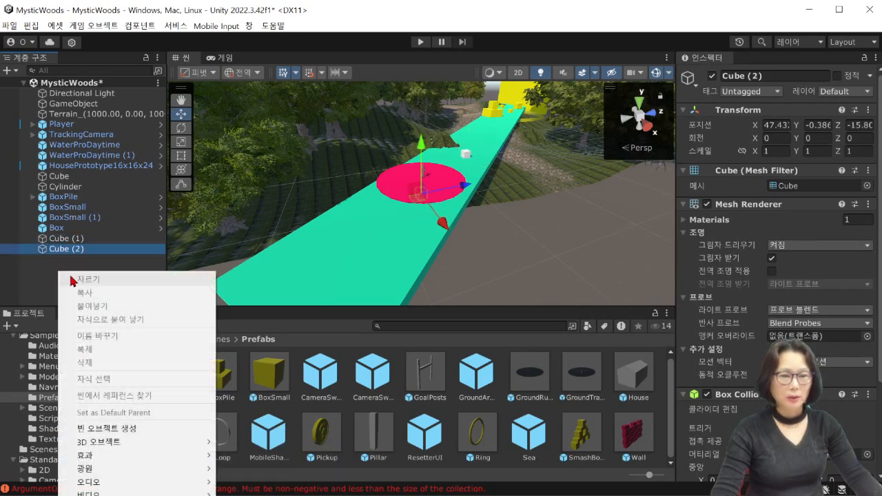
Step: Move Cube (2) along the path to Z -9.84 and raise it to Y 2.49
{"action": "left_click", "coordinate": [95, 253]}
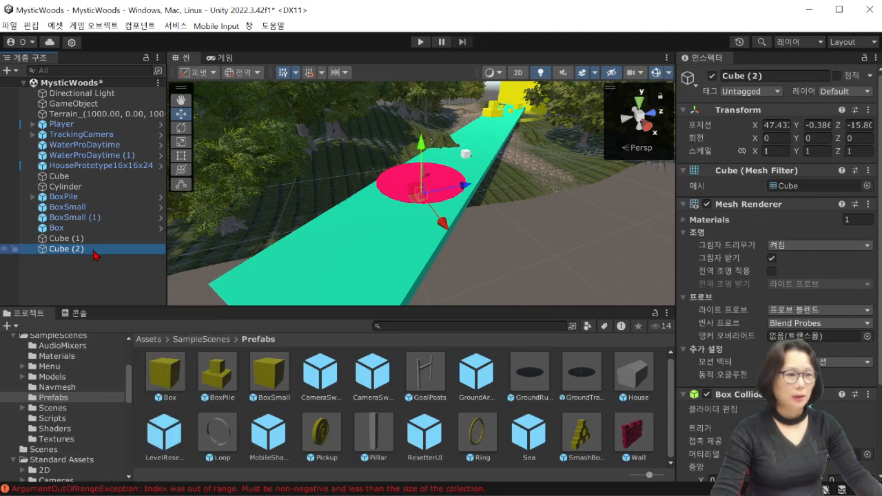
{"action": "left_click_drag", "start_coordinate": [435, 192], "coordinate": [441, 194]}
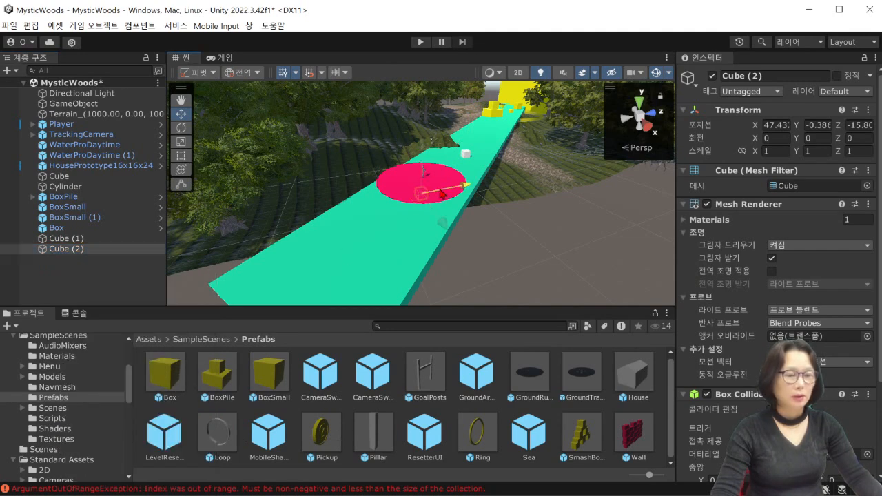
{"action": "left_click", "coordinate": [475, 170]}
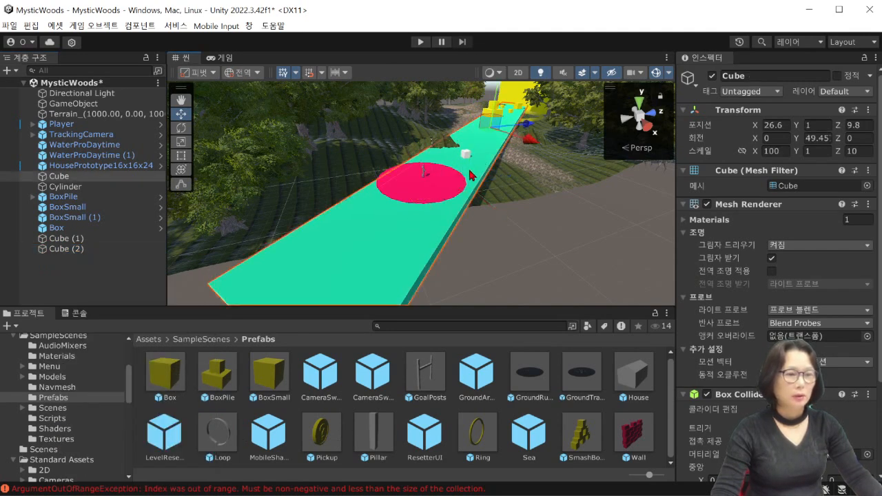
{"action": "left_click", "coordinate": [91, 239]}
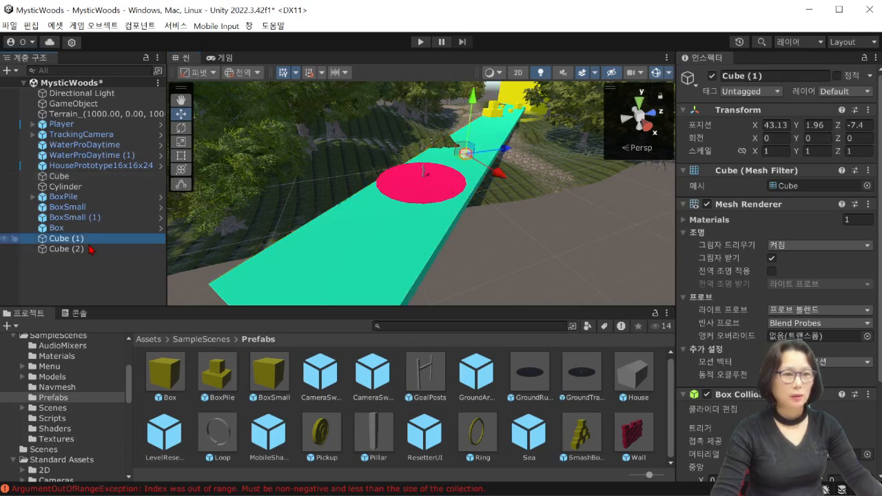
{"action": "left_click", "coordinate": [84, 251]}
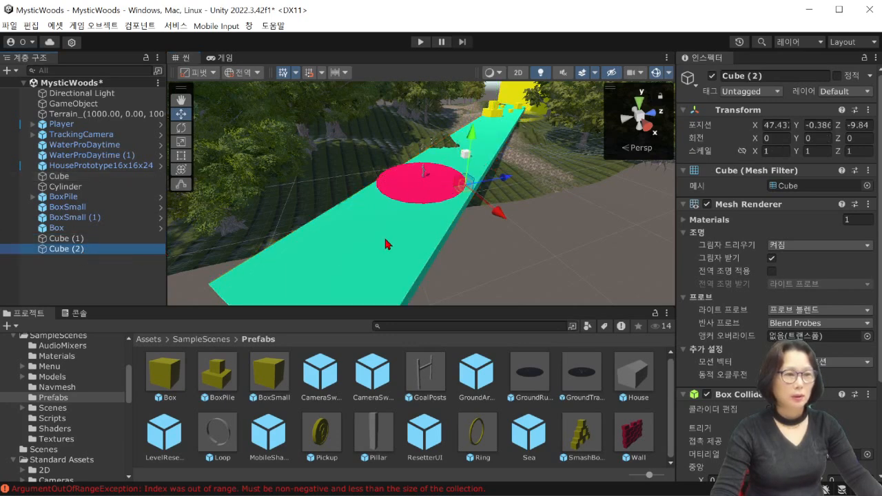
{"action": "left_click_drag", "start_coordinate": [474, 126], "coordinate": [478, 107]}
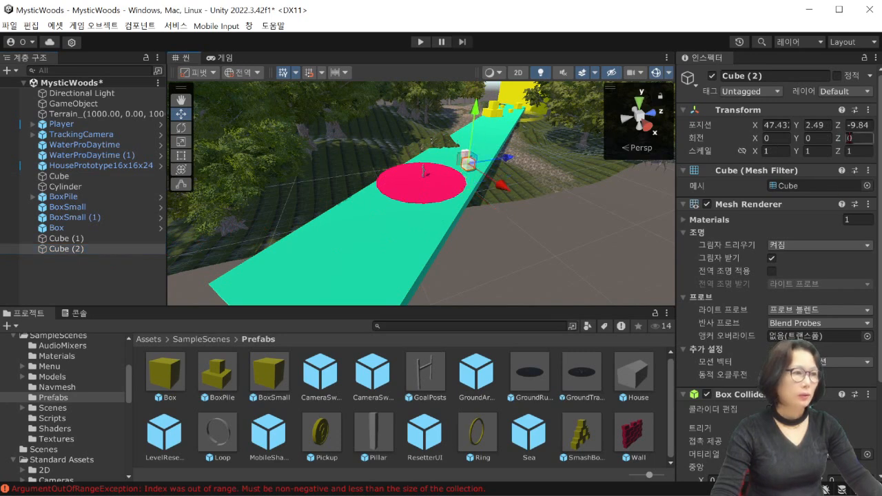
Step: Shift Cube (2) farther up the path toward the yellow boxes, to X 30.85 and Z 5.8
{"action": "left_click_drag", "start_coordinate": [759, 127], "coordinate": [707, 136]}
{"action": "left_click_drag", "start_coordinate": [843, 127], "coordinate": [874, 135]}
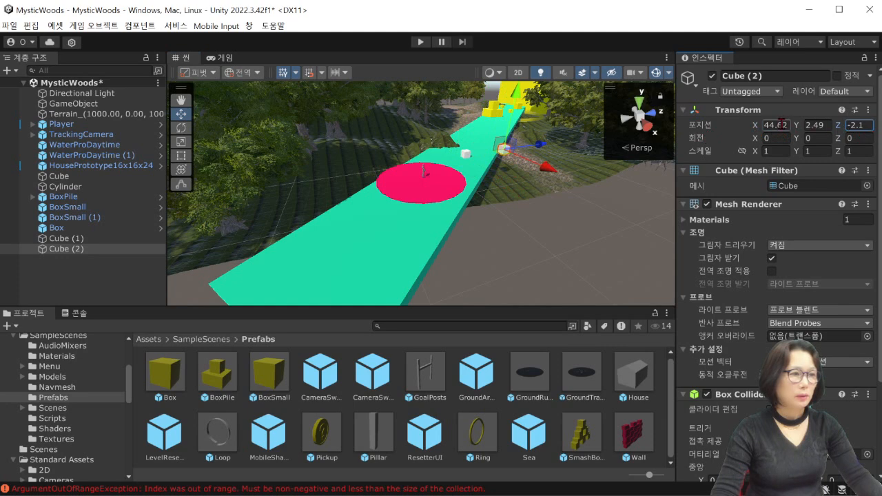
{"action": "left_click_drag", "start_coordinate": [755, 126], "coordinate": [748, 124]}
{"action": "left_click_drag", "start_coordinate": [839, 126], "coordinate": [871, 134]}
{"action": "left_click_drag", "start_coordinate": [761, 123], "coordinate": [755, 124]}
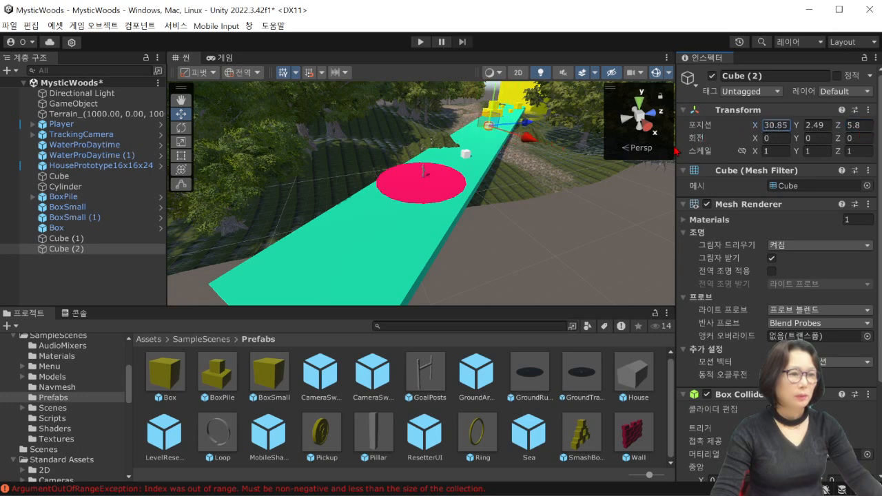
{"action": "left_click", "coordinate": [844, 125]}
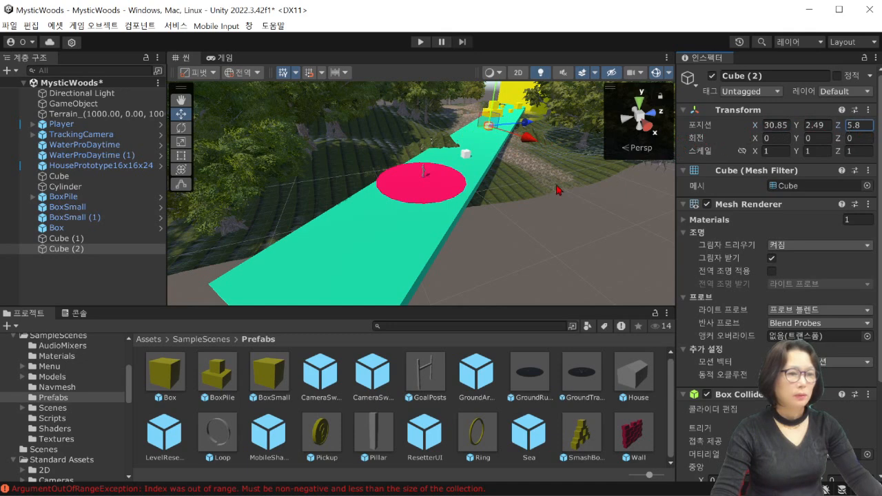
Step: Lower Cube (2) onto the path surface at Y 1.7, then compare it with Cube (1)
{"action": "left_click", "coordinate": [455, 191]}
{"action": "left_click", "coordinate": [489, 129]}
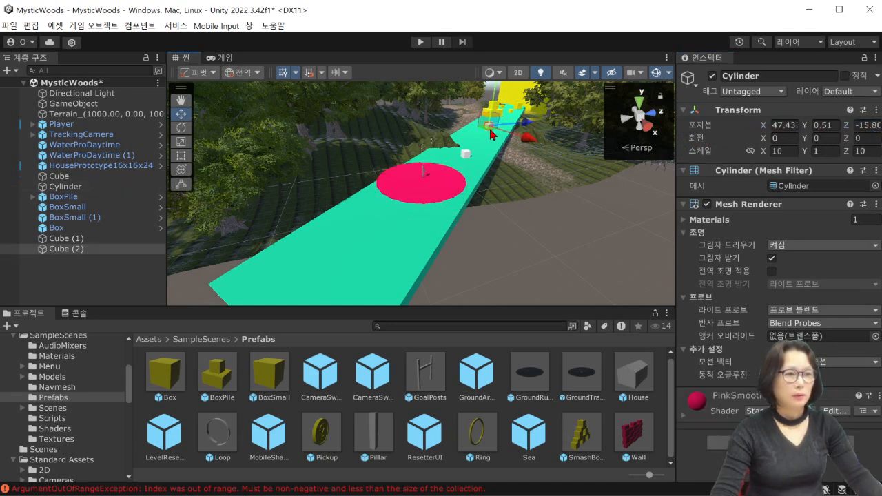
{"action": "left_click_drag", "start_coordinate": [494, 107], "coordinate": [491, 121]}
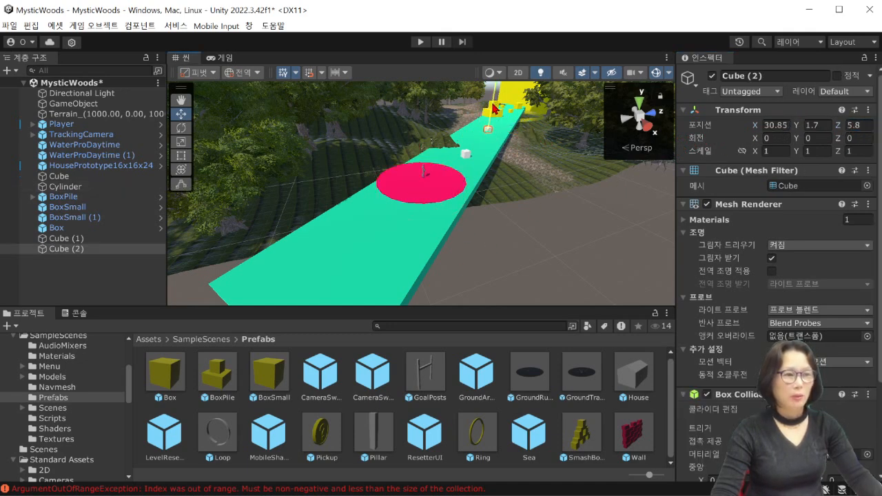
{"action": "left_click", "coordinate": [468, 157]}
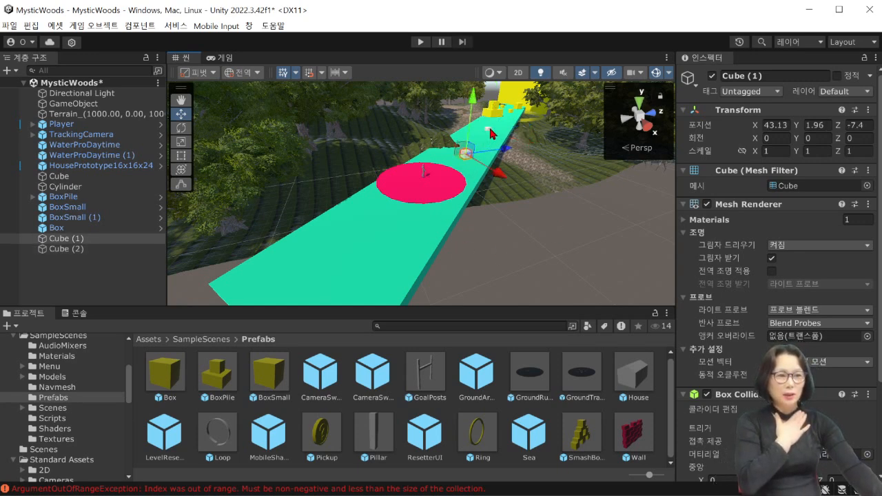
{"action": "left_click", "coordinate": [491, 131]}
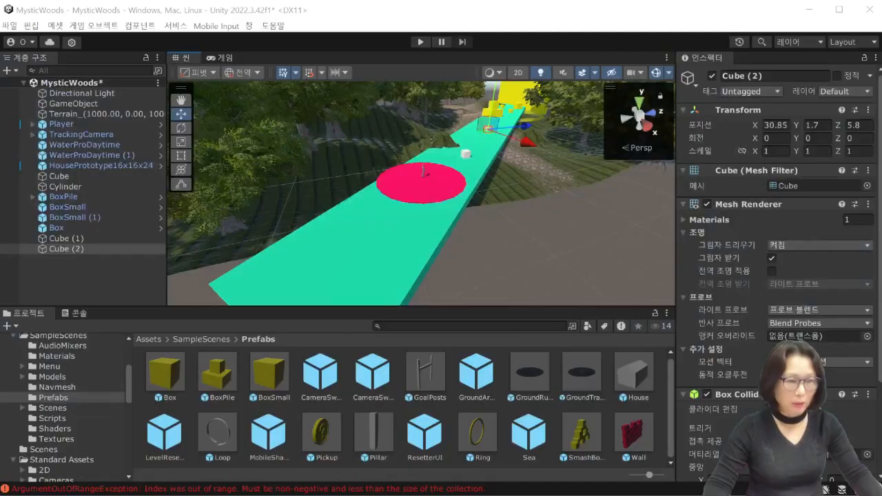
Step: Switch to ChatGPT and send the request "큐브에 Player가 다으면 처음으로 돌아가는 소스 만들어줘"
{"action": "left_click_drag", "start_coordinate": [881, 26], "coordinate": [510, 1]}
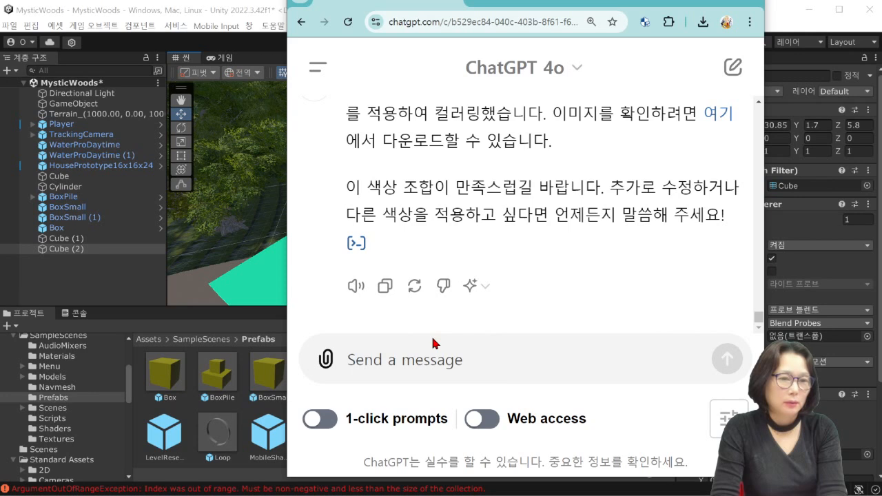
{"action": "type", "text": "큐브에 "}
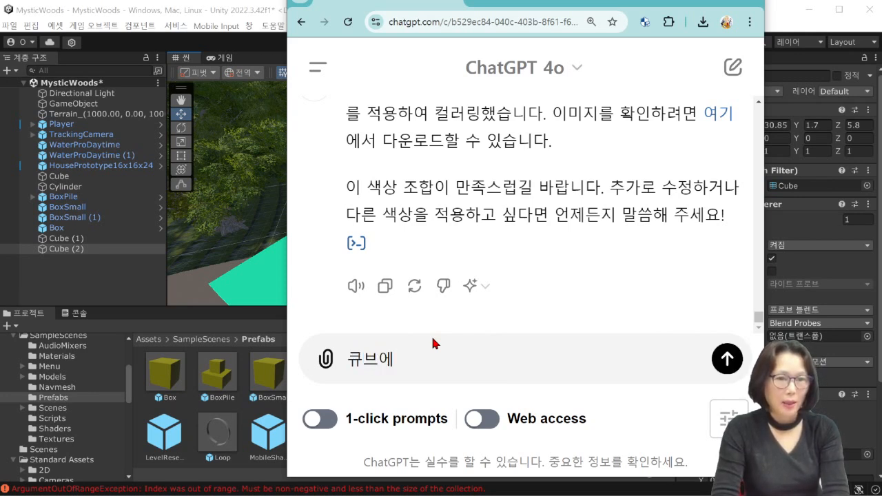
{"action": "type", "text": "Pla"}
{"action": "type", "text": "yer가 다으며"}
{"action": "type", "text": "ㄴ "}
{"action": "type", "text": "처음"}
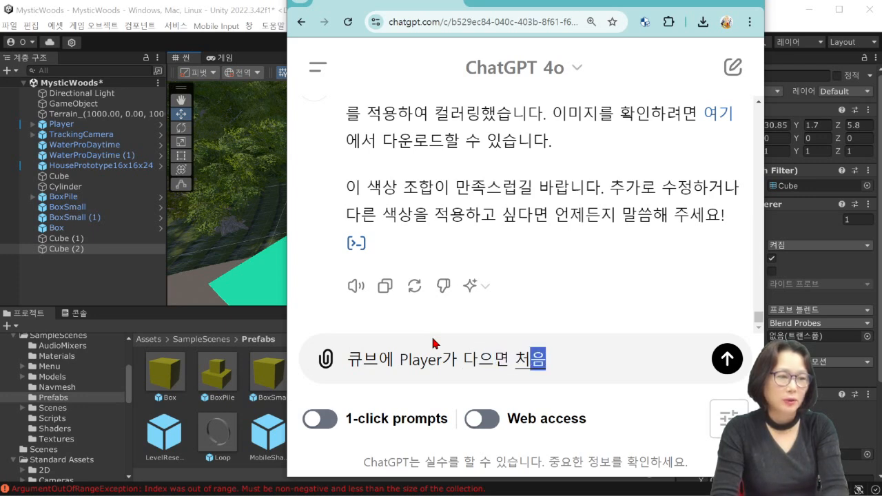
{"action": "type", "text": "으로 돌아가는 소스 "}
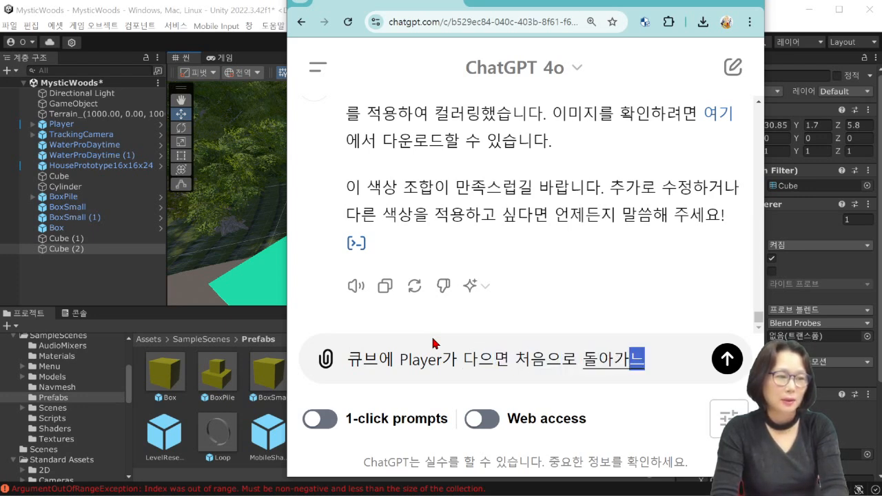
{"action": "type", "text": "만들어줘"}
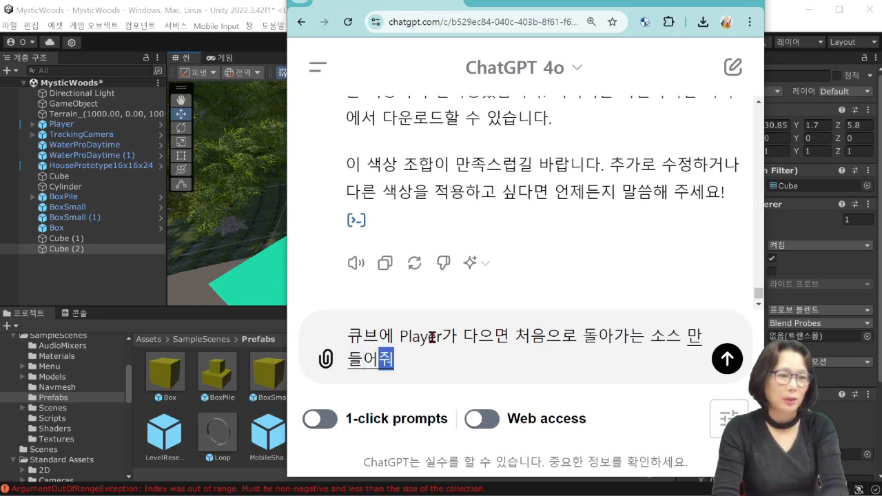
{"action": "key", "text": "shift+Return"}
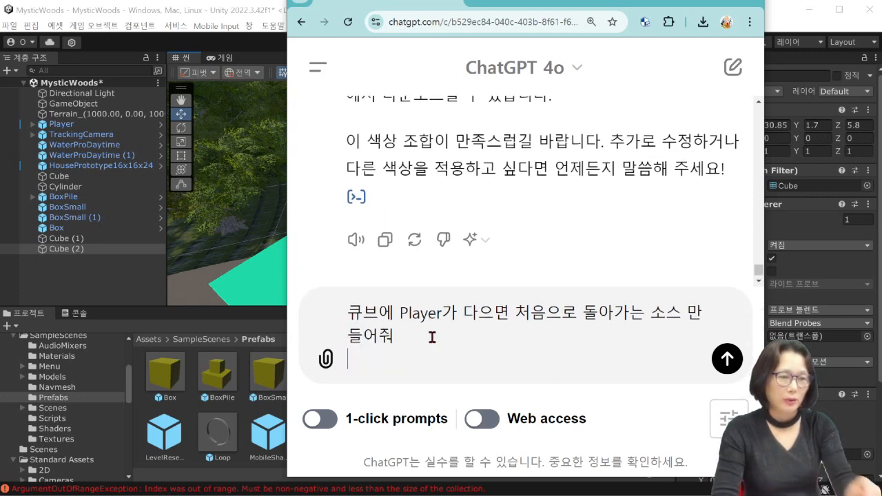
{"action": "left_click", "coordinate": [728, 358]}
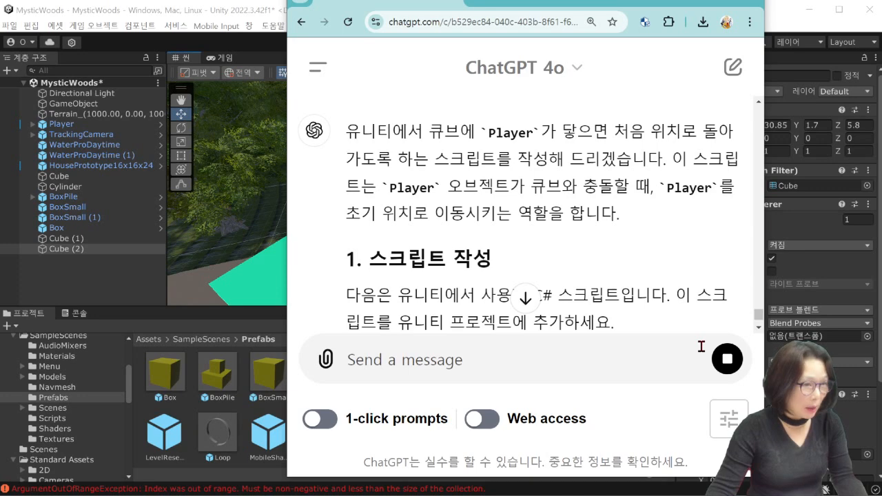
Step: Review the generated C# script in ChatGPT's reply and copy its class name ResetOnCollision
{"action": "scroll", "coordinate": [455, 250], "scroll_direction": "down", "scroll_amount": 3}
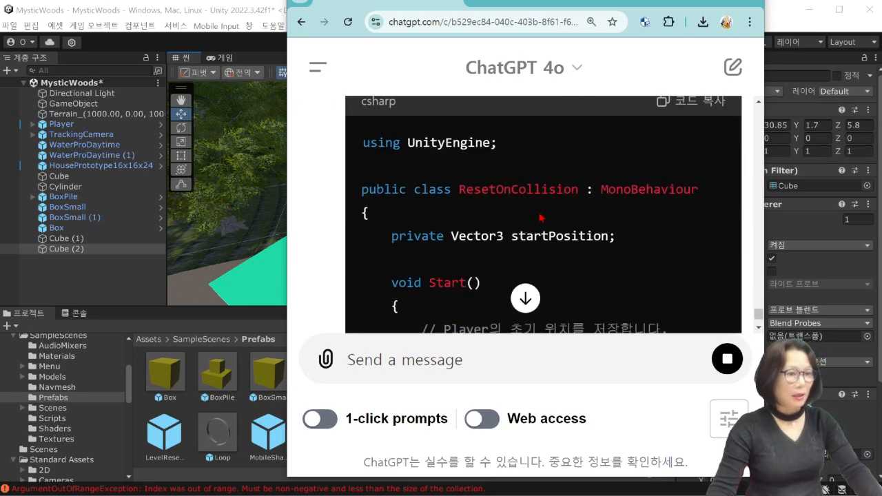
{"action": "scroll", "coordinate": [541, 218], "scroll_direction": "down", "scroll_amount": 1}
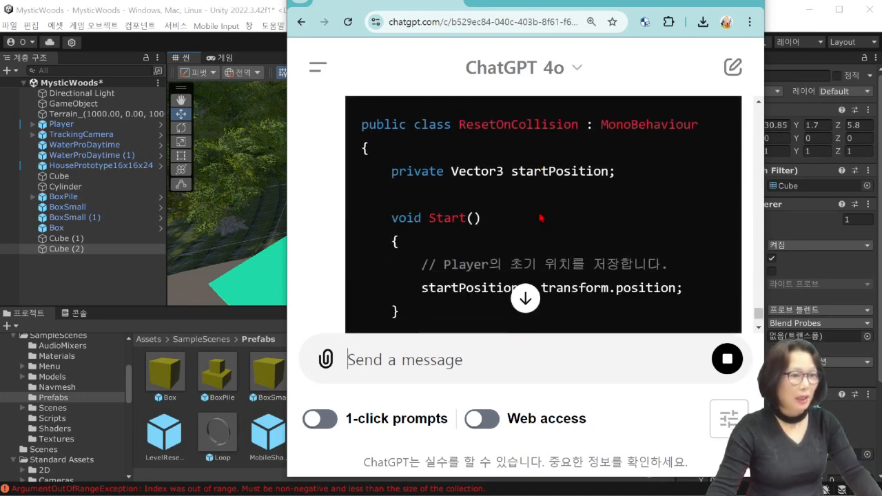
{"action": "scroll", "coordinate": [541, 218], "scroll_direction": "down", "scroll_amount": 1}
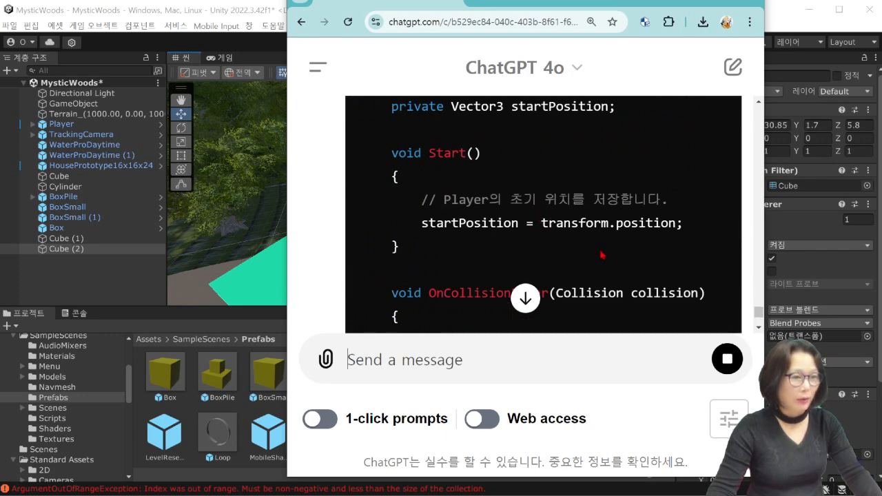
{"action": "scroll", "coordinate": [634, 266], "scroll_direction": "down", "scroll_amount": 3}
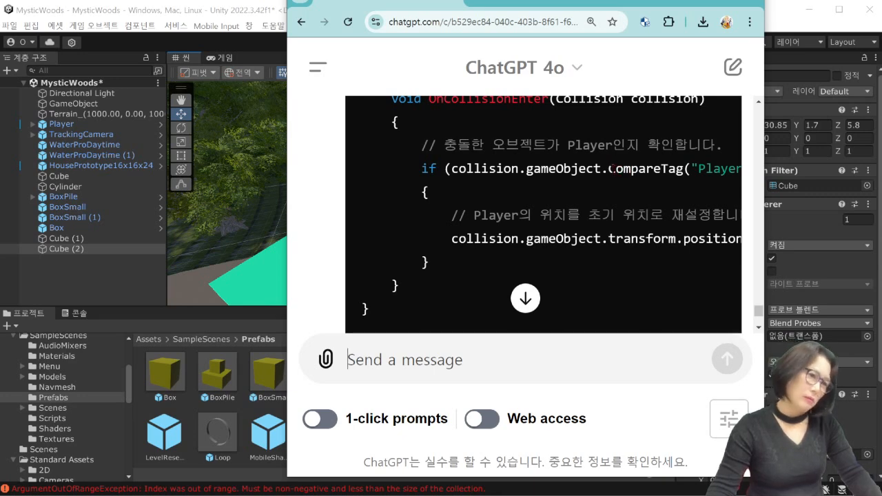
{"action": "scroll", "coordinate": [596, 235], "scroll_direction": "up", "scroll_amount": 5}
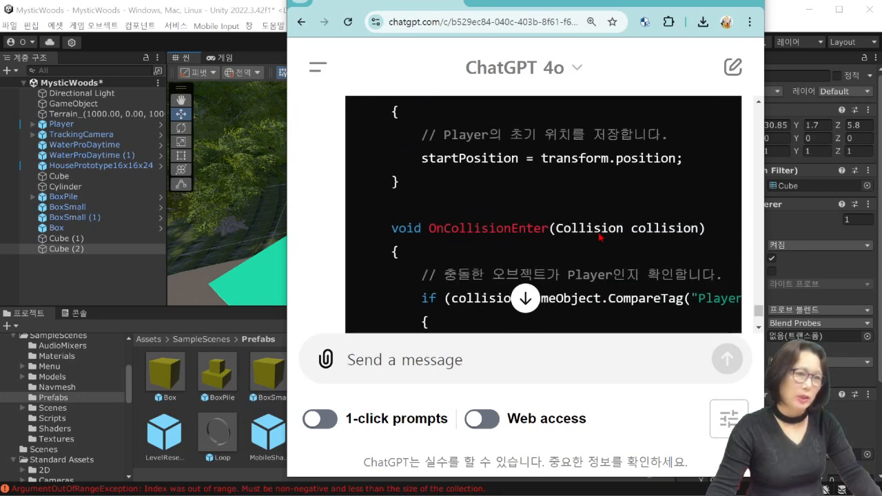
{"action": "scroll", "coordinate": [604, 234], "scroll_direction": "down", "scroll_amount": 1}
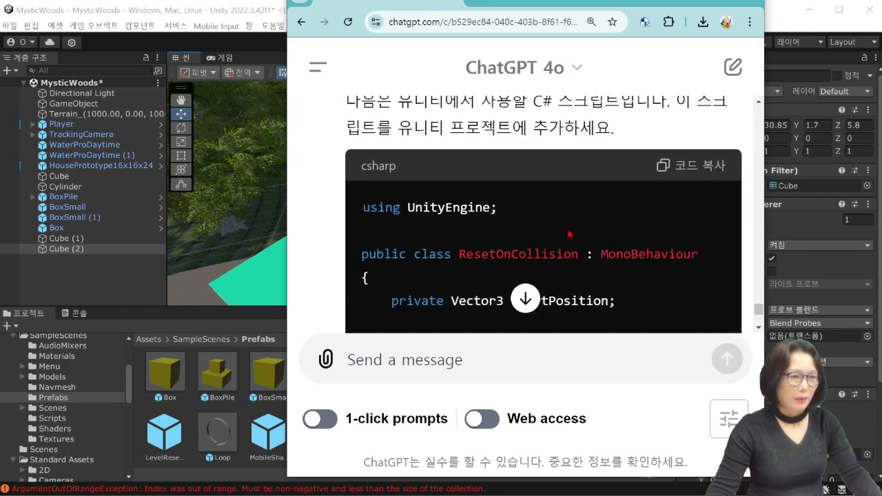
{"action": "left_click_drag", "start_coordinate": [459, 253], "coordinate": [577, 253]}
{"action": "key", "text": "ctrl+c"}
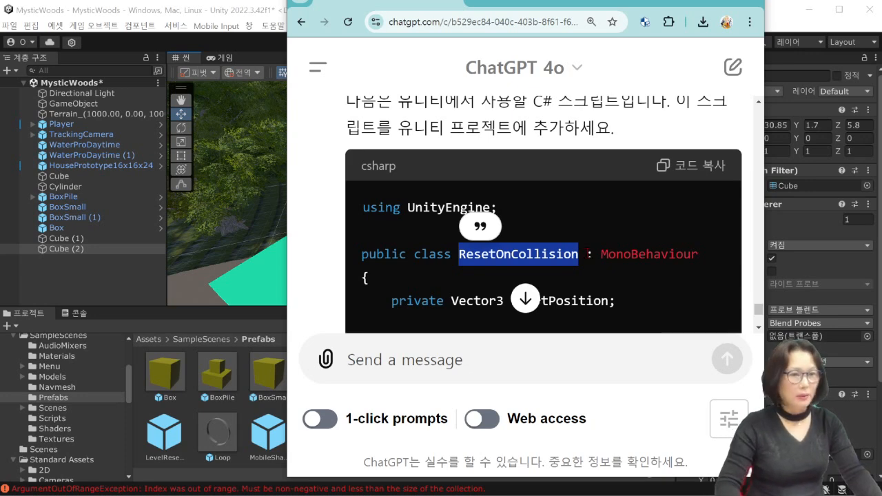
Step: Switch back to Unity and create a C# script named ResetOnCollision in the root Assets folder
{"action": "left_click", "coordinate": [185, 404]}
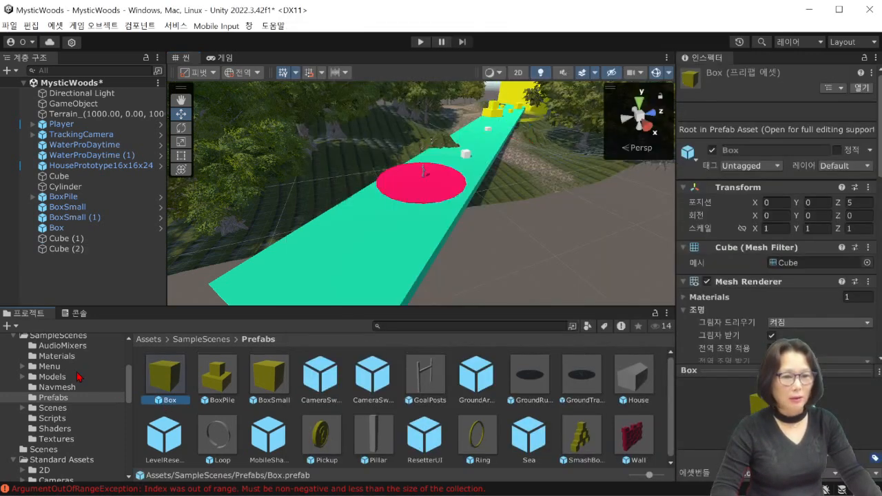
{"action": "scroll", "coordinate": [78, 377], "scroll_direction": "up", "scroll_amount": 5}
{"action": "left_click", "coordinate": [56, 420]}
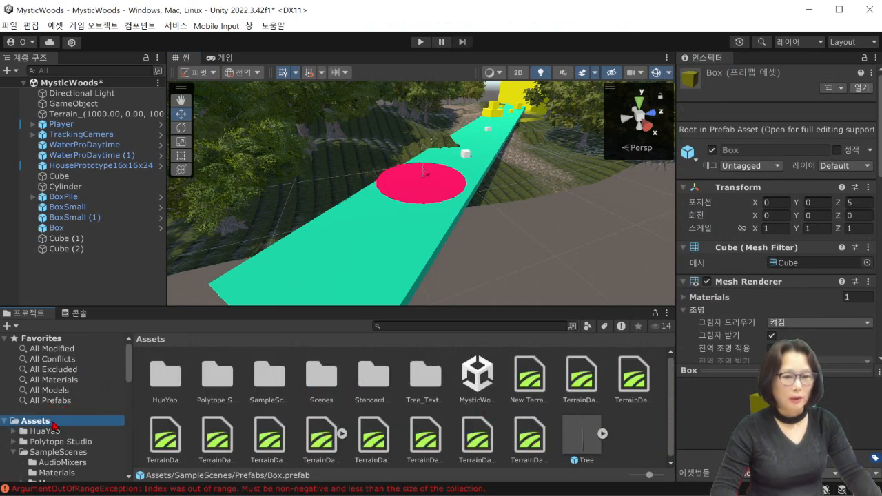
{"action": "right_click", "coordinate": [625, 426]}
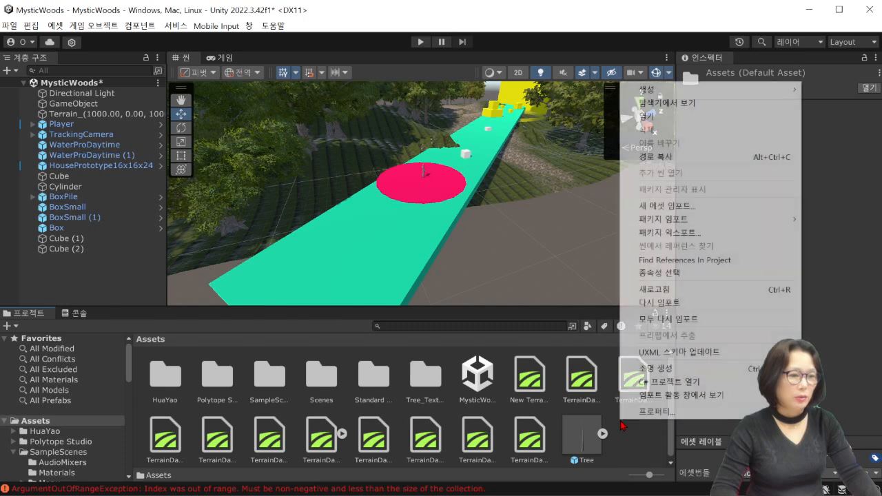
{"action": "mouse_move", "coordinate": [672, 96]}
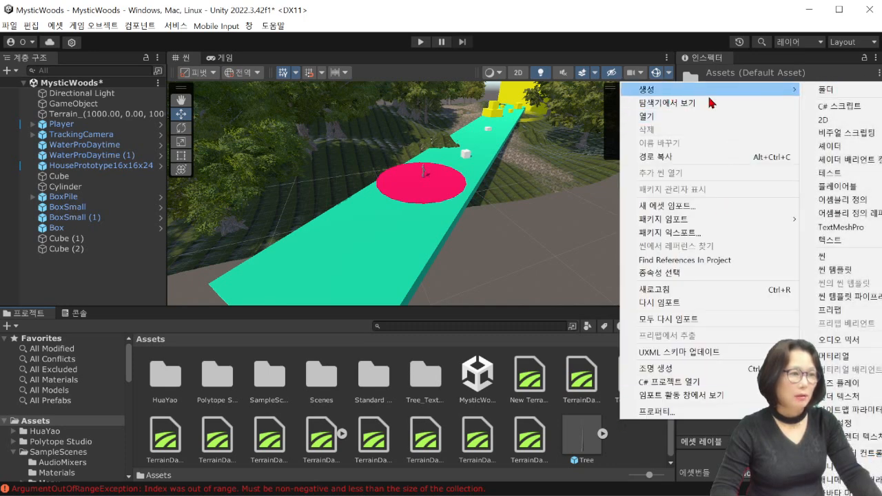
{"action": "left_click", "coordinate": [840, 111]}
{"action": "key", "text": "ctrl+v"}
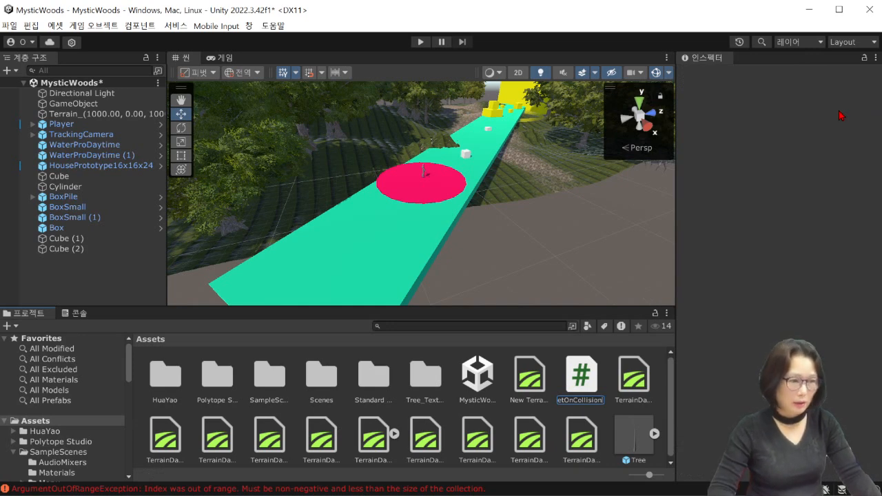
{"action": "key", "text": "Return"}
Step: Open the ResetOnCollision script for editing in Visual Studio
{"action": "double_click", "coordinate": [583, 386]}
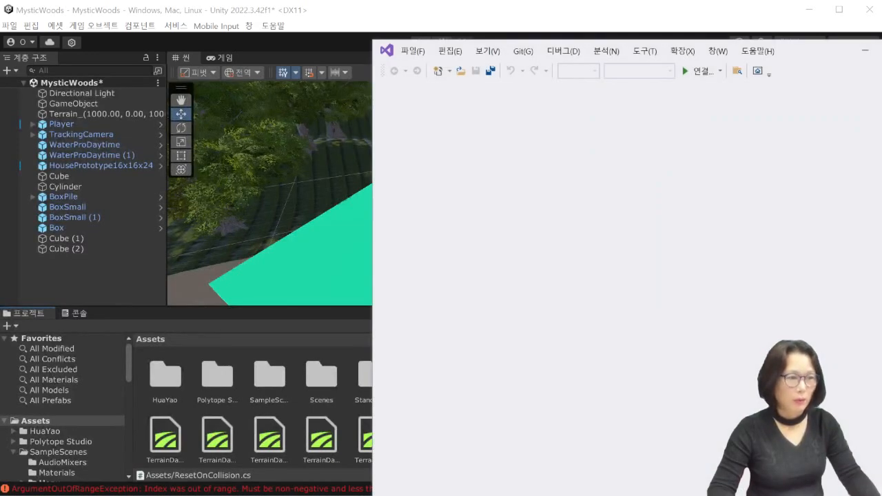
{"action": "key", "text": "alt+Tab"}
{"action": "left_click", "coordinate": [699, 167]}
{"action": "left_click", "coordinate": [594, 495]}
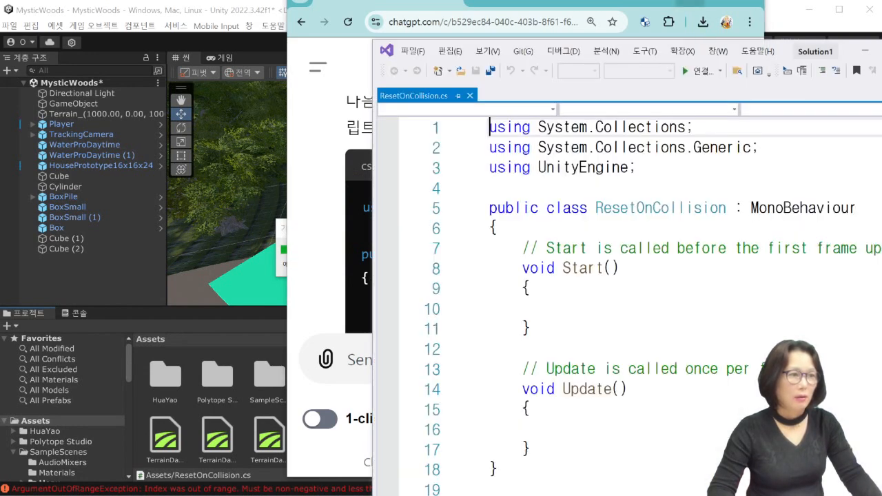
{"action": "left_click", "coordinate": [690, 1]}
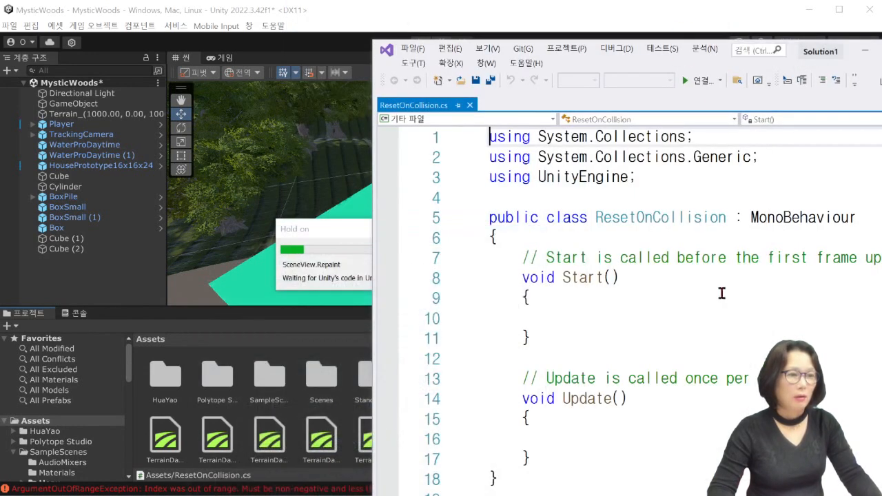
Step: Paste the ChatGPT-generated code below the template class in ResetOnCollision.cs
{"action": "left_click", "coordinate": [649, 352]}
{"action": "left_click", "coordinate": [573, 494]}
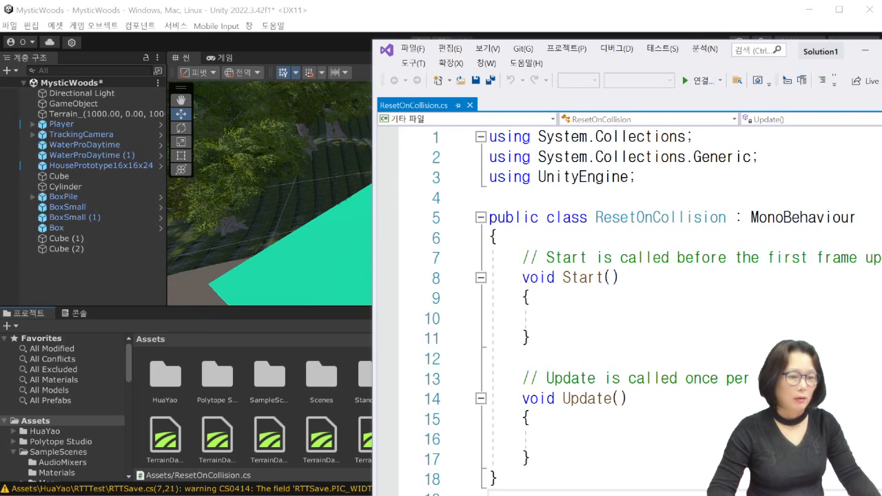
{"action": "key", "text": "ctrl+v"}
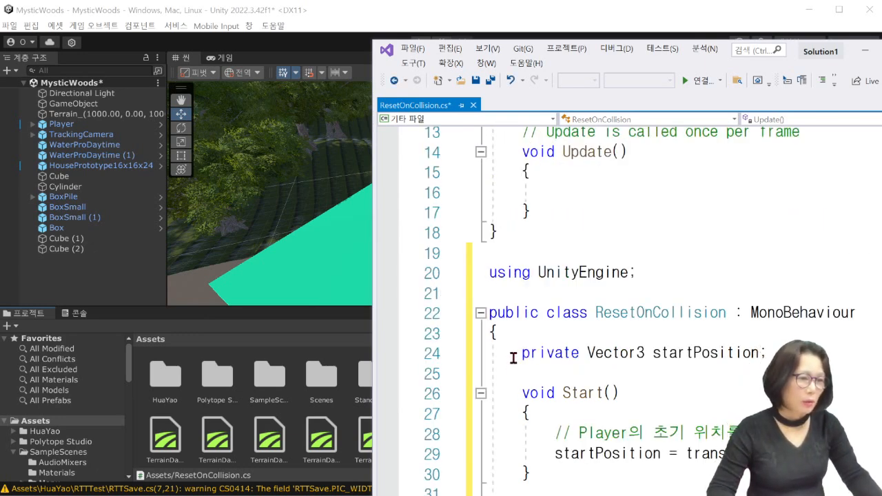
Step: Cut the startPosition variable and the Start and OnCollisionEnter methods out of the pasted class body
{"action": "left_click_drag", "start_coordinate": [491, 275], "coordinate": [499, 333]}
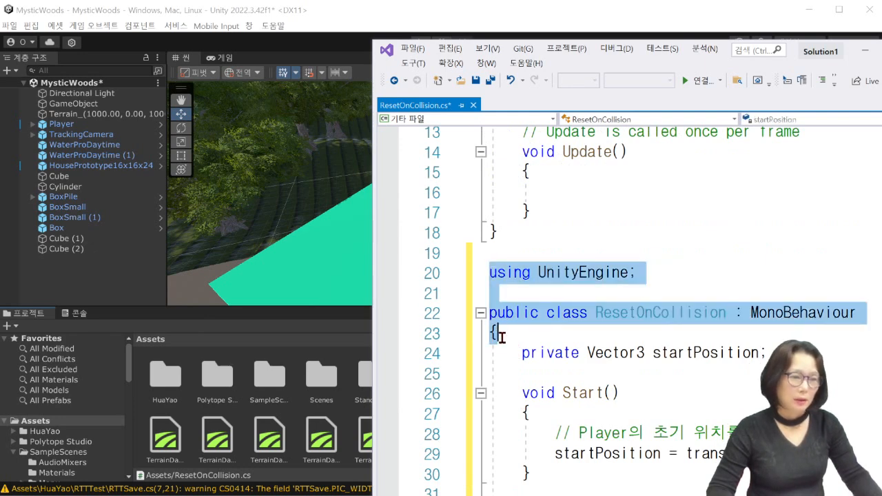
{"action": "scroll", "coordinate": [501, 335], "scroll_direction": "up", "scroll_amount": 4}
{"action": "left_click", "coordinate": [498, 239]}
{"action": "left_click_drag", "start_coordinate": [518, 257], "coordinate": [537, 493]}
{"action": "scroll", "coordinate": [544, 453], "scroll_direction": "down", "scroll_amount": 2}
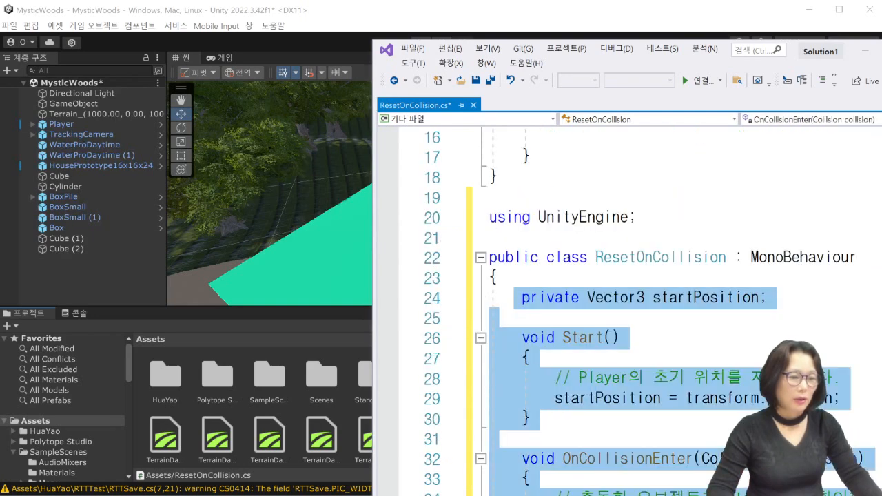
{"action": "key", "text": "ctrl+x"}
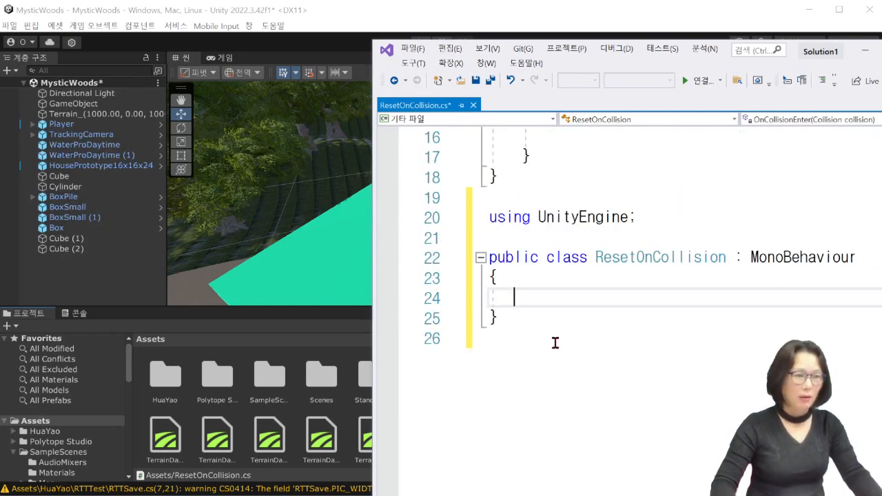
Step: Replace the template's Start and Update methods in the original class with the cut code and save the script
{"action": "scroll", "coordinate": [541, 269], "scroll_direction": "up", "scroll_amount": 2}
{"action": "left_click_drag", "start_coordinate": [542, 275], "coordinate": [494, 156]}
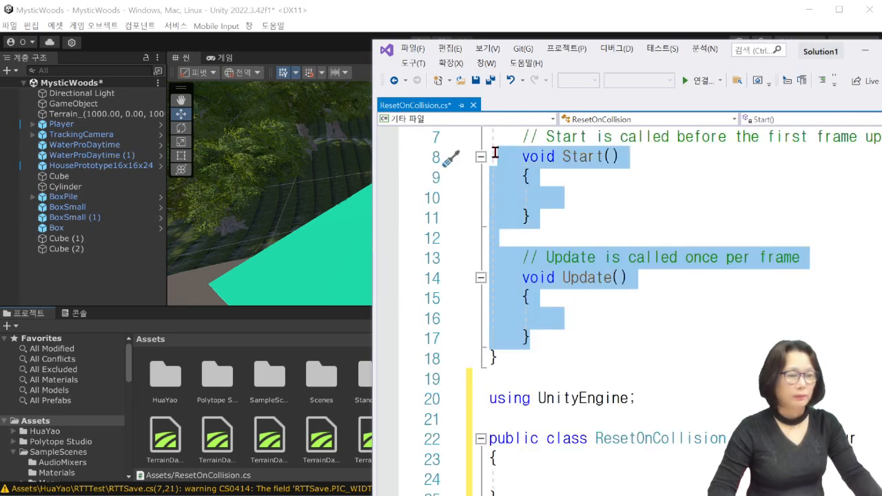
{"action": "key", "text": "ctrl+v"}
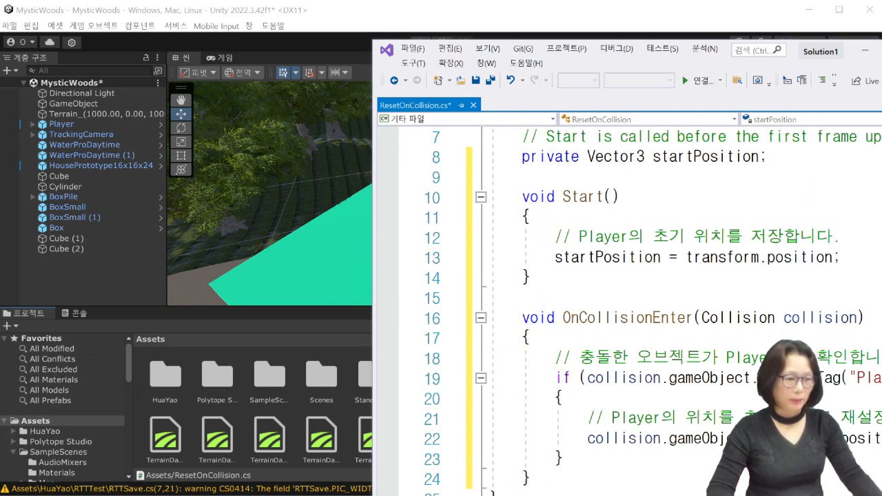
{"action": "scroll", "coordinate": [627, 310], "scroll_direction": "up", "scroll_amount": 2}
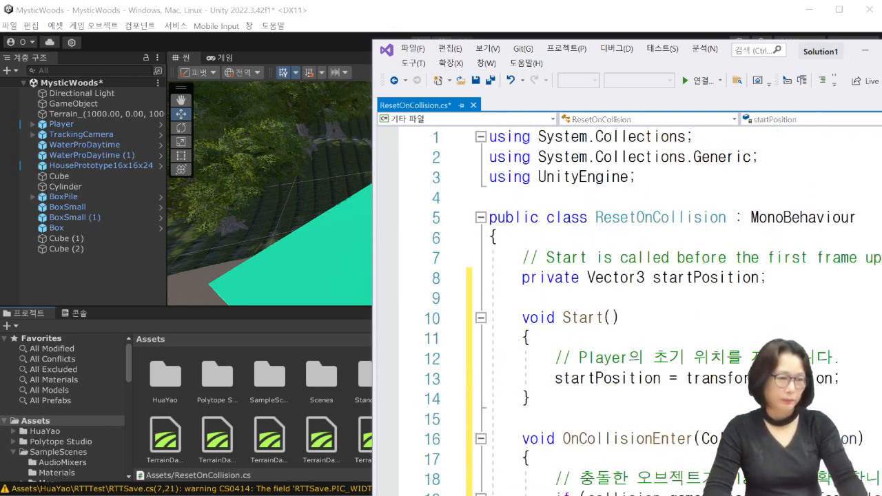
{"action": "left_click", "coordinate": [475, 80]}
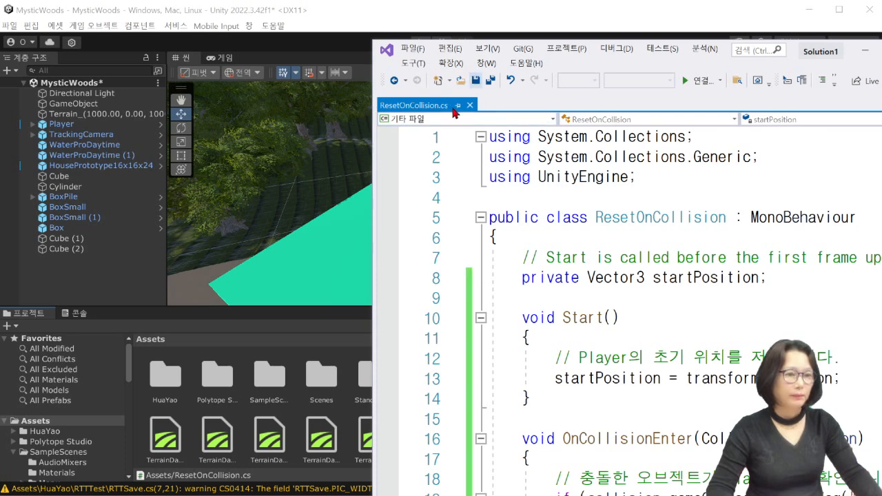
Step: Switch back to Unity and attach the ResetOnCollision script to the Cube (1) obstacle on the path
{"action": "left_click", "coordinate": [288, 340]}
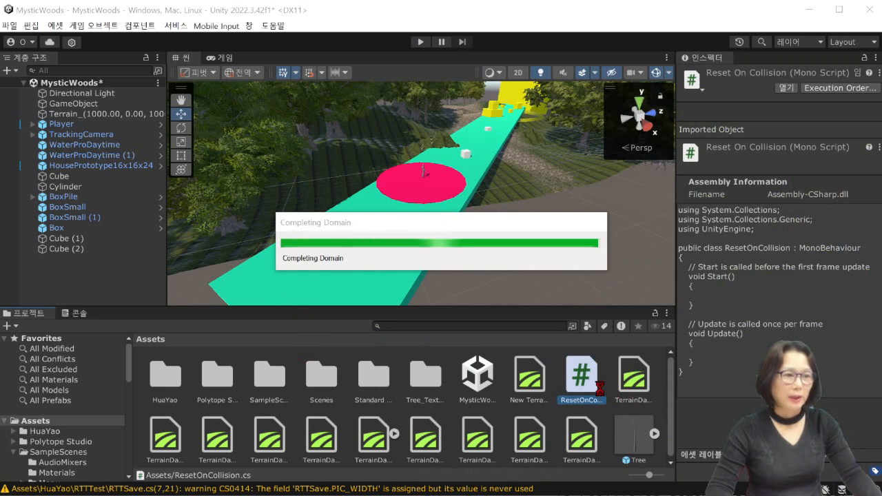
{"action": "left_click_drag", "start_coordinate": [584, 383], "coordinate": [468, 160]}
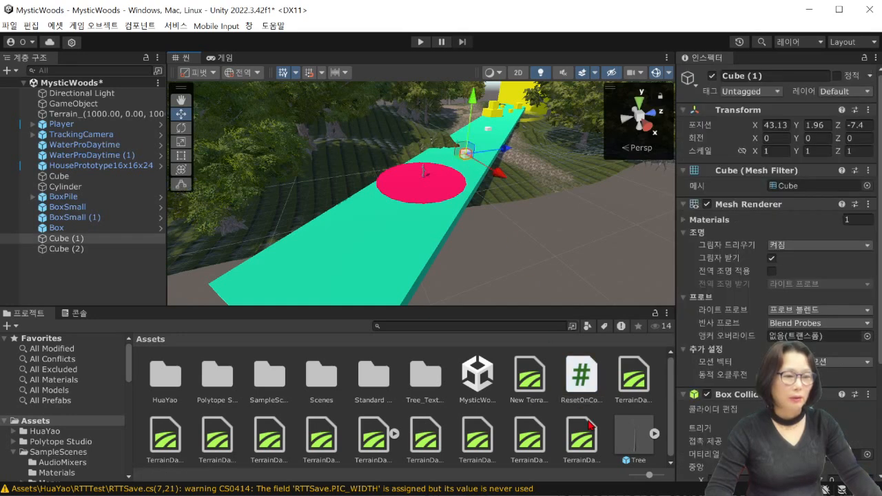
{"action": "left_click_drag", "start_coordinate": [482, 193], "coordinate": [468, 159]}
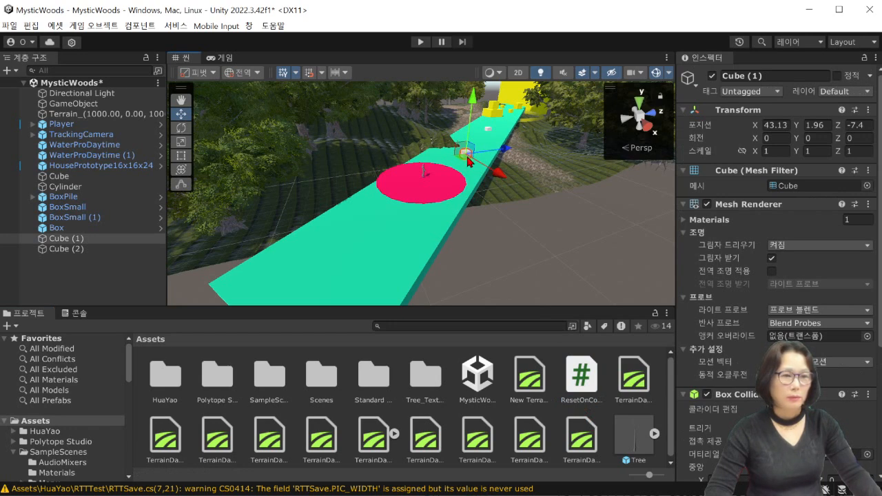
Step: Play-test the scene by running and jumping the Player against the nearest white cube, and stop play mode
{"action": "left_click", "coordinate": [421, 42]}
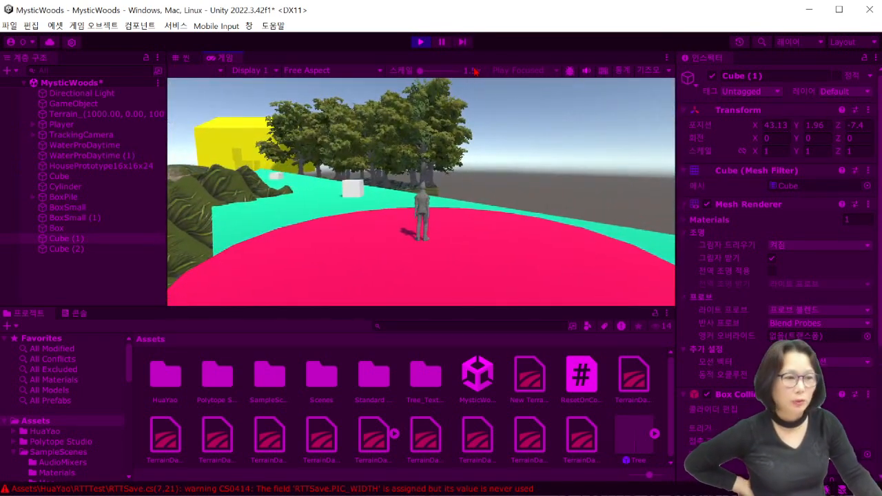
{"action": "key", "text": "Up"}
{"action": "key", "text": "Left"}
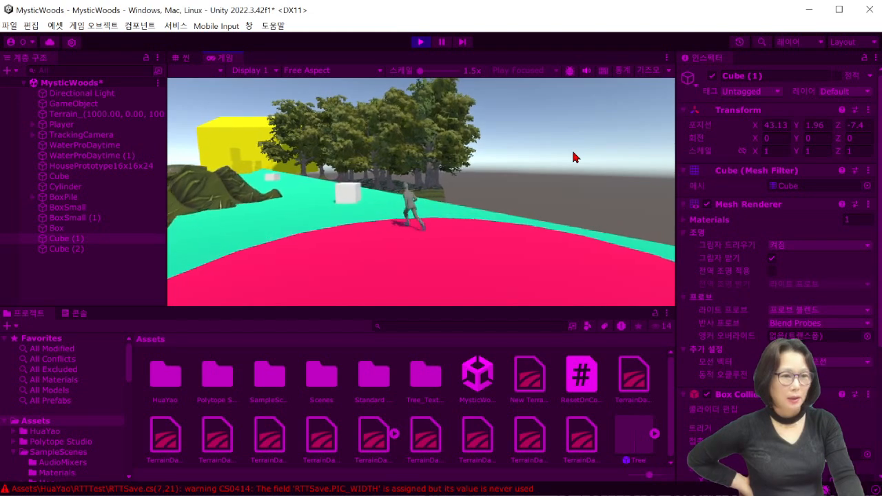
{"action": "key", "text": "space"}
{"action": "key", "text": "Left"}
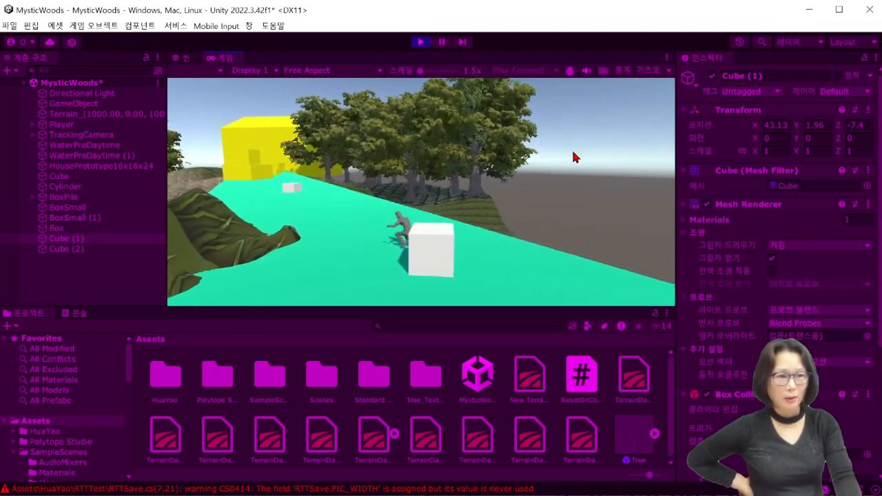
{"action": "key", "text": "Down"}
{"action": "key", "text": "Right"}
{"action": "key", "text": "space"}
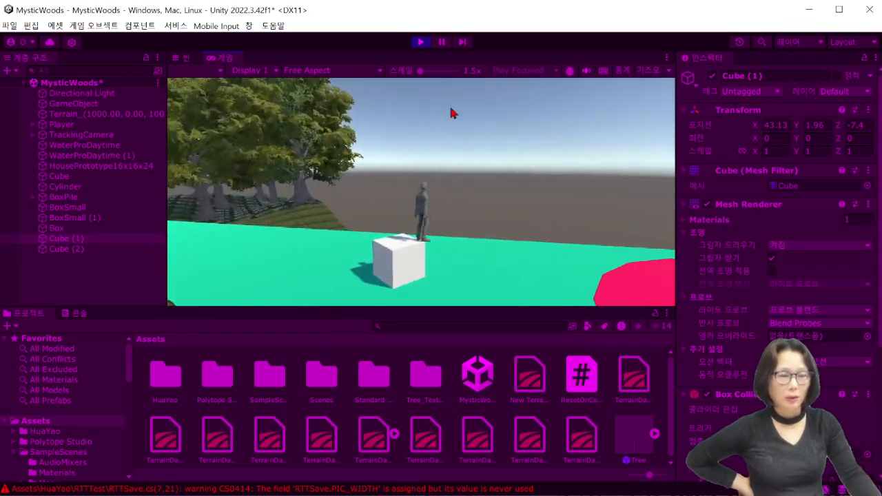
{"action": "left_click", "coordinate": [421, 42]}
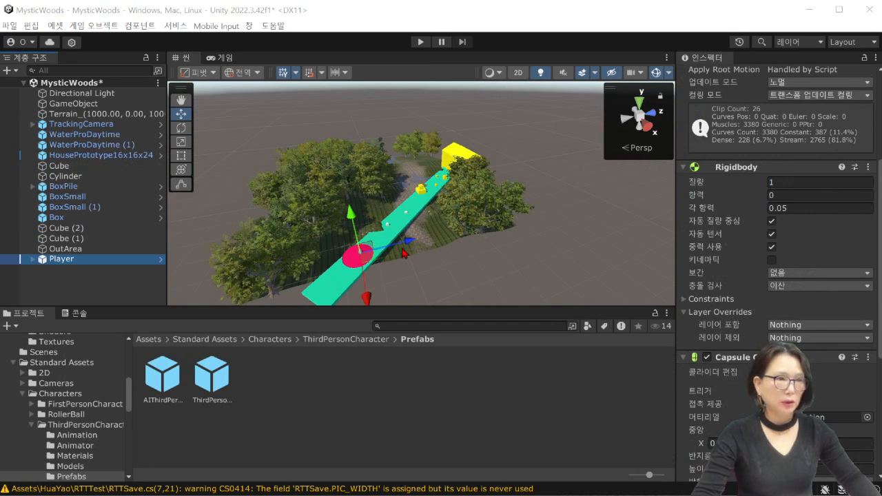
Step: Select Cube (1) on the path and examine its Box Collider and attached script
{"action": "scroll", "coordinate": [403, 250], "scroll_direction": "up", "scroll_amount": 6}
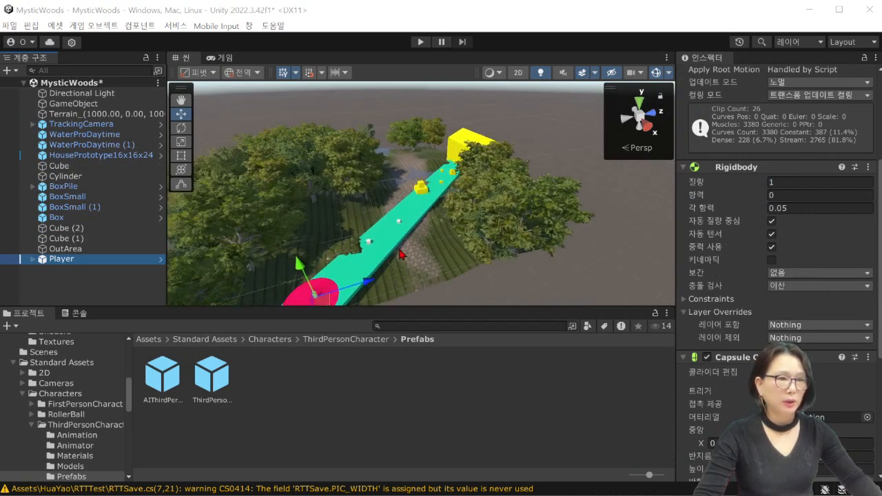
{"action": "scroll", "coordinate": [403, 251], "scroll_direction": "up", "scroll_amount": 3}
{"action": "left_click", "coordinate": [332, 283]}
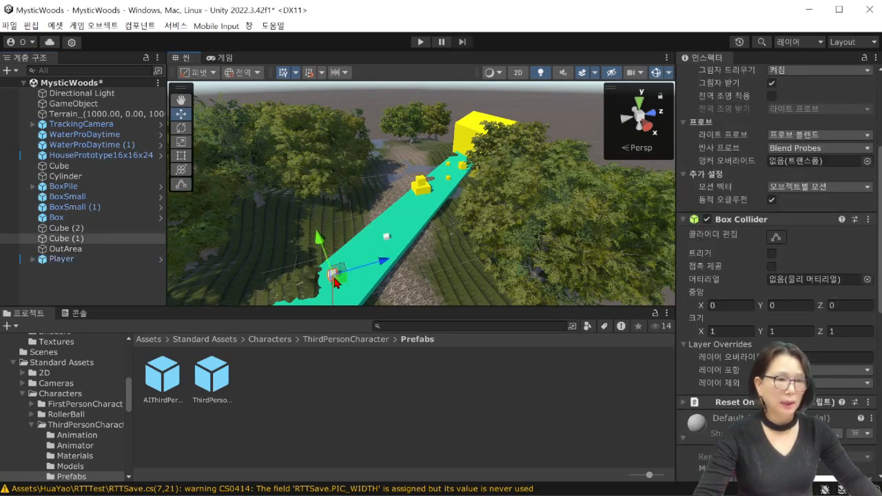
Step: Try deleting the Terrain object from the scene and undo the deletion
{"action": "left_click", "coordinate": [396, 289]}
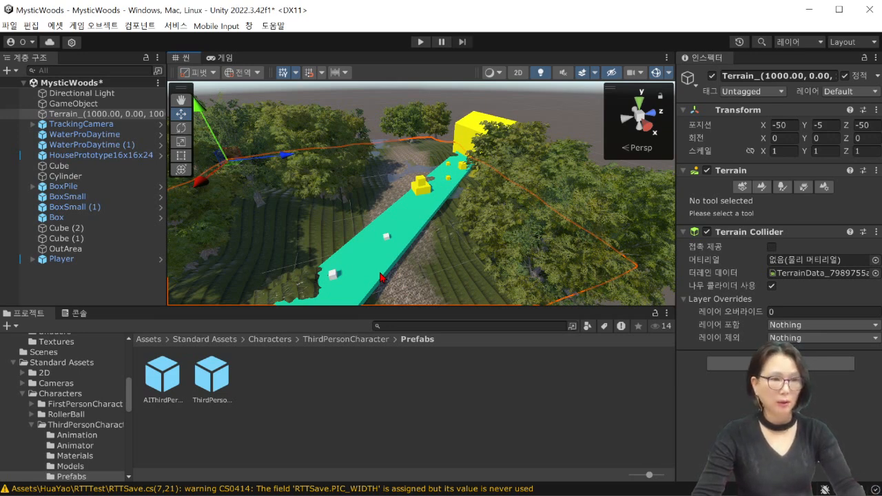
{"action": "key", "text": "Delete"}
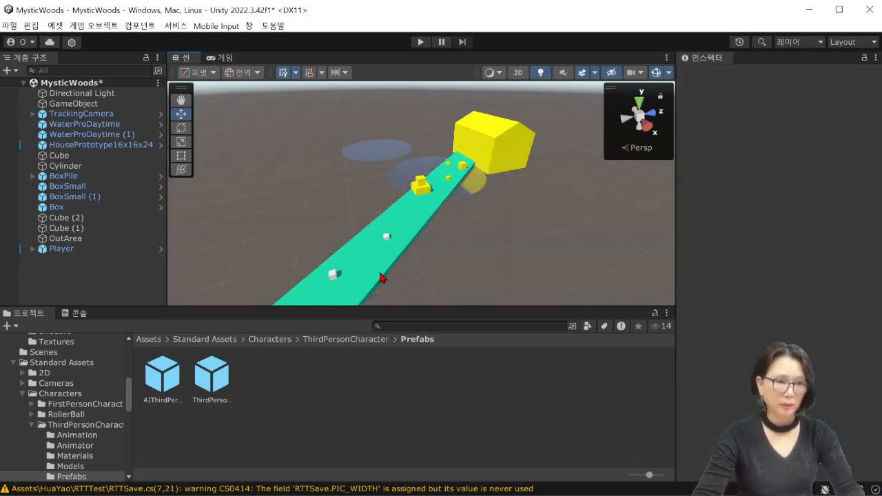
{"action": "key", "text": "ctrl+z"}
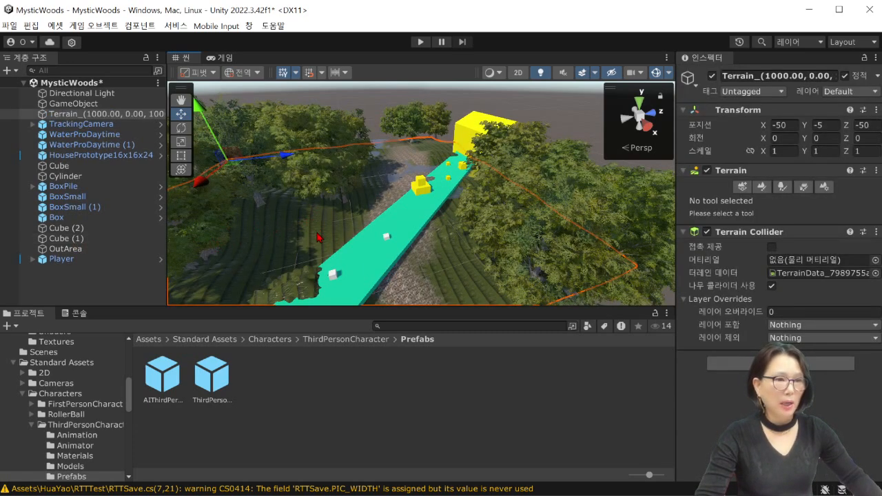
Step: Delete the OutArea object from the scene
{"action": "left_click", "coordinate": [76, 250]}
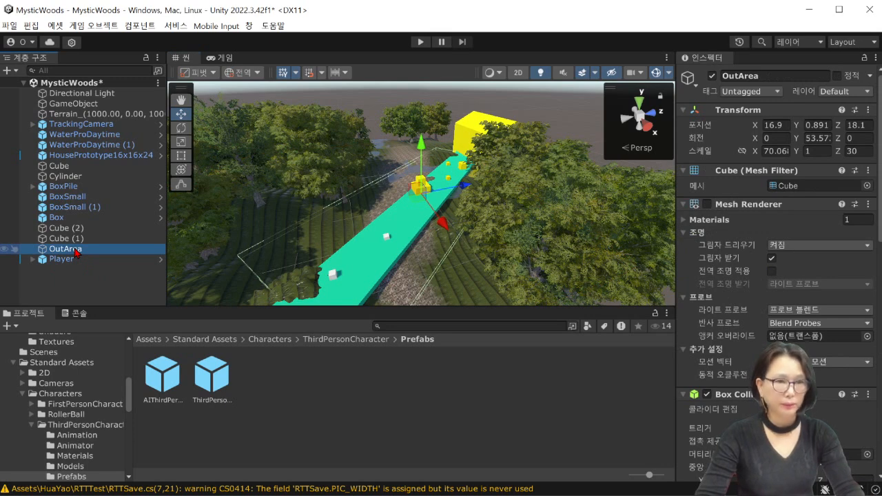
{"action": "key", "text": "Delete"}
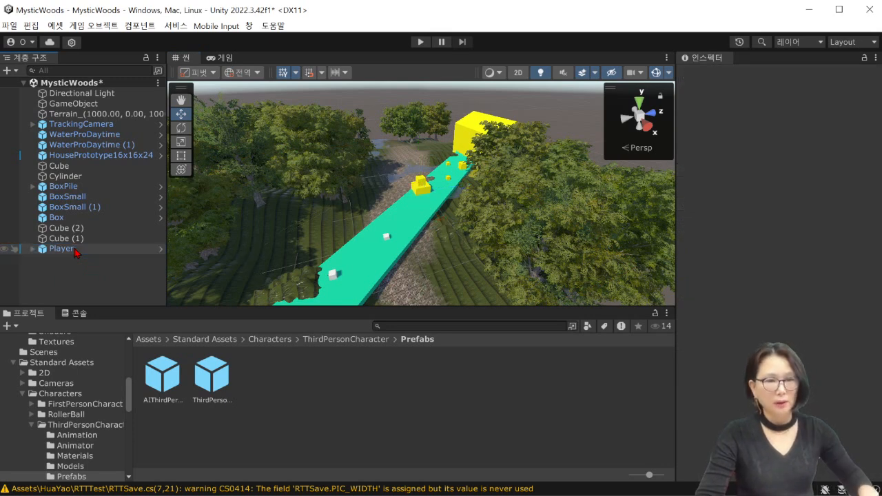
{"action": "left_click", "coordinate": [73, 239]}
Step: Add a new 3D cube to the scene and set its scale to X 20 and Z 50
{"action": "left_click", "coordinate": [62, 269]}
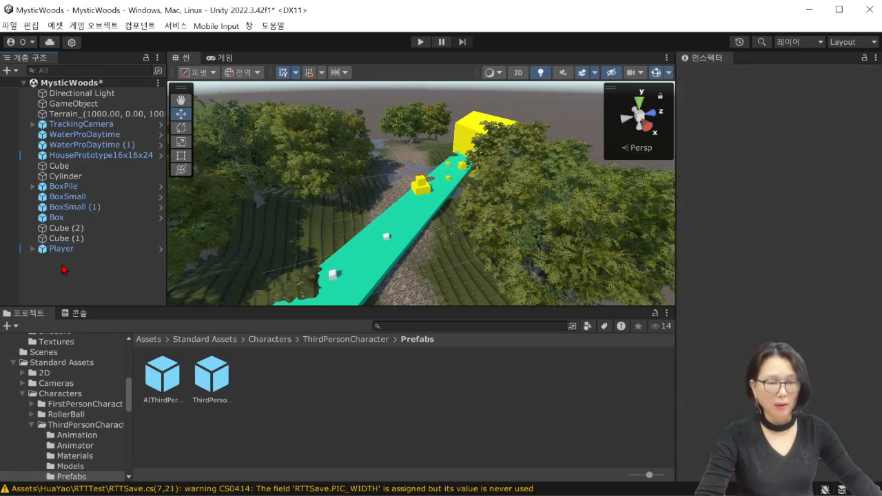
{"action": "right_click", "coordinate": [62, 269]}
{"action": "mouse_move", "coordinate": [180, 433]}
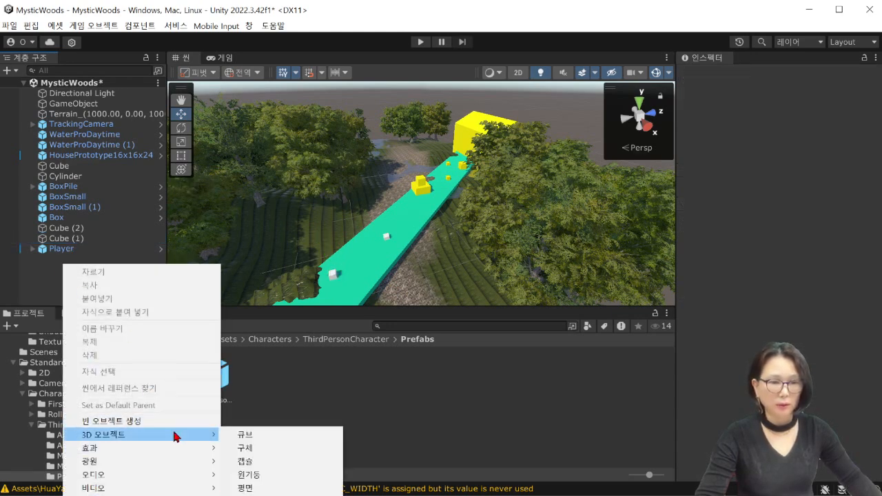
{"action": "left_click", "coordinate": [268, 435]}
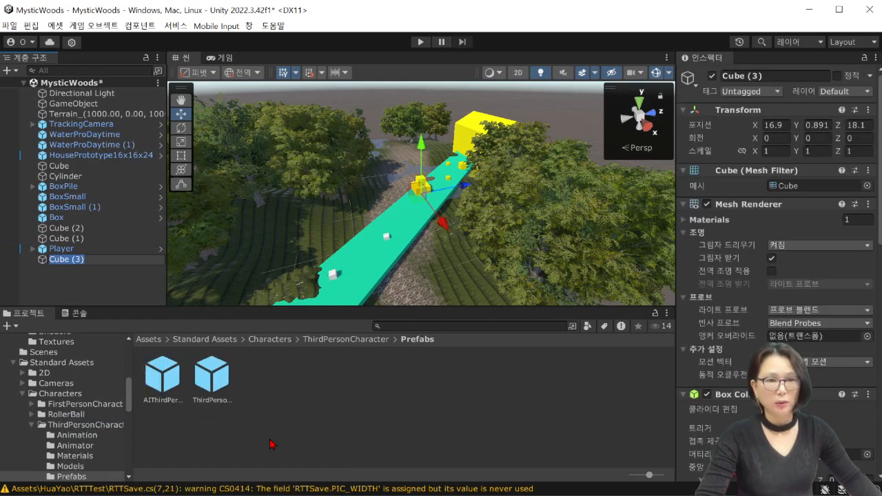
{"action": "left_click", "coordinate": [786, 153]}
{"action": "type", "text": "20"}
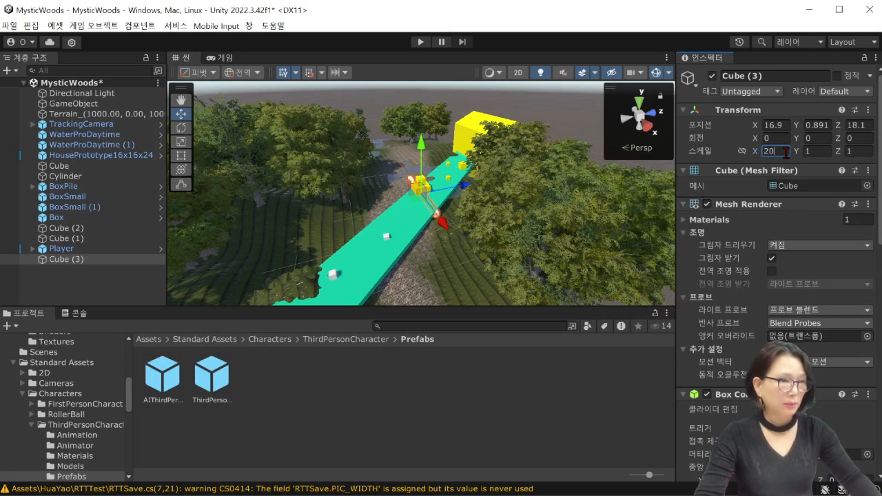
{"action": "left_click", "coordinate": [852, 150]}
{"action": "type", "text": "20"}
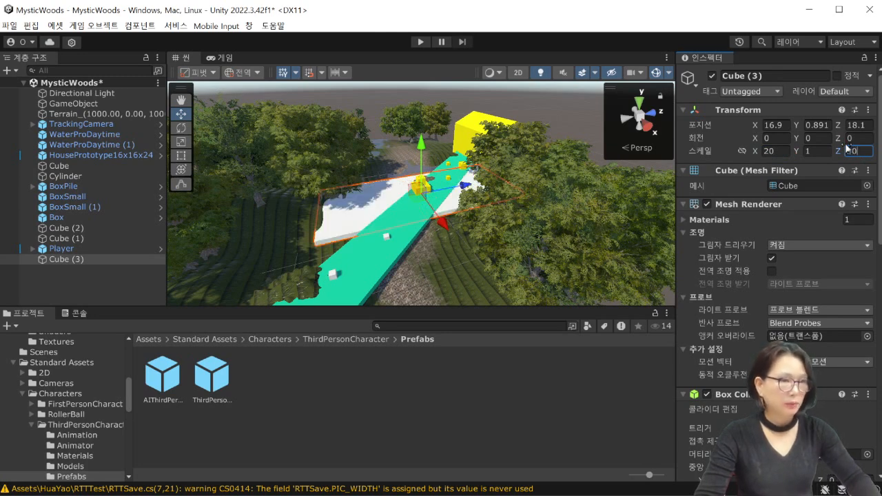
Step: Rotate the new cube to about -39.6° around Y along the path and move it to about X 10.2, Z 28.5
{"action": "left_click", "coordinate": [181, 127]}
{"action": "left_click_drag", "start_coordinate": [450, 225], "coordinate": [511, 223]}
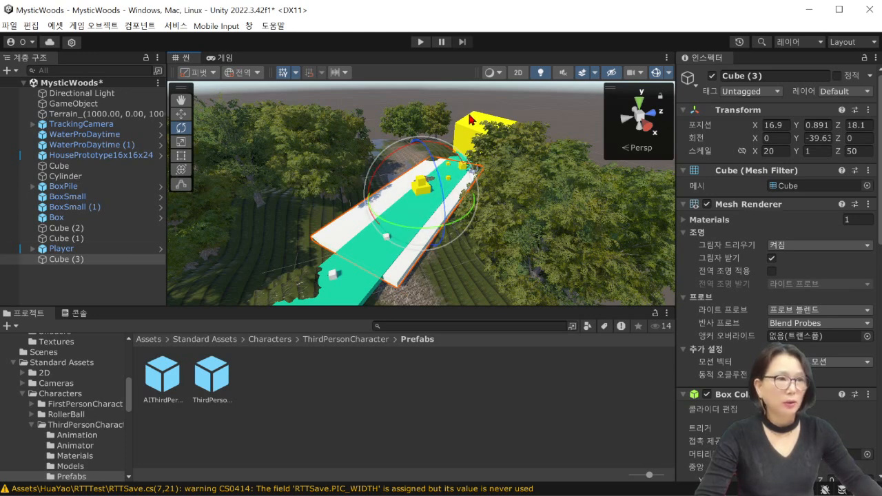
{"action": "key", "text": "w"}
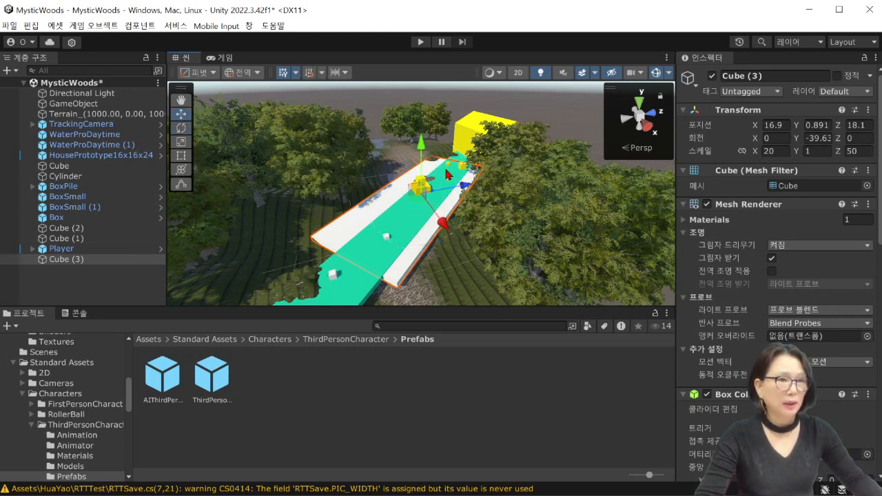
{"action": "left_click_drag", "start_coordinate": [445, 188], "coordinate": [464, 205]}
{"action": "left_click", "coordinate": [462, 173]}
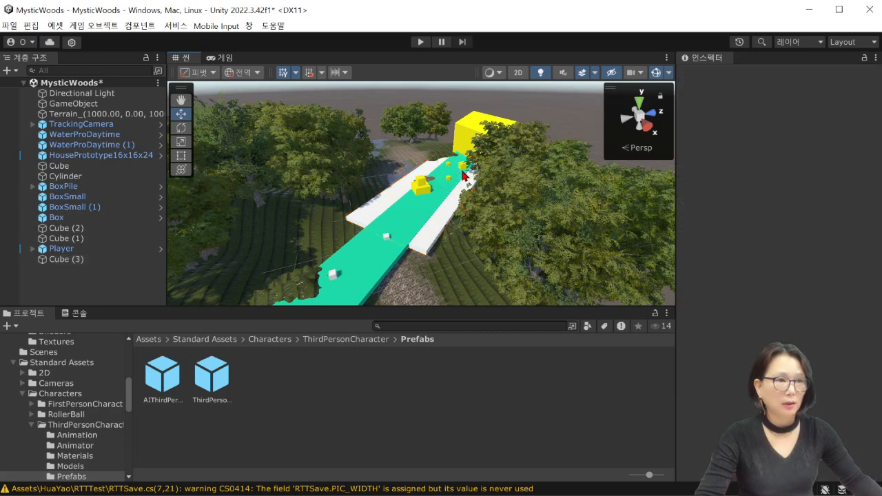
{"action": "left_click", "coordinate": [453, 203]}
{"action": "left_click_drag", "start_coordinate": [473, 179], "coordinate": [488, 174]}
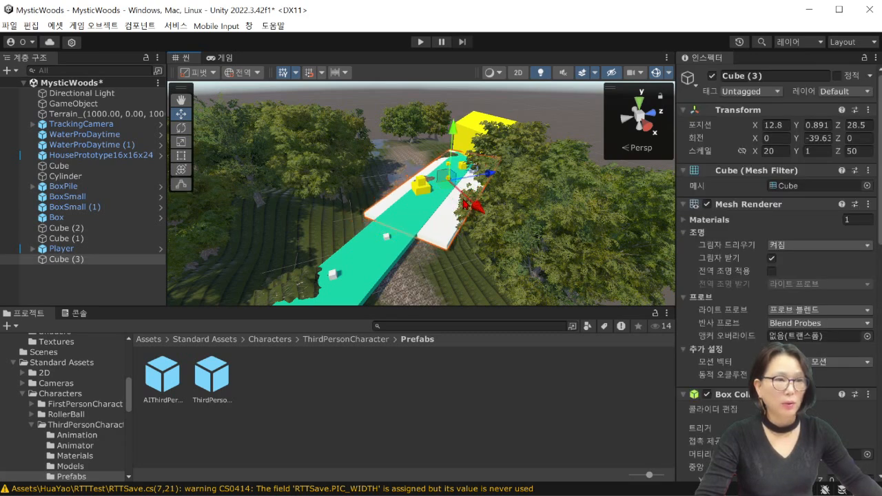
{"action": "left_click_drag", "start_coordinate": [477, 207], "coordinate": [471, 202]}
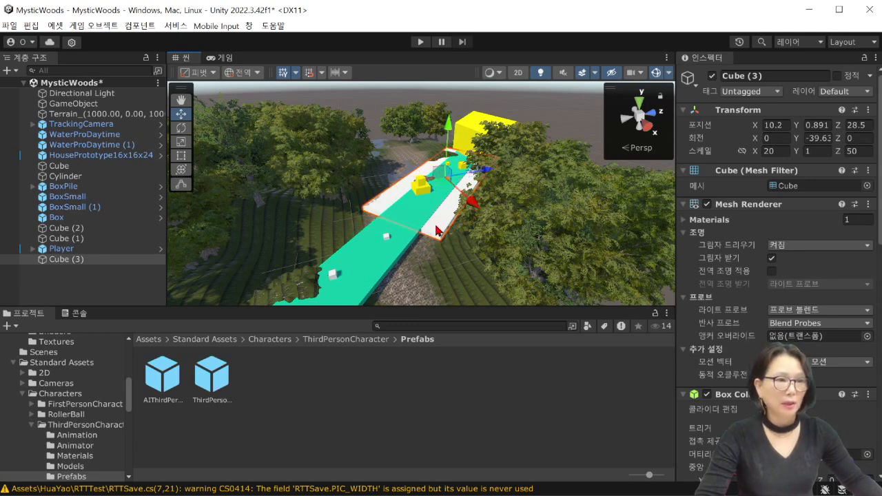
{"action": "left_click", "coordinate": [437, 226]}
{"action": "left_click", "coordinate": [438, 226]}
{"action": "left_click", "coordinate": [440, 227]}
{"action": "left_click", "coordinate": [441, 227]}
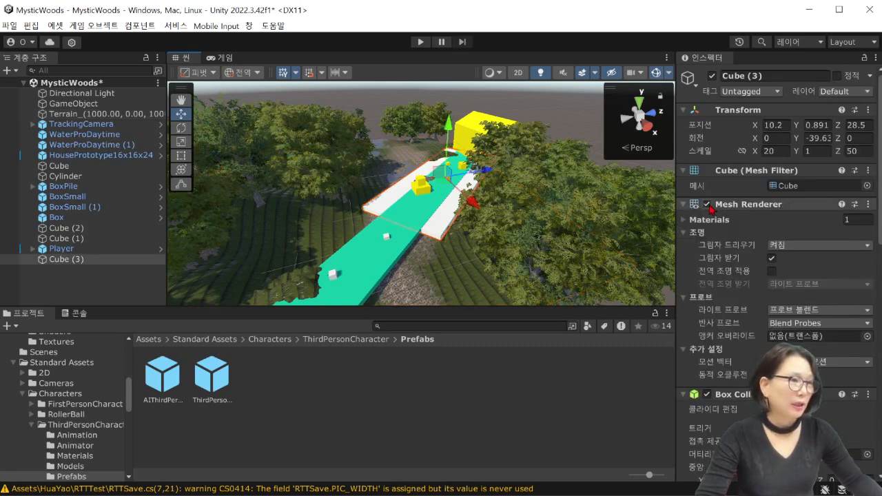
Step: Disable the Mesh Renderer of Cube (3) so the out area is invisible in the scene
{"action": "left_click", "coordinate": [707, 204]}
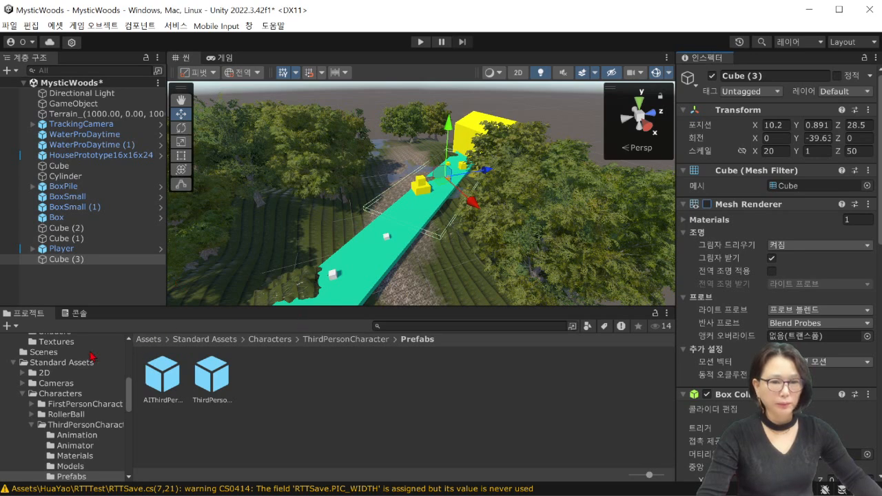
Step: Open the ResetOnCollision script from the Assets folder and examine its class name, SceneManagement import, OnCollisionEnter method and Player tag check
{"action": "scroll", "coordinate": [78, 373], "scroll_direction": "up", "scroll_amount": 5}
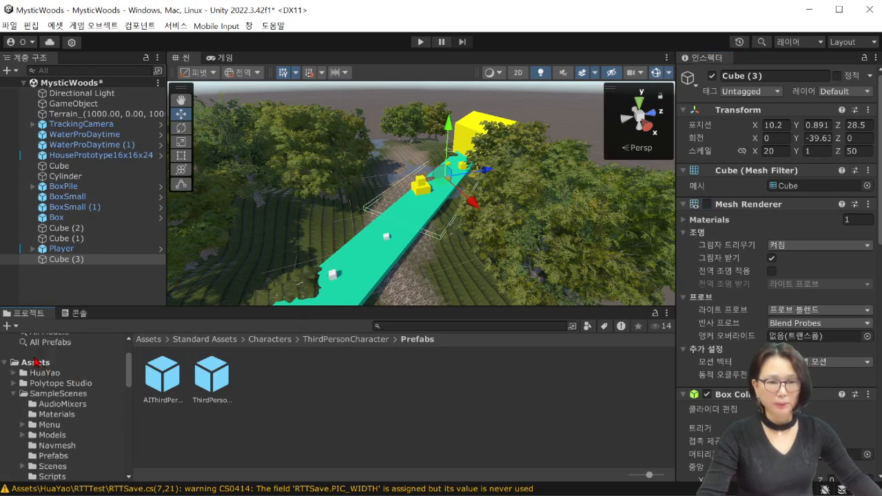
{"action": "left_click", "coordinate": [39, 363]}
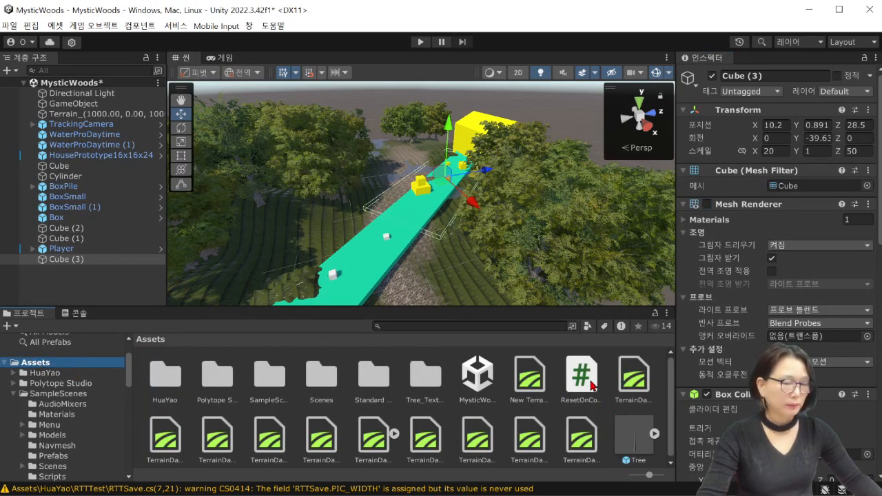
{"action": "left_click", "coordinate": [589, 386]}
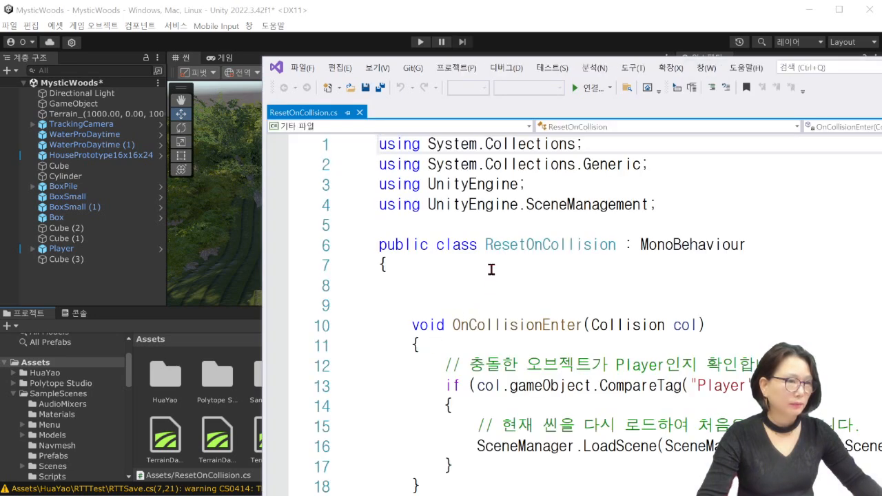
{"action": "left_click_drag", "start_coordinate": [486, 246], "coordinate": [609, 246]}
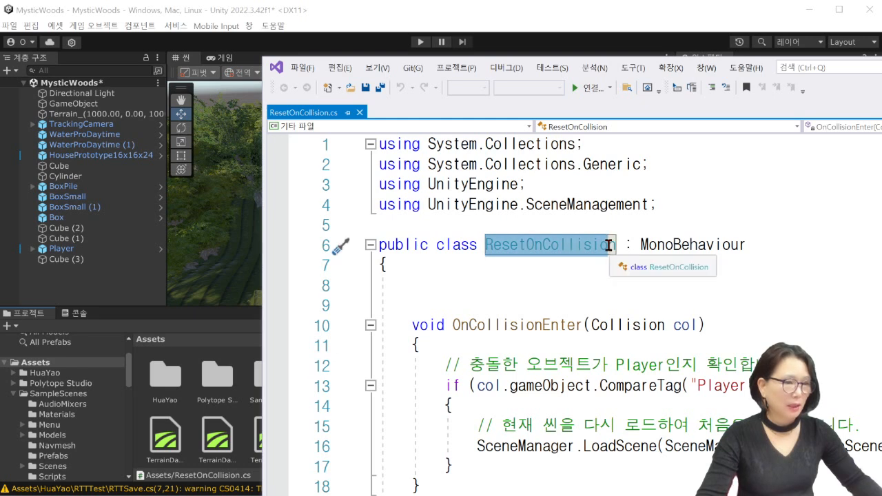
{"action": "left_click_drag", "start_coordinate": [524, 205], "coordinate": [642, 206]}
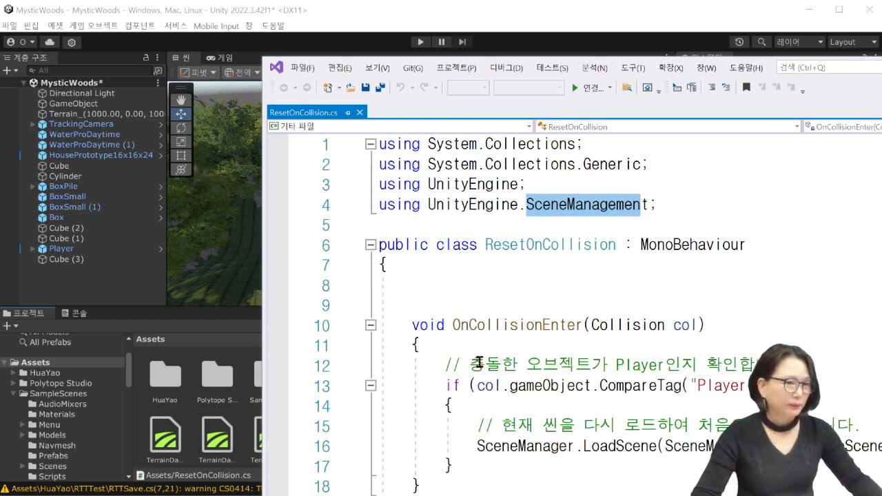
{"action": "left_click_drag", "start_coordinate": [414, 326], "coordinate": [703, 324]}
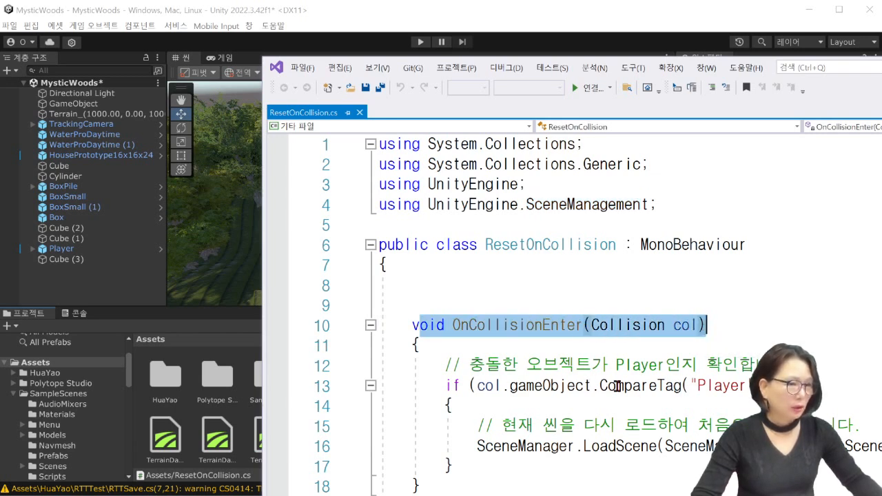
{"action": "left_click_drag", "start_coordinate": [698, 385], "coordinate": [746, 386]}
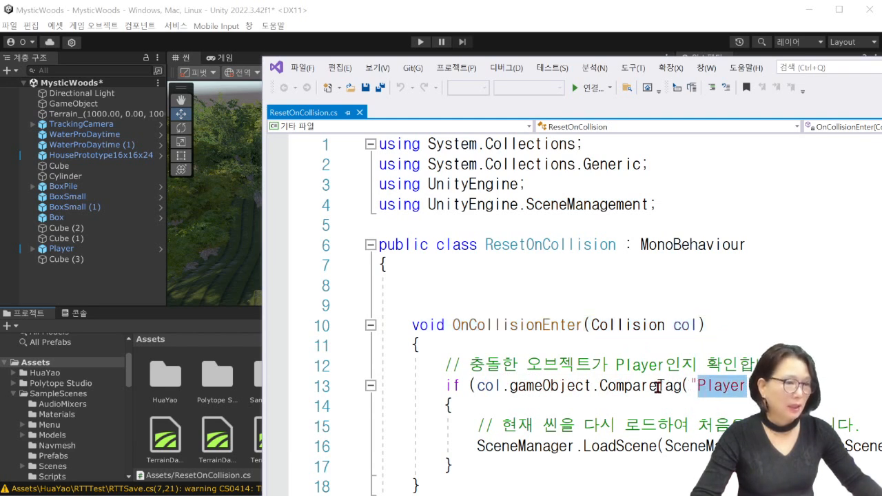
{"action": "left_click_drag", "start_coordinate": [656, 386], "coordinate": [732, 386]}
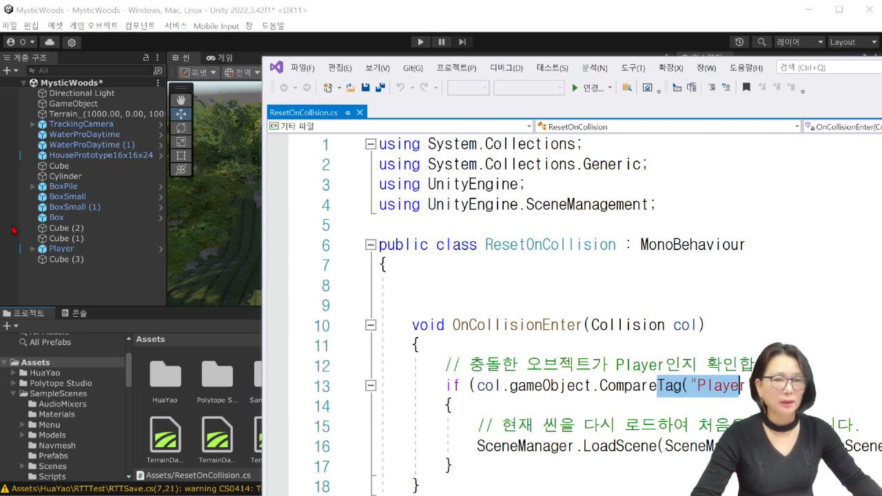
Step: Assign the Player tag to the Player object so that it matches the script's tag check
{"action": "left_click", "coordinate": [67, 252]}
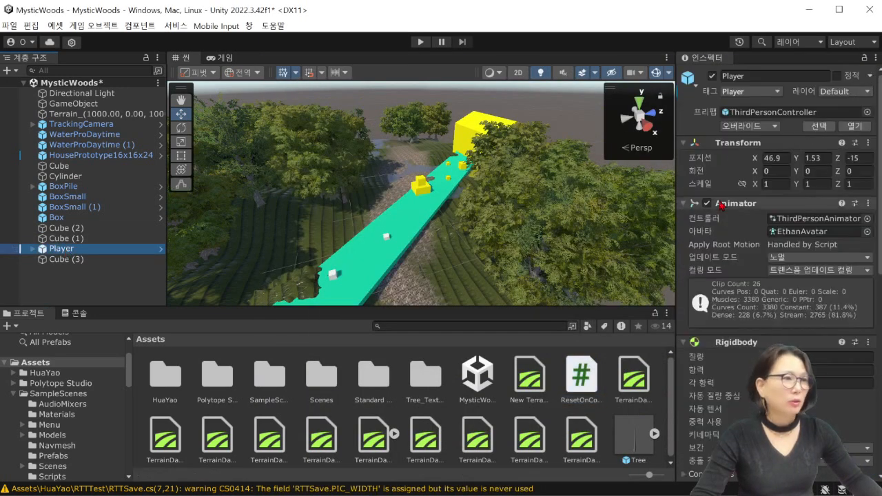
{"action": "left_click", "coordinate": [754, 97]}
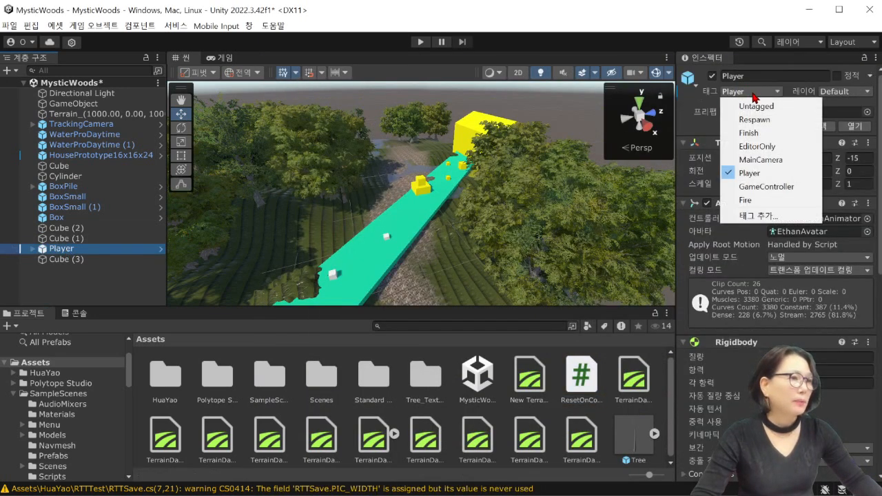
{"action": "left_click", "coordinate": [754, 173]}
{"action": "left_click", "coordinate": [753, 91]}
{"action": "left_click", "coordinate": [762, 174]}
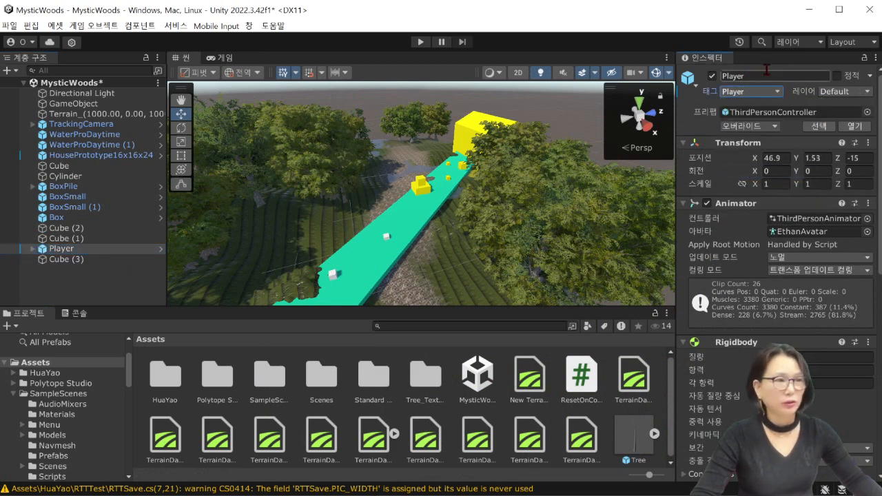
{"action": "left_click", "coordinate": [766, 91]}
{"action": "left_click", "coordinate": [768, 176]}
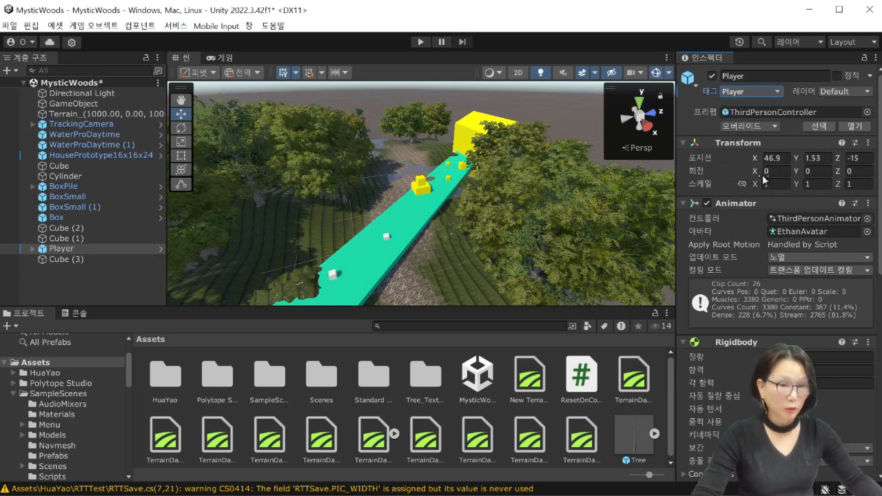
{"action": "left_click", "coordinate": [80, 252]}
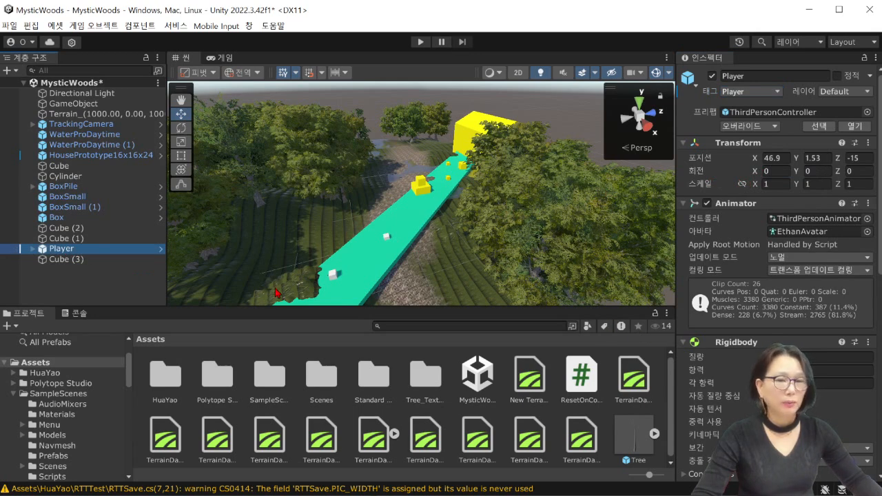
{"action": "left_click", "coordinate": [83, 260]}
{"action": "left_click", "coordinate": [84, 251]}
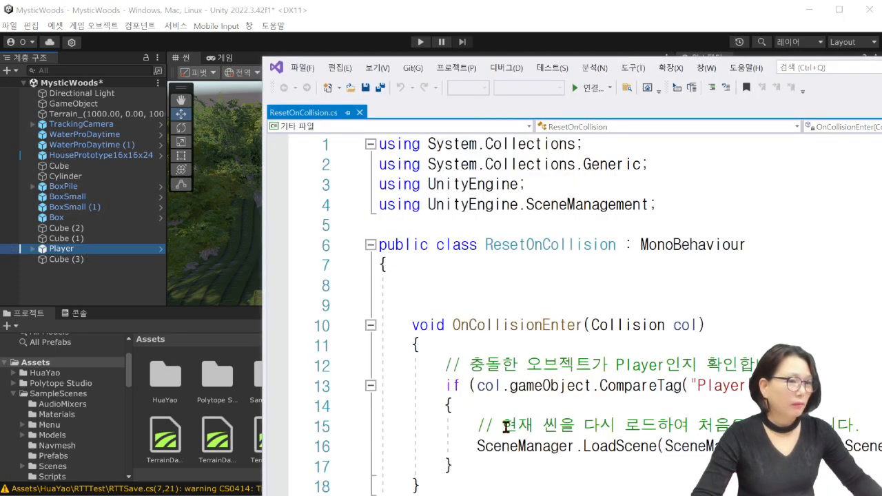
Step: Examine the SceneManager.LoadScene line that reloads the current scene in the ResetOnCollision script
{"action": "left_click_drag", "start_coordinate": [470, 446], "coordinate": [694, 448]}
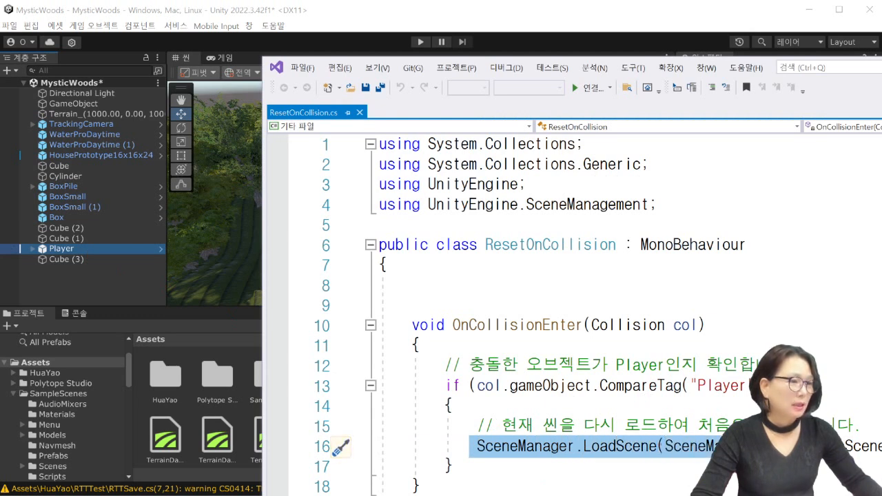
{"action": "left_click", "coordinate": [771, 446]}
{"action": "left_click_drag", "start_coordinate": [771, 446], "coordinate": [881, 445]}
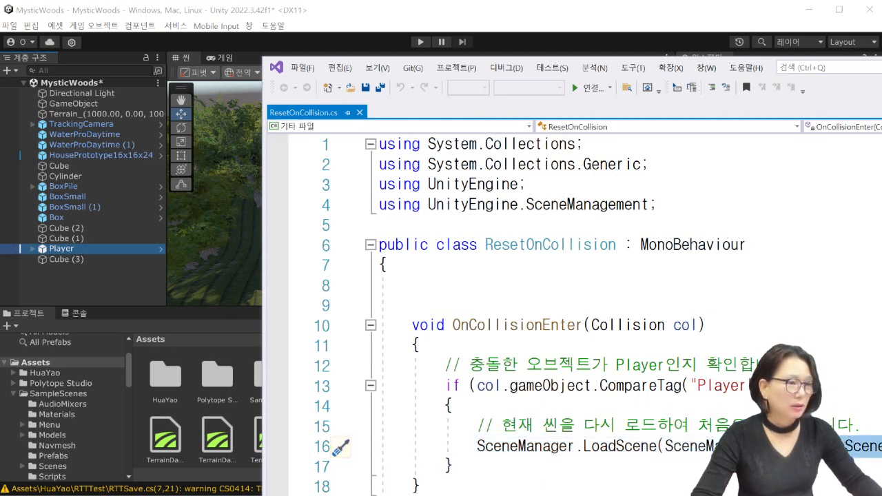
{"action": "left_click", "coordinate": [771, 445]}
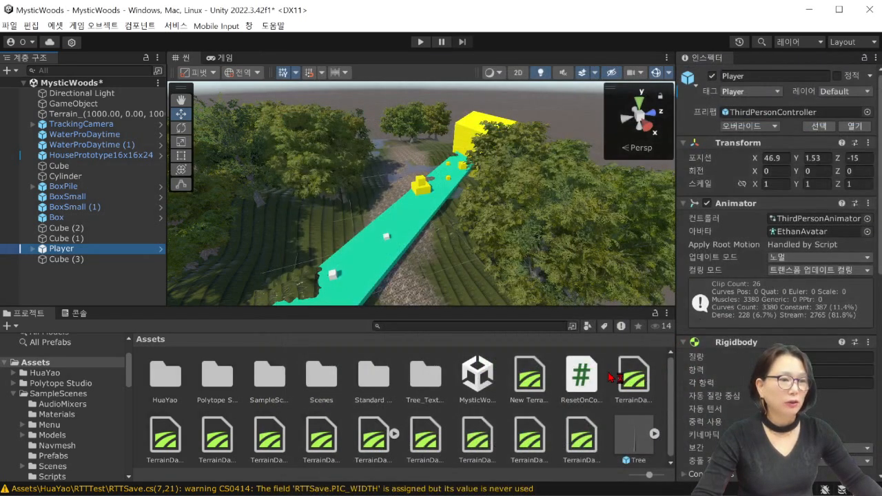
Step: Attach the ResetOnCollision script to Cube (3) and lower the cube to about Y 0.7
{"action": "left_click", "coordinate": [581, 379]}
{"action": "left_click_drag", "start_coordinate": [417, 321], "coordinate": [104, 262]}
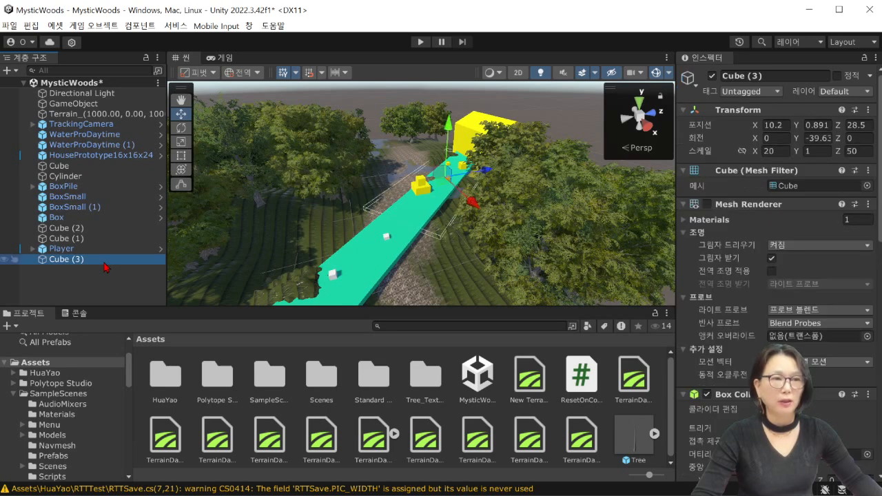
{"action": "double_click", "coordinate": [104, 262]}
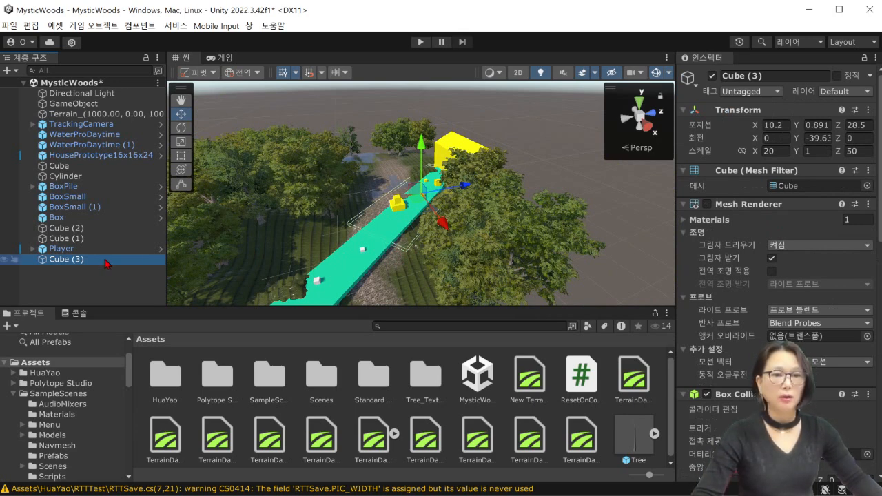
{"action": "left_click_drag", "start_coordinate": [421, 146], "coordinate": [421, 153]}
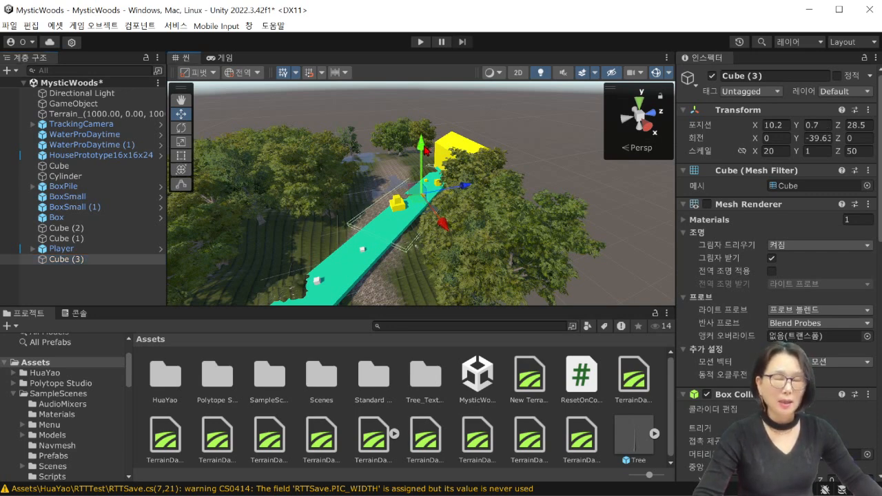
Step: Check the build settings for the scenes included in the build, and close them without changes
{"action": "left_click", "coordinate": [12, 26]}
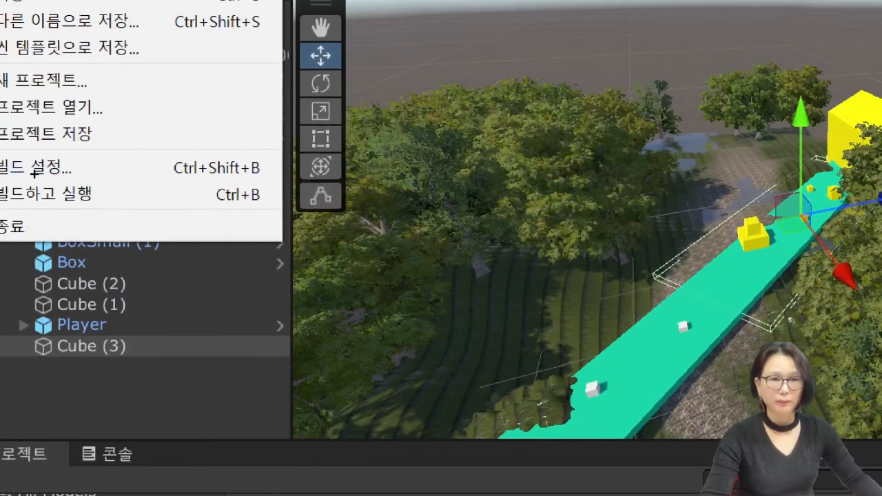
{"action": "mouse_move", "coordinate": [3, 171]}
{"action": "left_mouse_down"}
{"action": "mouse_move", "coordinate": [62, 181]}
{"action": "mouse_move", "coordinate": [53, 146]}
{"action": "mouse_move", "coordinate": [4, 184]}
{"action": "mouse_move", "coordinate": [10, 176]}
{"action": "left_mouse_up"}
{"action": "left_click", "coordinate": [10, 172]}
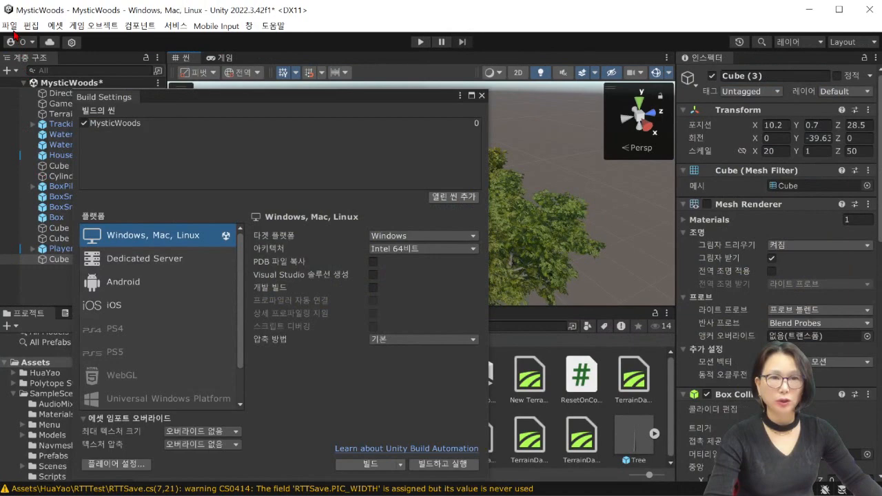
{"action": "left_click", "coordinate": [10, 25]}
{"action": "left_click", "coordinate": [38, 169]}
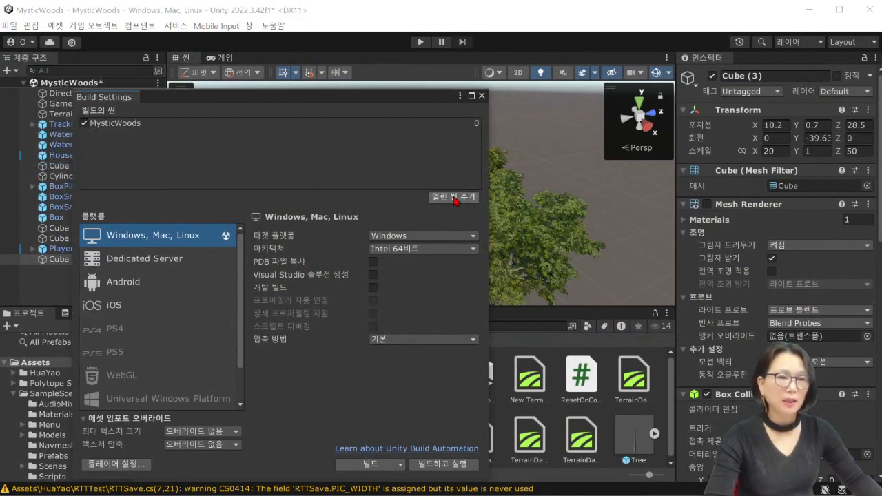
{"action": "left_click", "coordinate": [482, 96]}
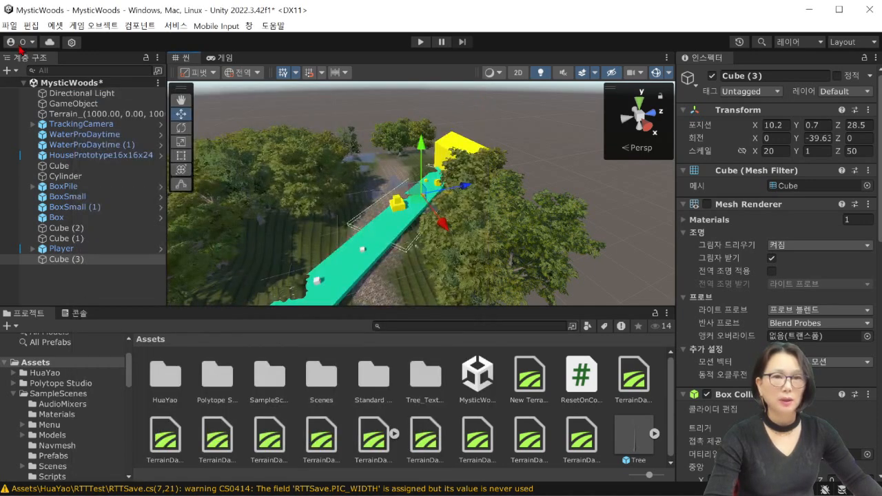
Step: Save the scene and add the open MysticWoods scene to the build's scene list
{"action": "left_click", "coordinate": [9, 26]}
{"action": "left_click", "coordinate": [30, 84]}
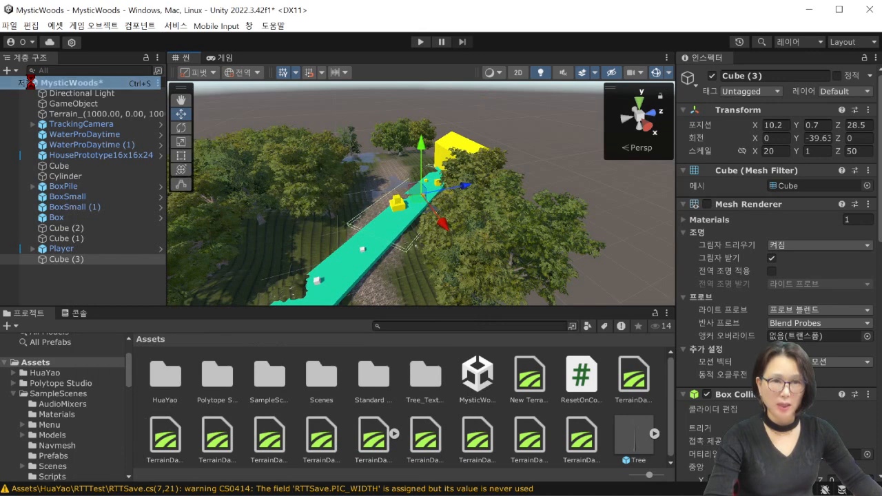
{"action": "left_click", "coordinate": [10, 26]}
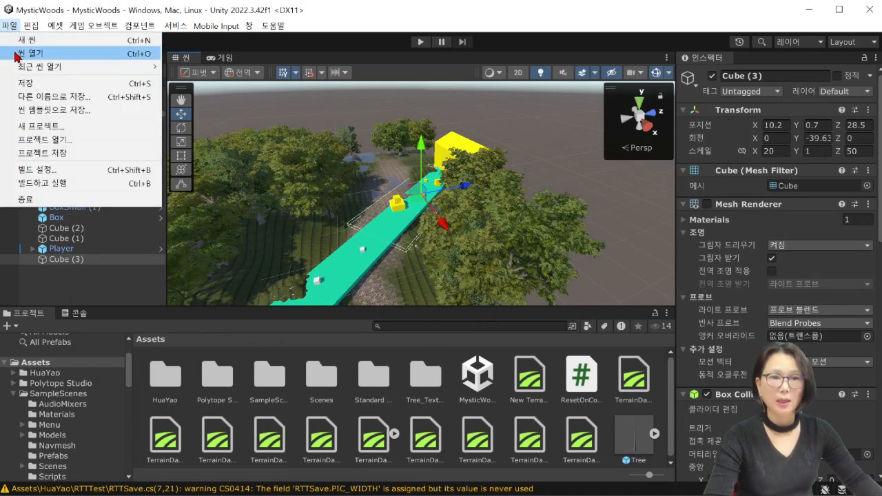
{"action": "left_click", "coordinate": [53, 177]}
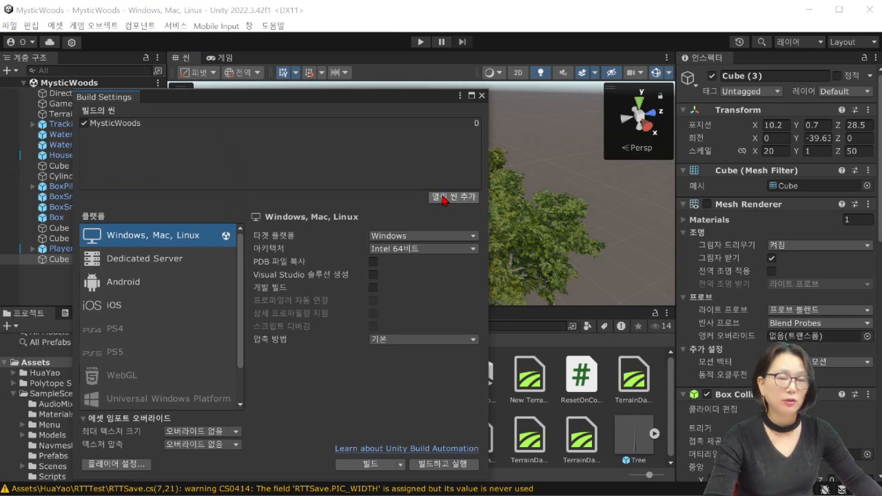
{"action": "left_click", "coordinate": [442, 196]}
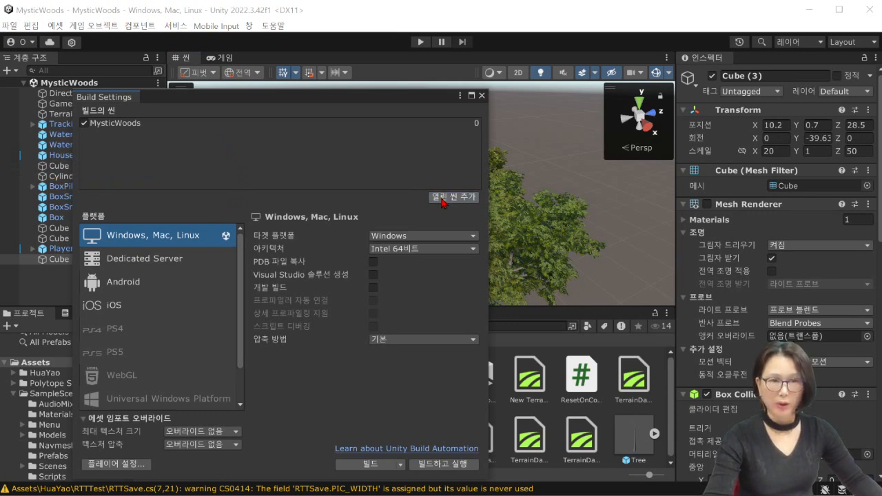
{"action": "left_click", "coordinate": [481, 96]}
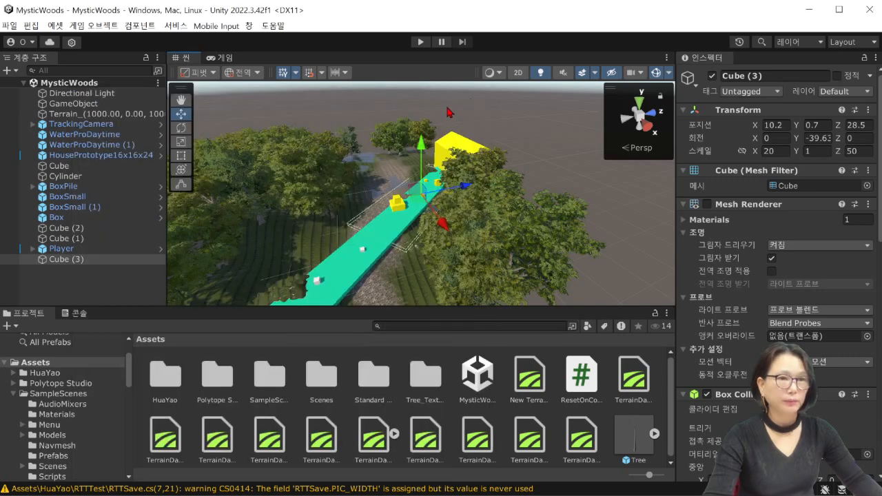
Step: Play the scene and steer the Player along the turquoise path, past the two white cubes, to test the course
{"action": "left_click", "coordinate": [94, 253]}
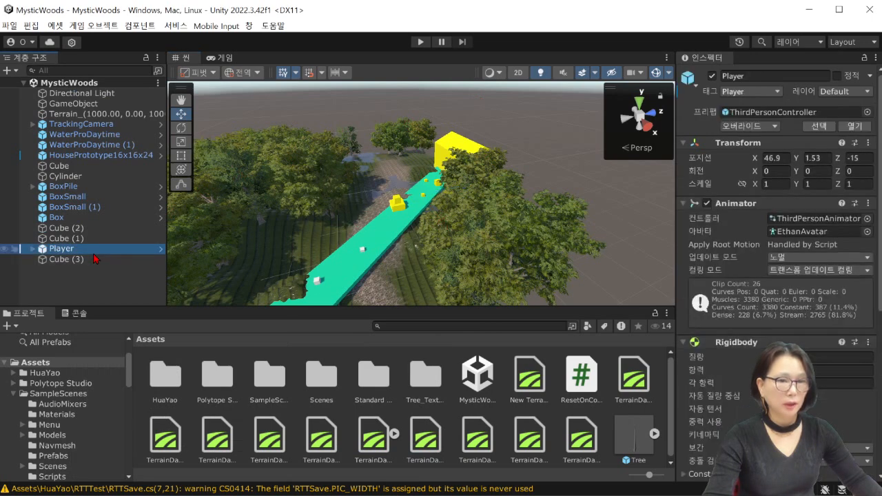
{"action": "left_click", "coordinate": [421, 42]}
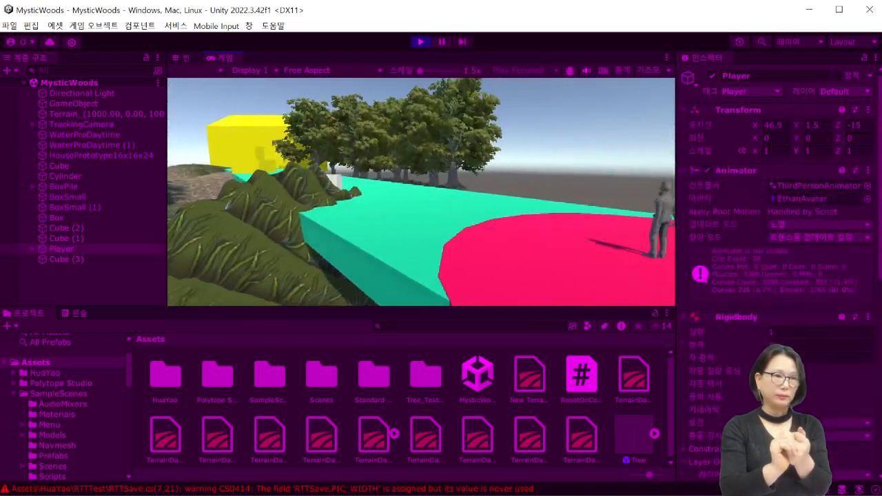
{"action": "key", "text": "Up"}
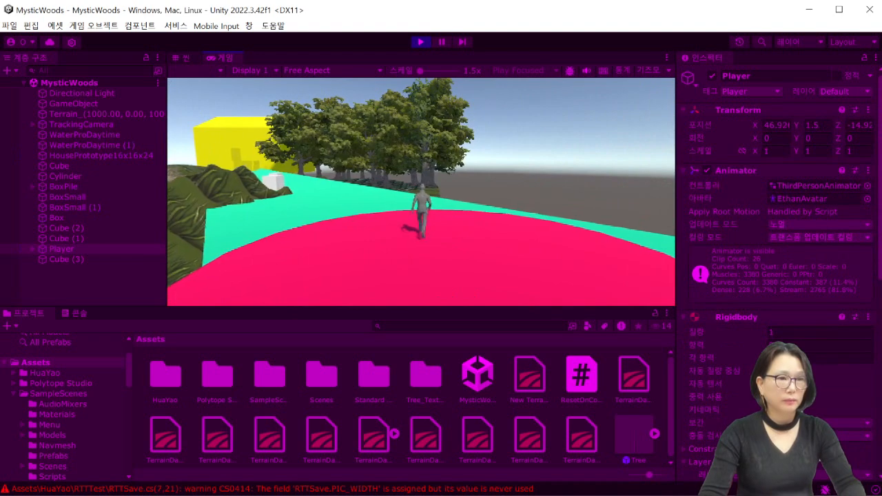
{"action": "key", "text": "Left"}
{"action": "key", "text": "Up"}
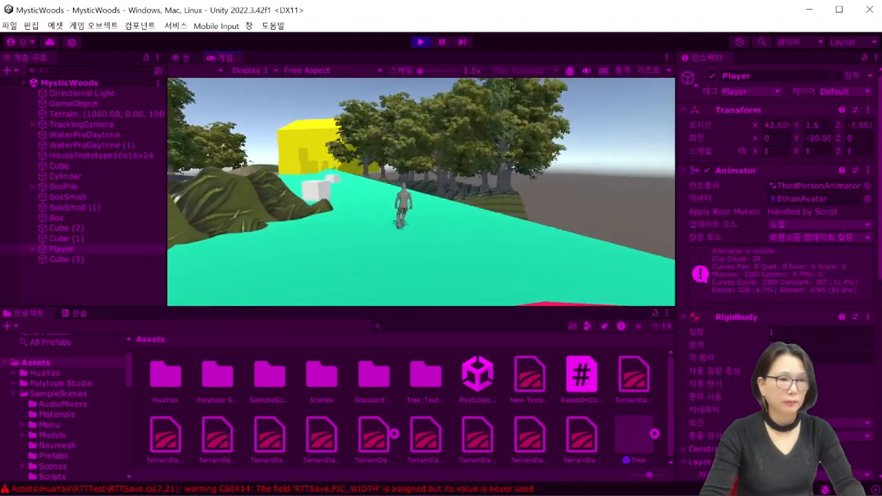
{"action": "key", "text": "Up"}
{"action": "key", "text": "Left"}
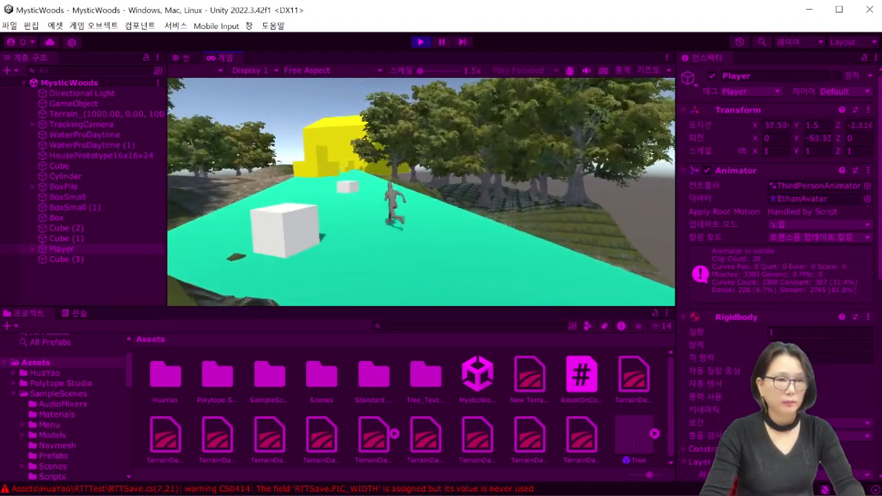
{"action": "key", "text": "Up"}
{"action": "key", "text": "Left"}
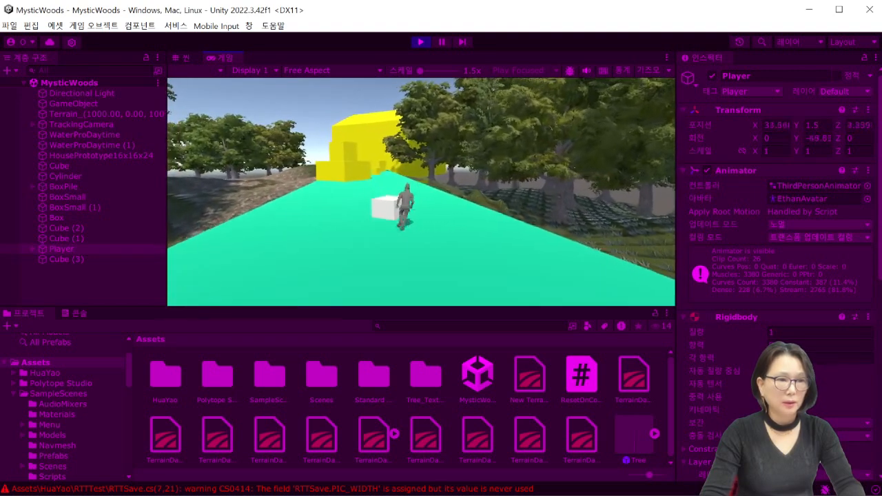
{"action": "key", "text": "Down"}
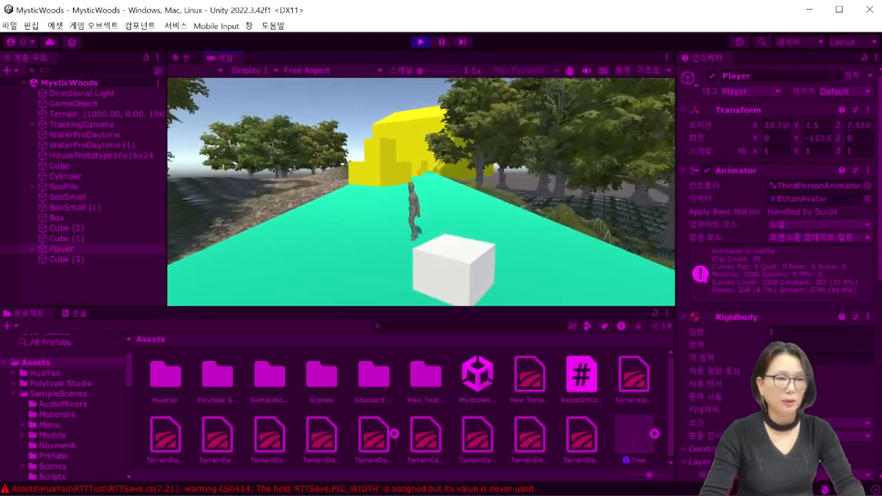
{"action": "key", "text": "Right"}
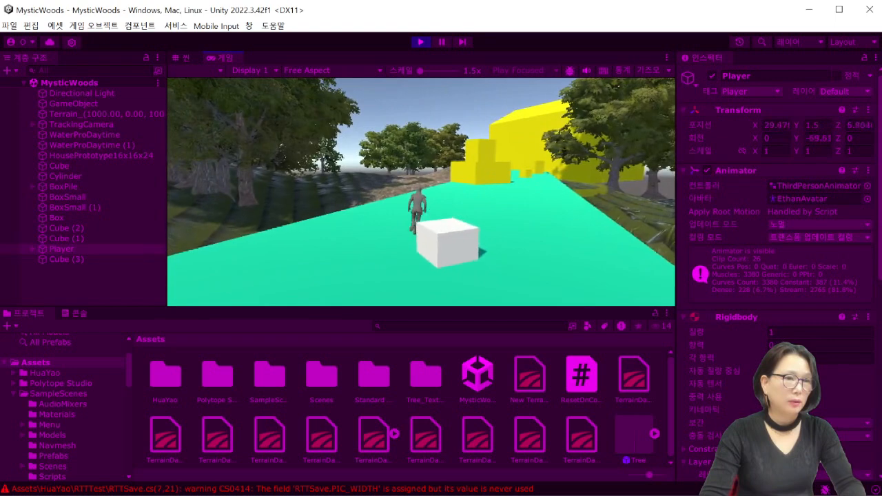
Step: Run the Player through the stacked yellow boxes and on toward the yellow house to test the collision reset
{"action": "key", "text": "Up"}
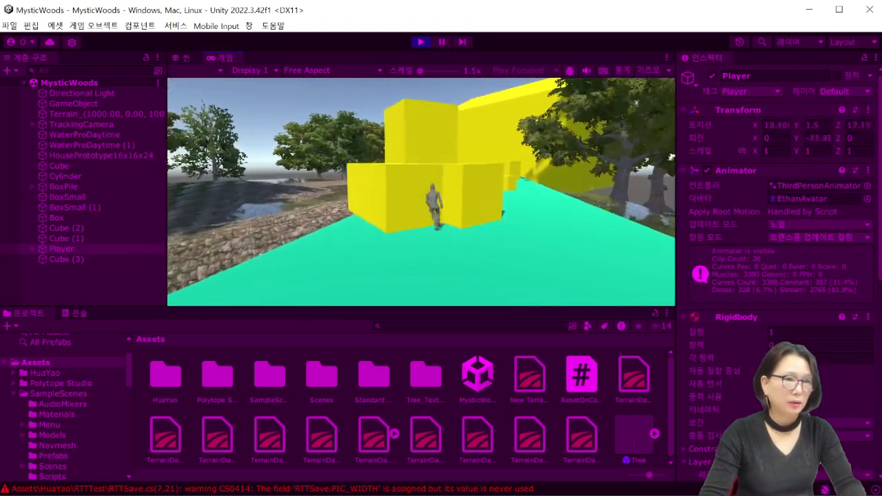
{"action": "key", "text": "Left"}
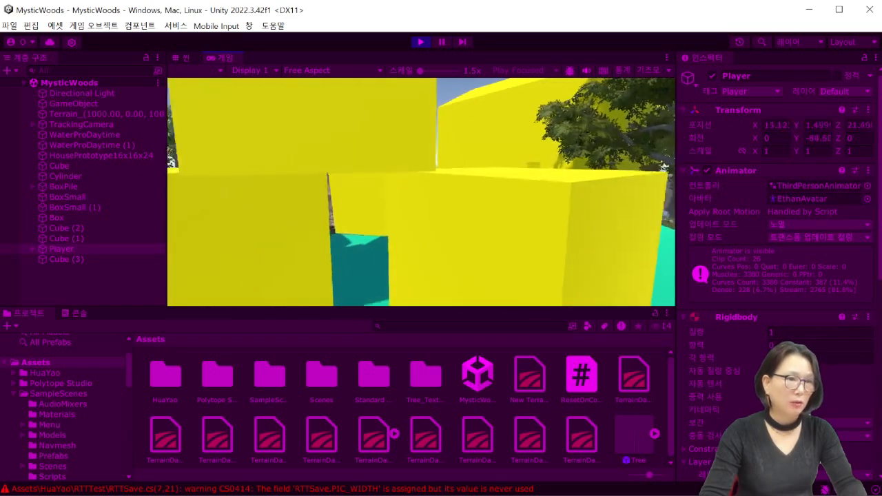
{"action": "key", "text": "Right"}
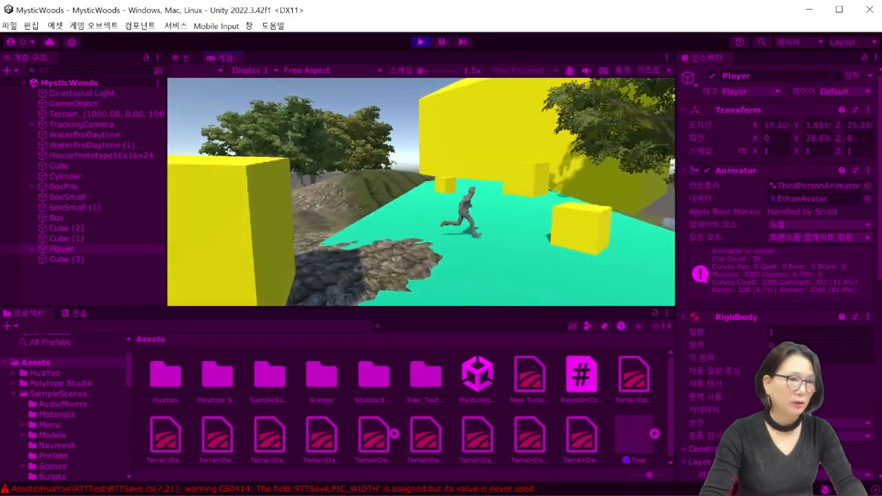
{"action": "key", "text": "Up"}
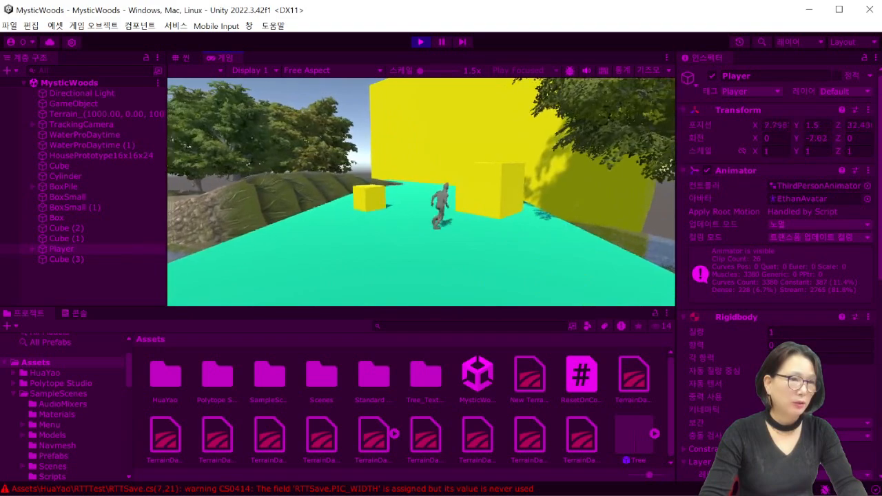
{"action": "key", "text": "Right"}
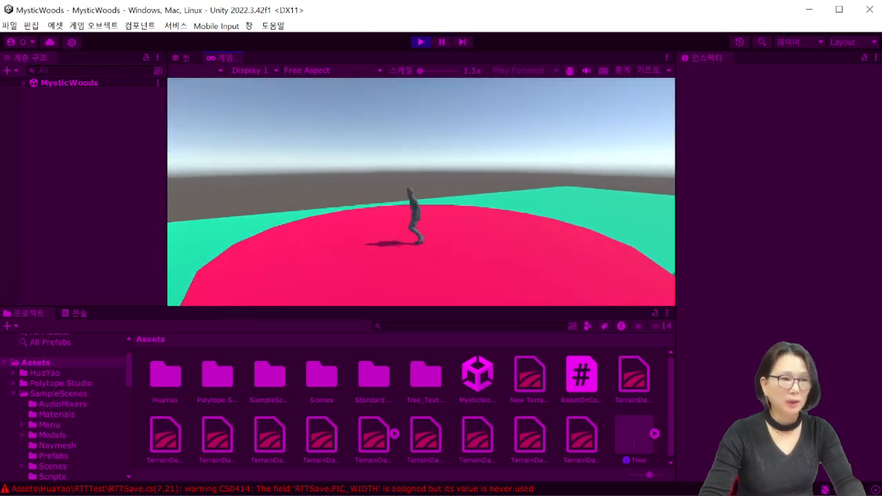
Step: Test running the Player off the path onto the grass from the start point, and end play mode
{"action": "key", "text": "Up"}
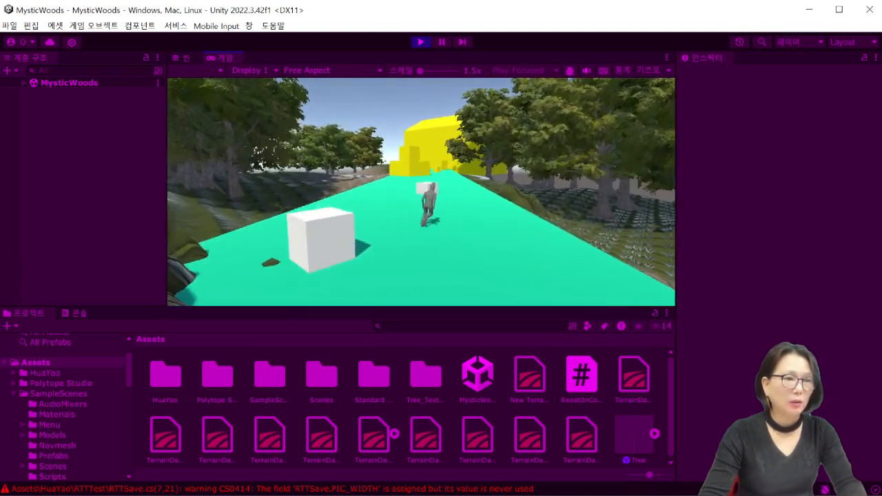
{"action": "key", "text": "Up"}
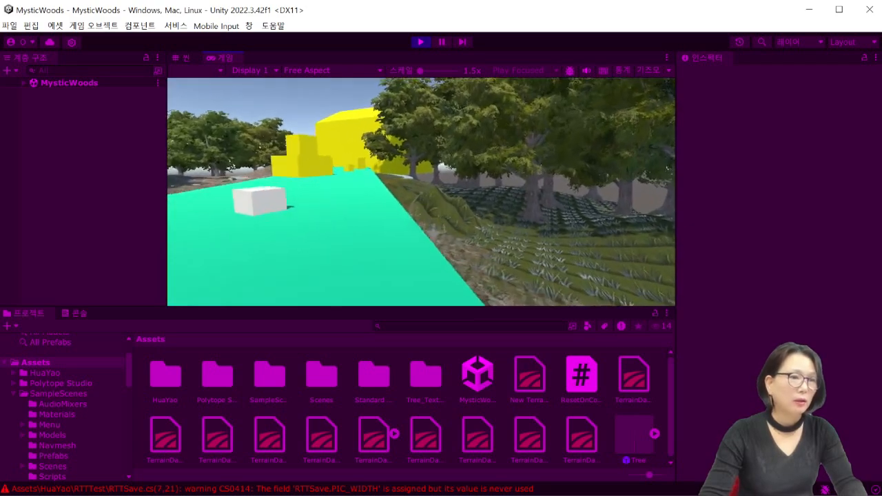
{"action": "key", "text": "Up"}
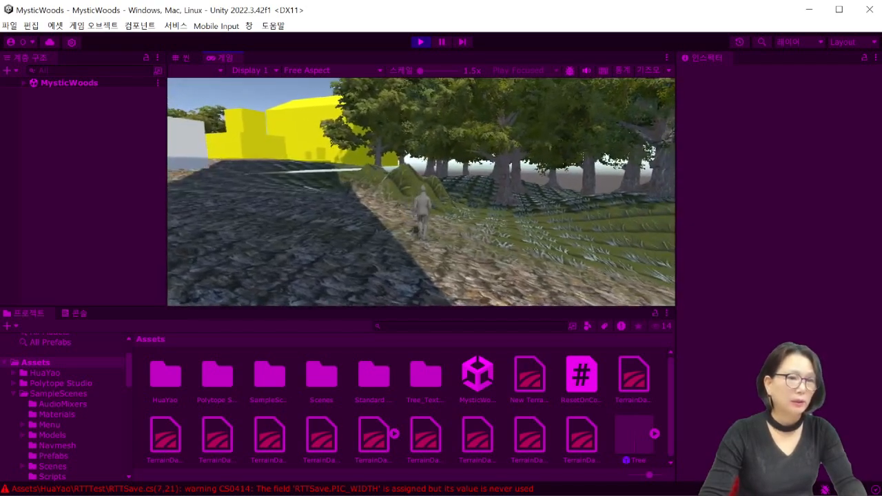
{"action": "key", "text": "Up"}
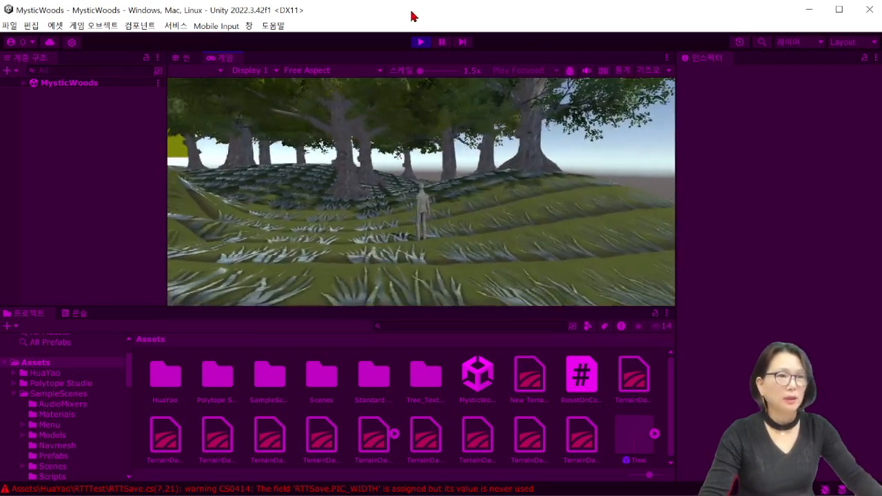
{"action": "left_click", "coordinate": [423, 44]}
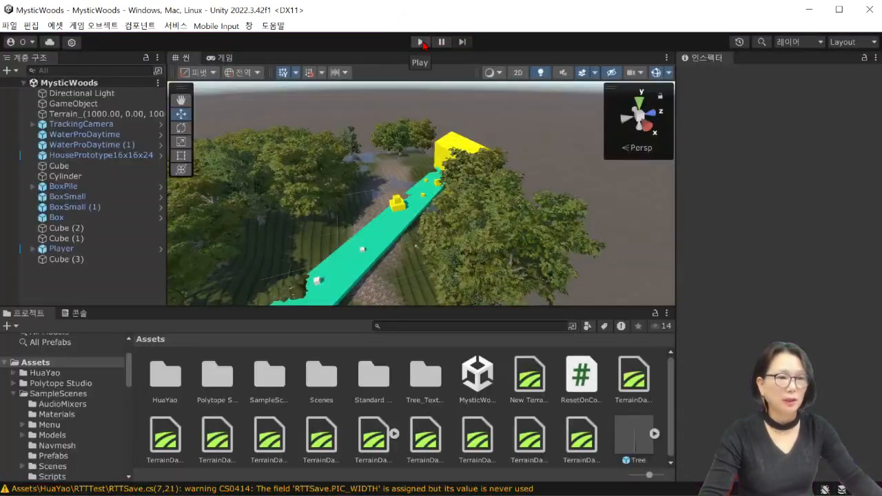
{"action": "left_click", "coordinate": [419, 43]}
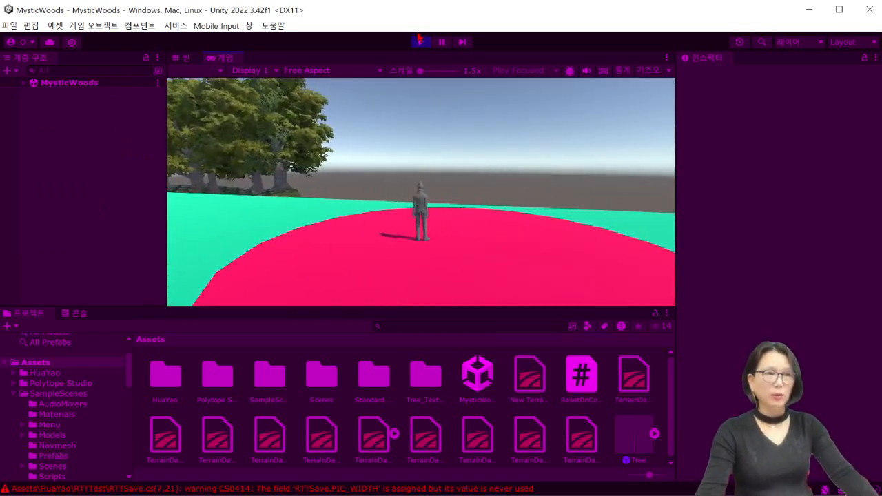
{"action": "left_click", "coordinate": [419, 40]}
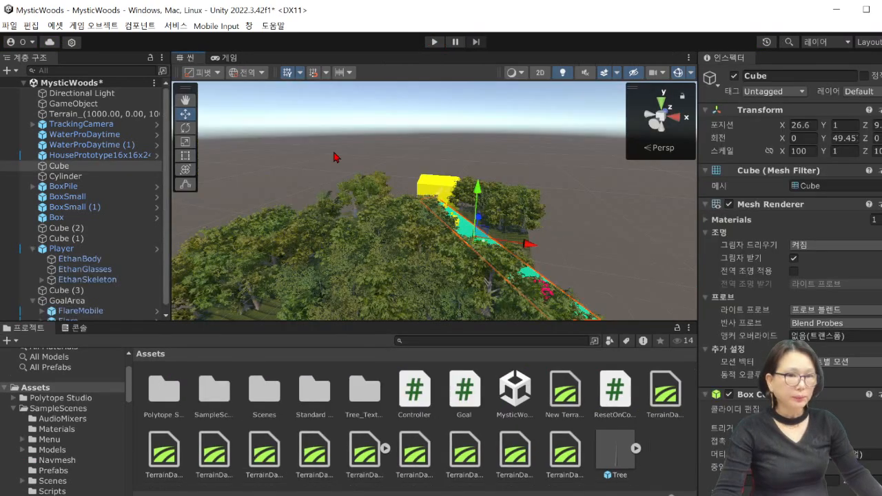
Step: Inspect the GoalArea object in front of the yellow house and delete it from the scene
{"action": "double_click", "coordinate": [84, 302]}
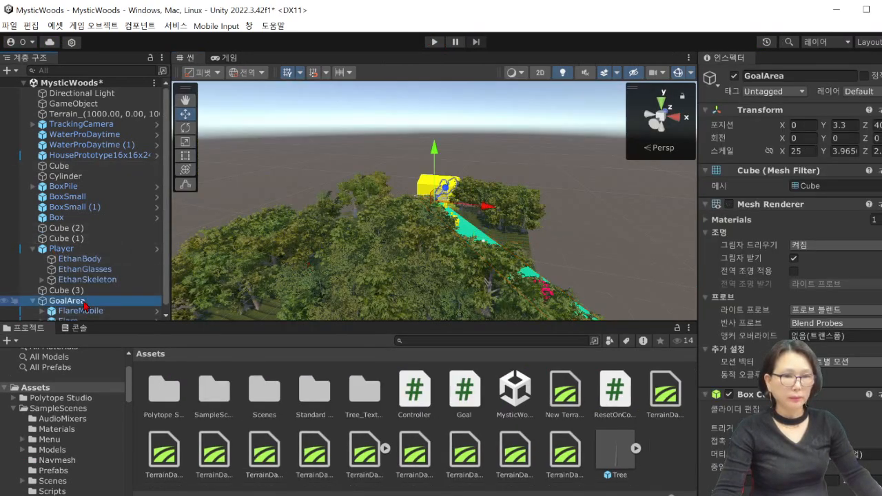
{"action": "left_click", "coordinate": [355, 193]}
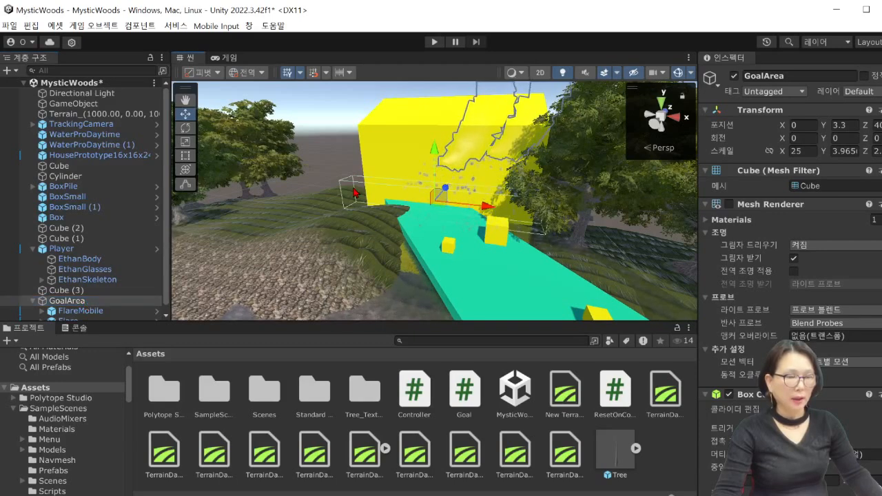
{"action": "left_click", "coordinate": [84, 302]}
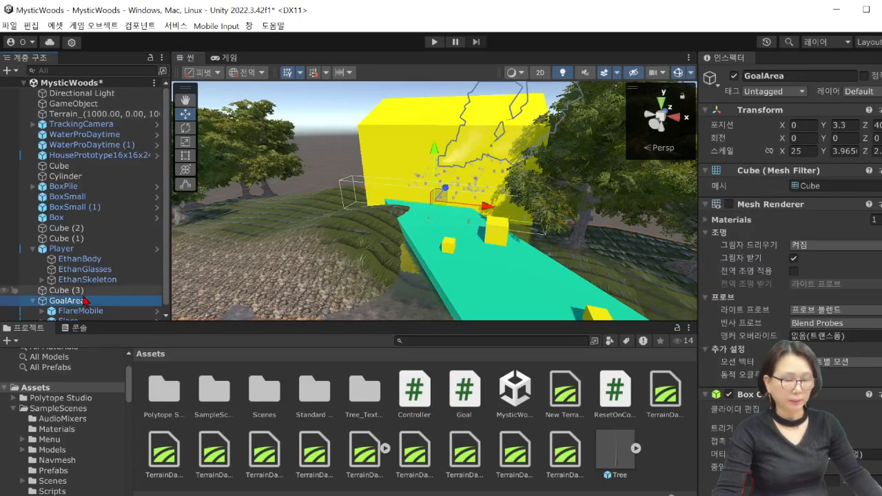
{"action": "key", "text": "Delete"}
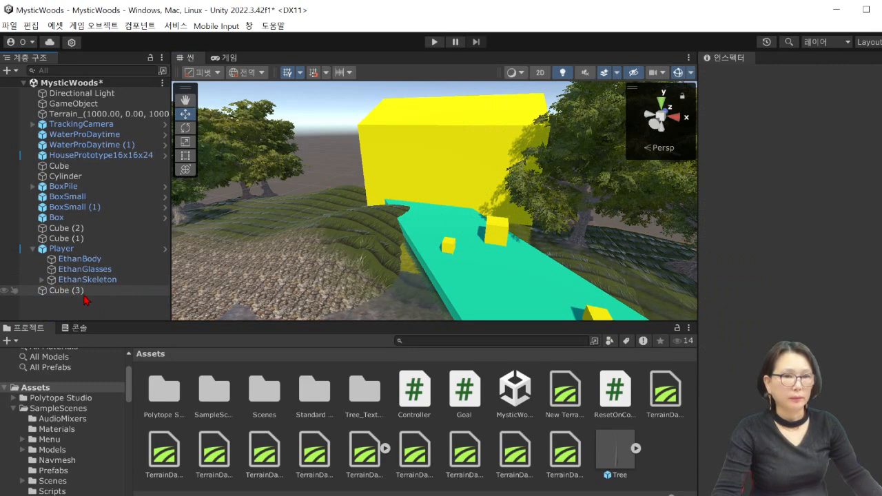
Step: Create a new 3D cylinder at the end of the path in front of the yellow house
{"action": "right_click", "coordinate": [87, 306]}
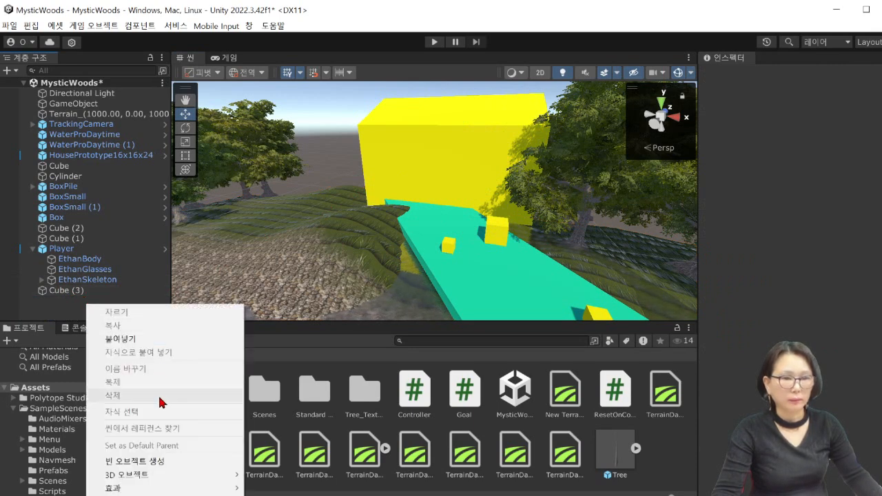
{"action": "mouse_move", "coordinate": [156, 481]}
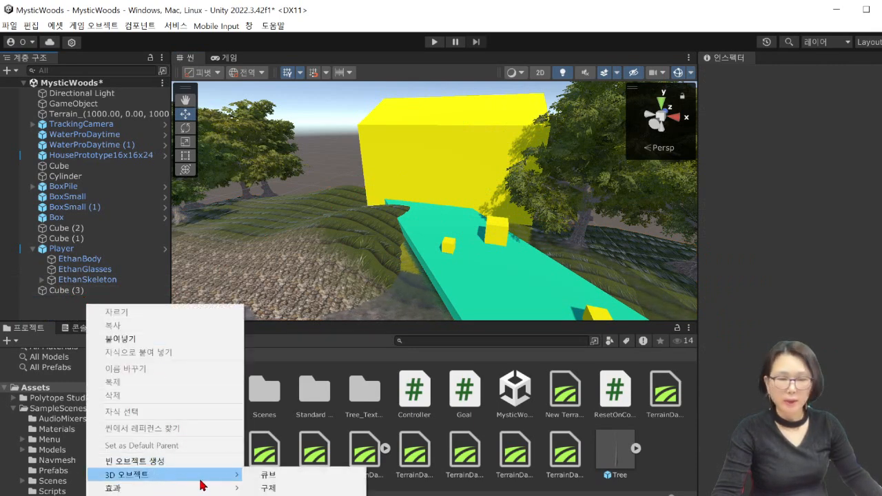
{"action": "left_click", "coordinate": [283, 488]}
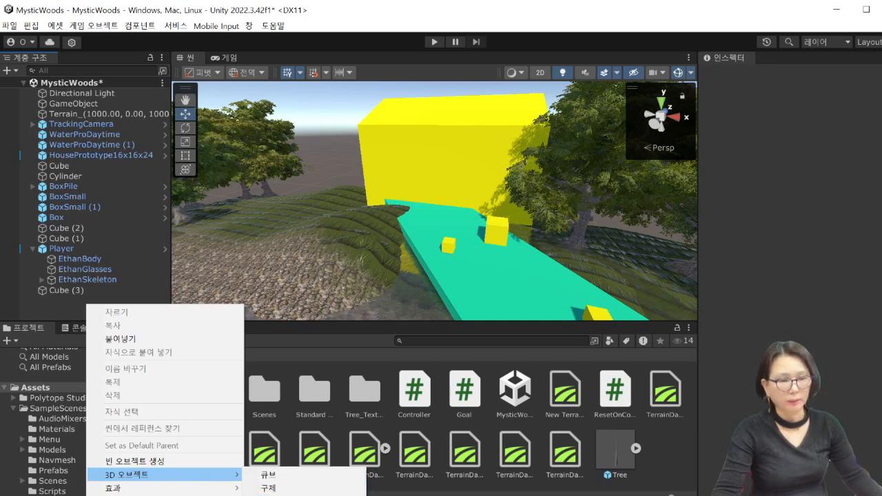
{"action": "left_click", "coordinate": [281, 495]}
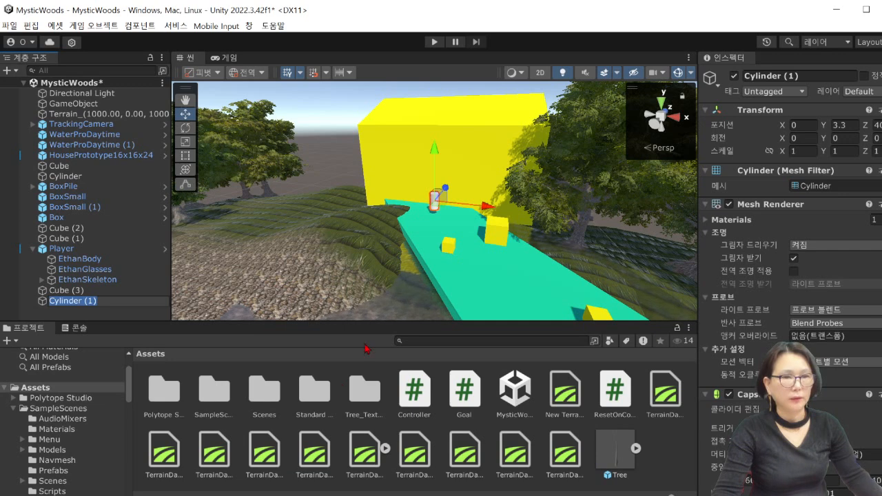
Step: Scale the new cylinder to X 3, Y 0.1, Z 3 and lower it onto the path at about Y 1.82
{"action": "left_click", "coordinate": [801, 150]}
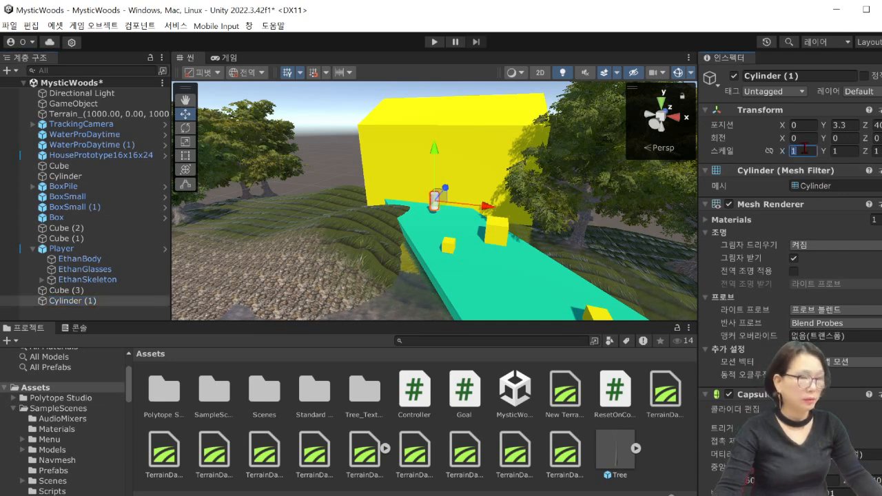
{"action": "type", "text": "3"}
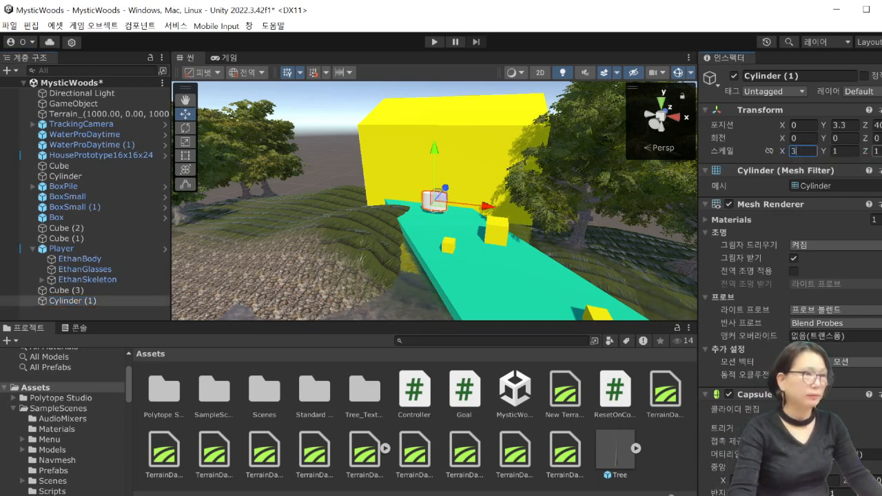
{"action": "type", "text": "3"}
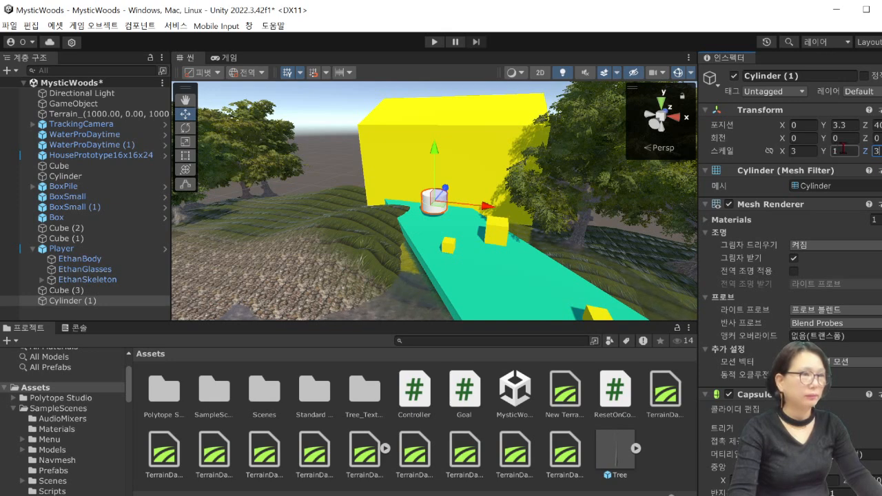
{"action": "type", "text": "0.1"}
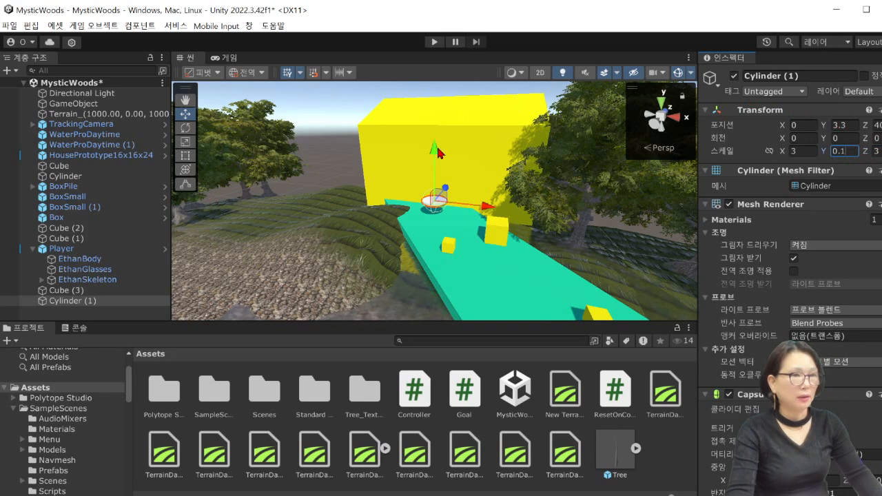
{"action": "left_click_drag", "start_coordinate": [438, 153], "coordinate": [445, 166]}
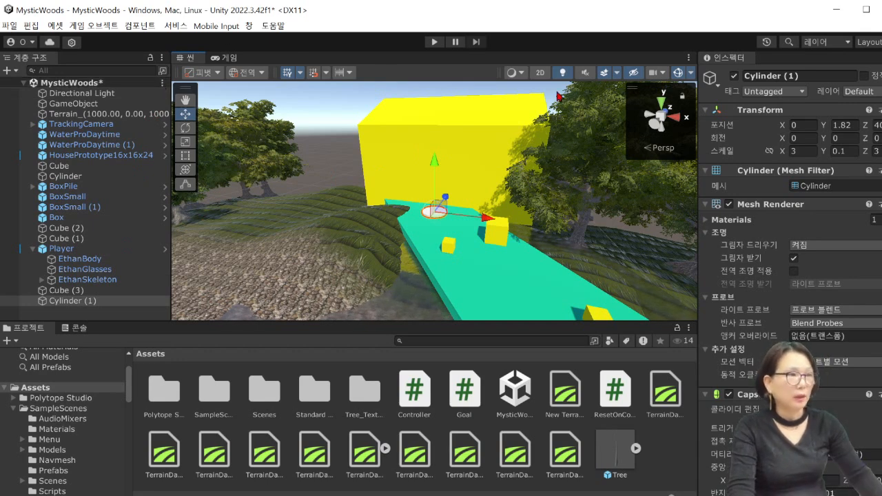
Step: Rename the new cylinder at the end of the path as GoalArea
{"action": "left_click", "coordinate": [807, 75]}
{"action": "left_click_drag", "start_coordinate": [807, 74], "coordinate": [663, 60]}
{"action": "type", "text": "ㅎ"}
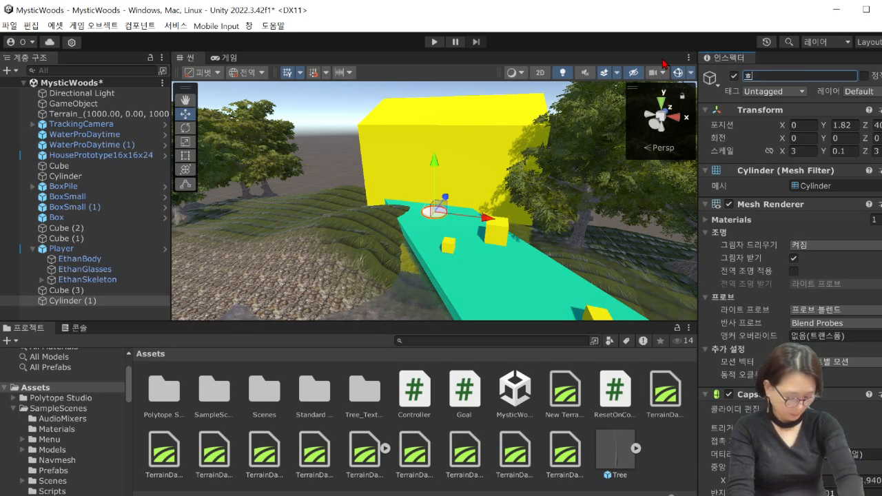
{"action": "type", "text": "ㅐ미 ㅃㄱ드"}
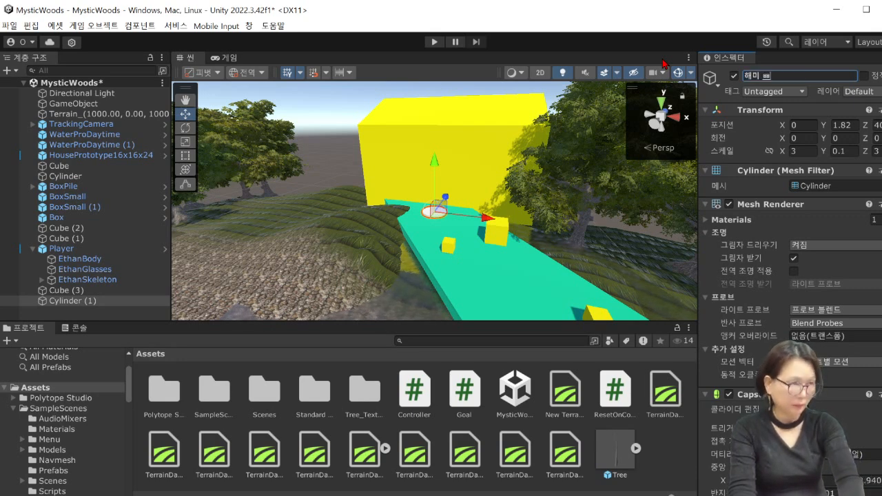
{"action": "type", "text": "ㅁ"}
{"action": "key", "text": "BackSpace"}
{"action": "key", "text": "BackSpace"}
{"action": "key", "text": "BackSpace"}
{"action": "key", "text": "BackSpace"}
{"action": "key", "text": "BackSpace"}
{"action": "key", "text": "BackSpace"}
{"action": "key", "text": "BackSpace"}
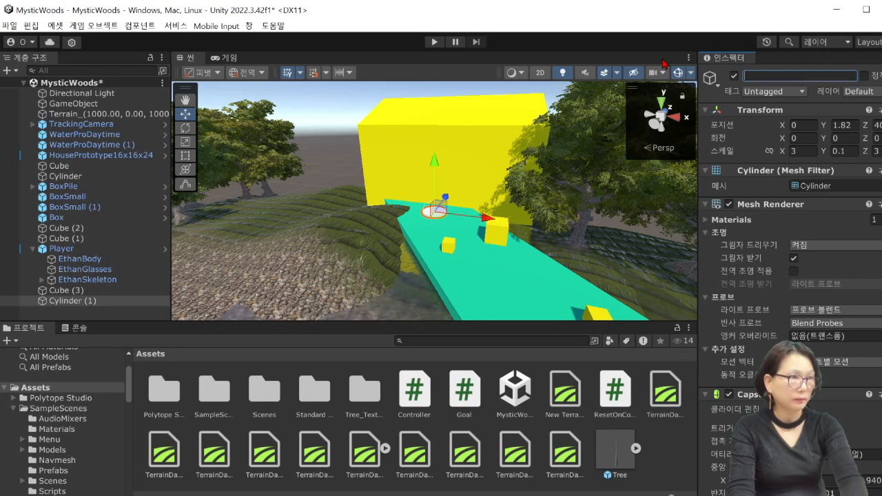
{"action": "type", "text": "GoalQrea"}
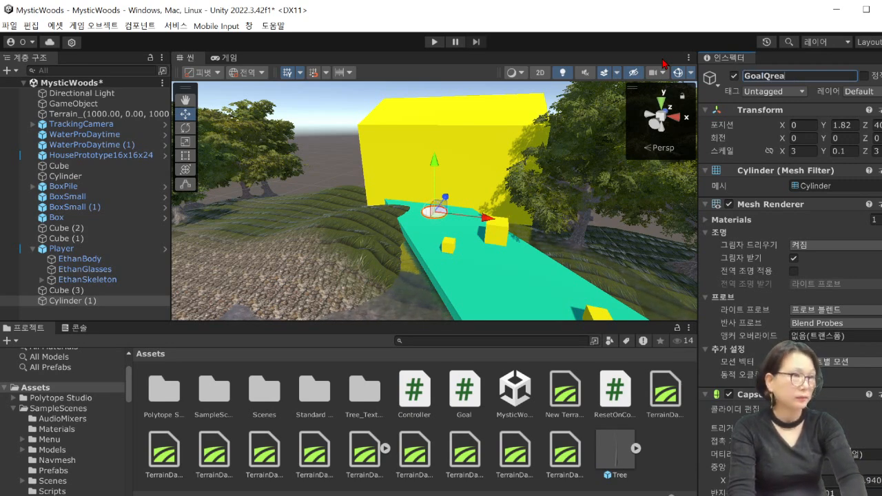
{"action": "left_click", "coordinate": [772, 76]}
{"action": "key", "text": "BackSpace"}
{"action": "type", "text": "A"}
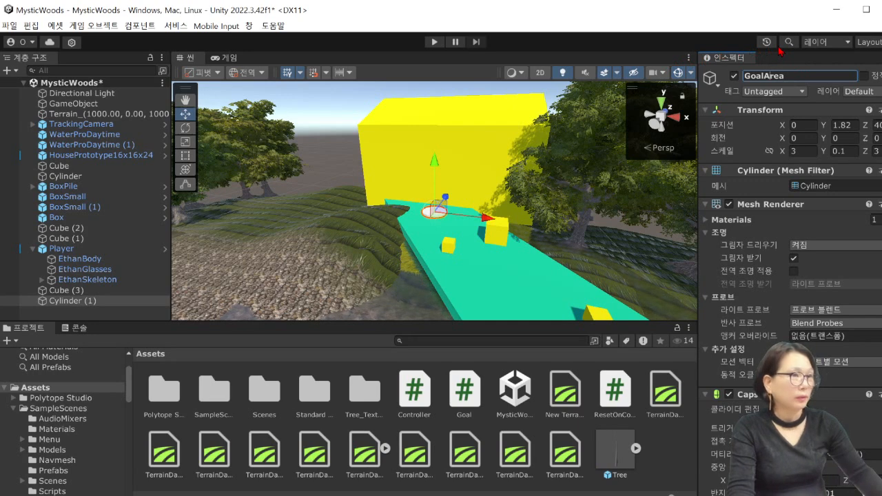
{"action": "left_click", "coordinate": [136, 305]}
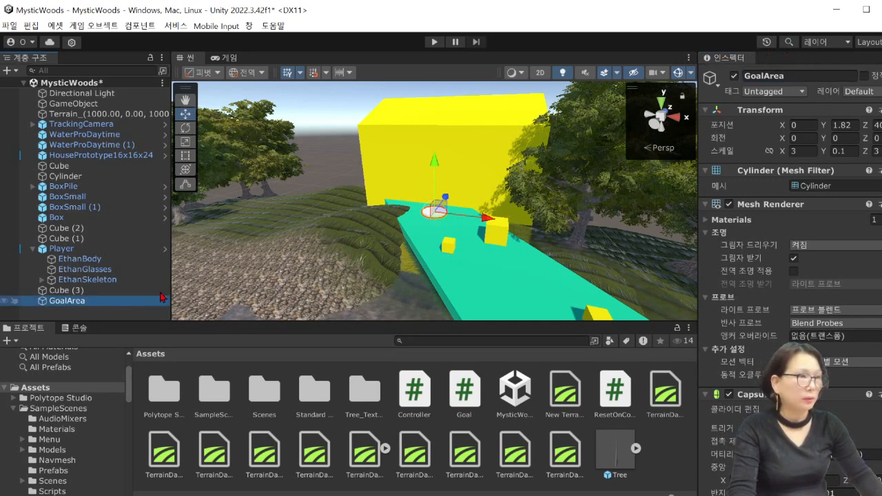
Step: Add a new tag named Goal to the project's tag list
{"action": "left_click", "coordinate": [796, 91]}
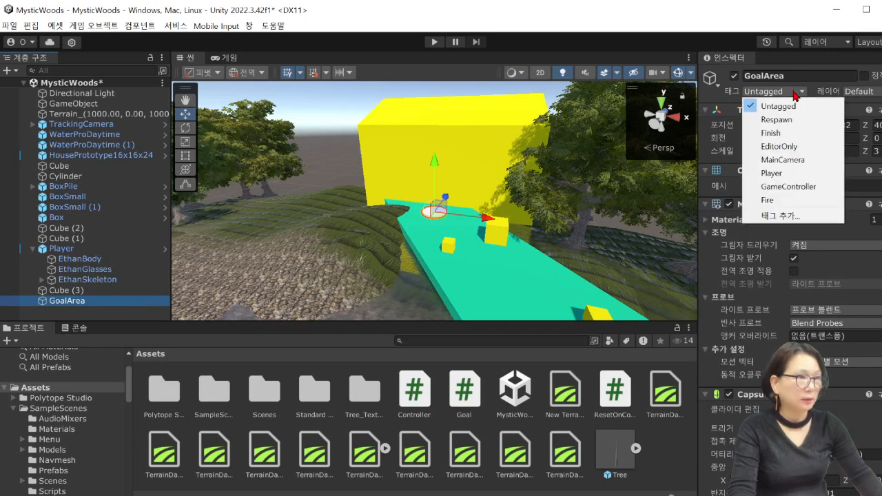
{"action": "left_click", "coordinate": [786, 219]}
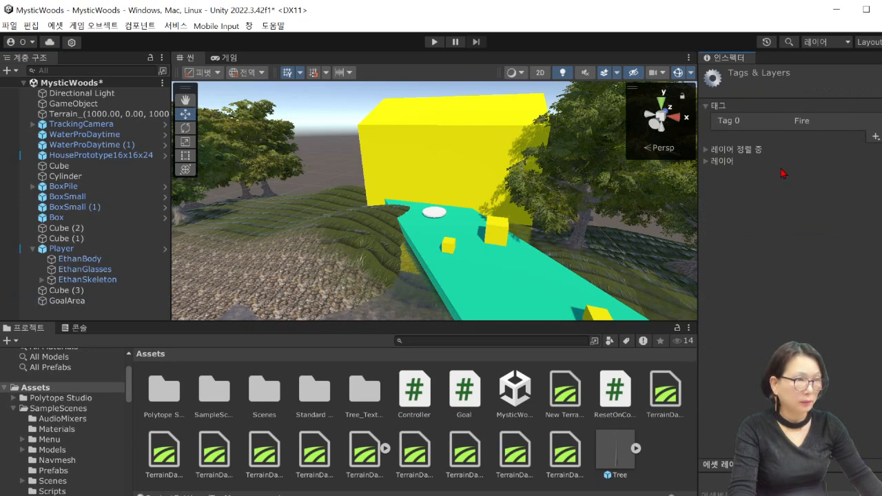
{"action": "left_click", "coordinate": [876, 137]}
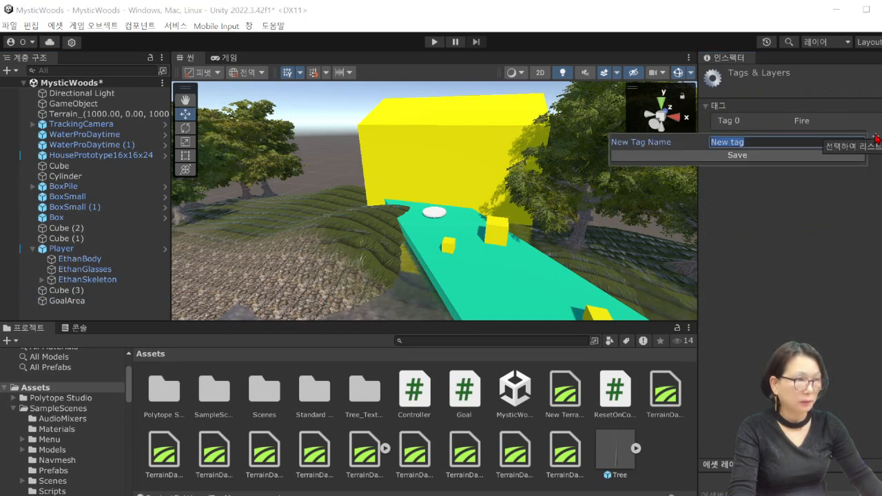
{"action": "type", "text": "G"}
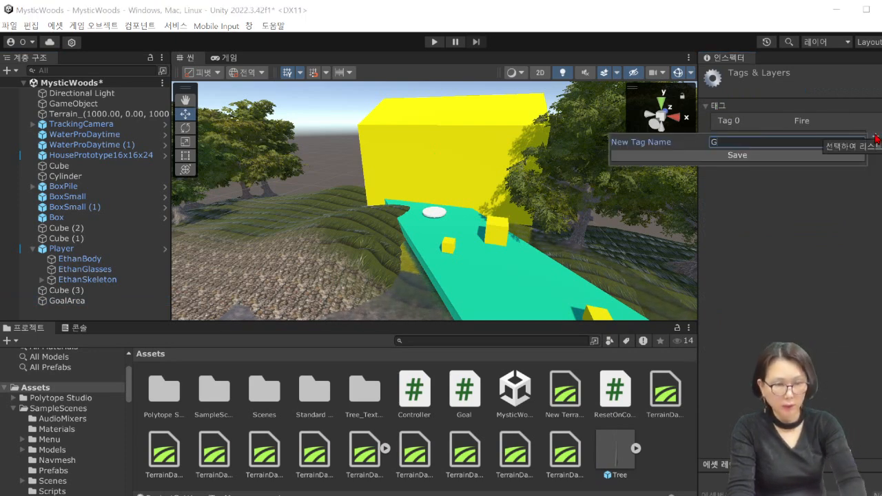
{"action": "type", "text": "oal"}
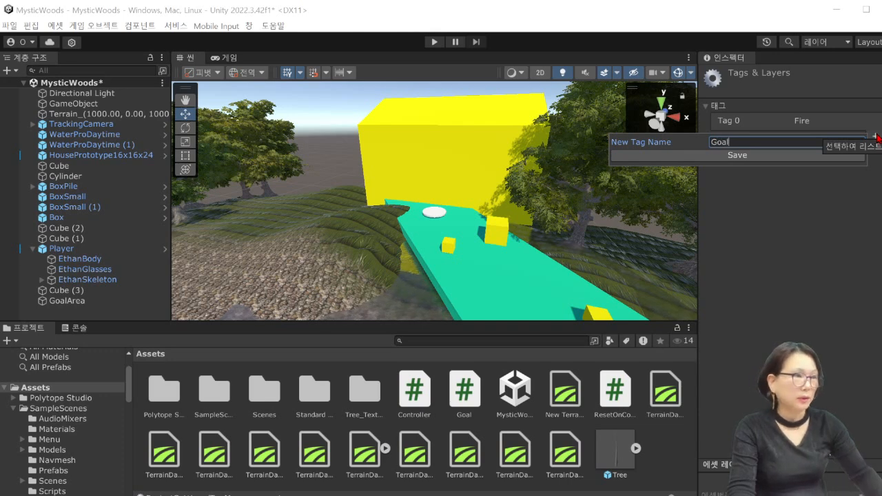
{"action": "left_click", "coordinate": [757, 157]}
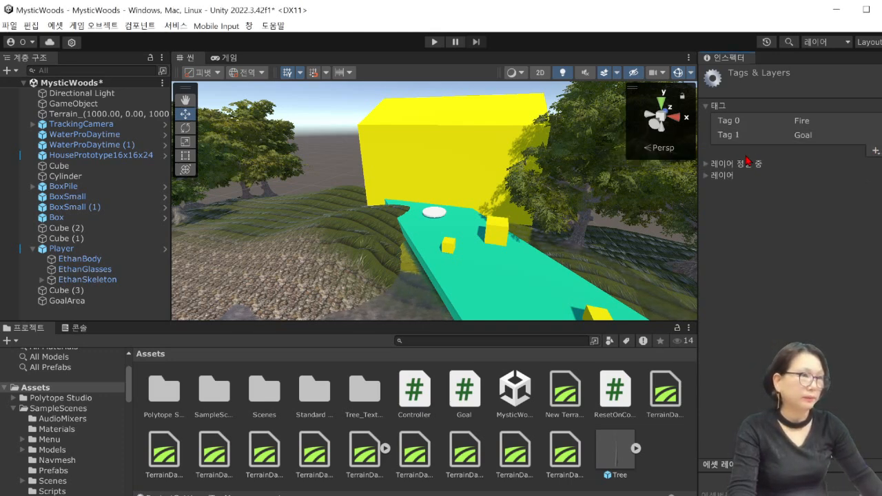
{"action": "left_click", "coordinate": [815, 136]}
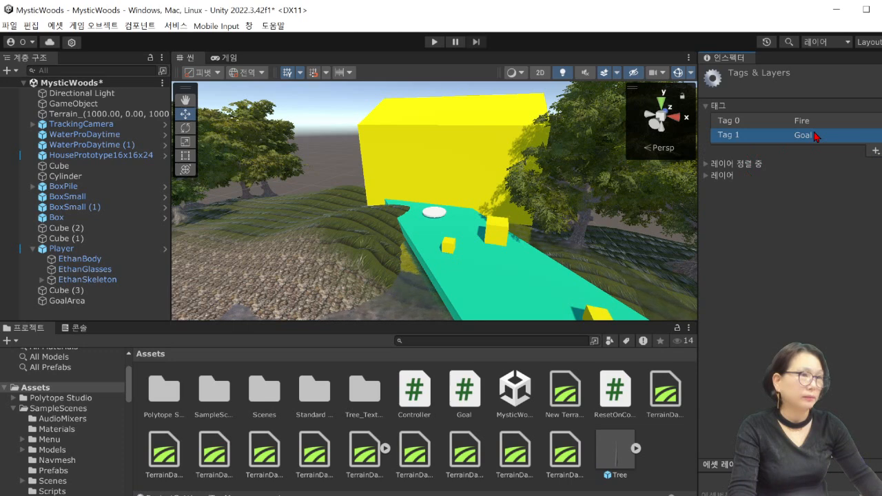
{"action": "left_click", "coordinate": [736, 164]}
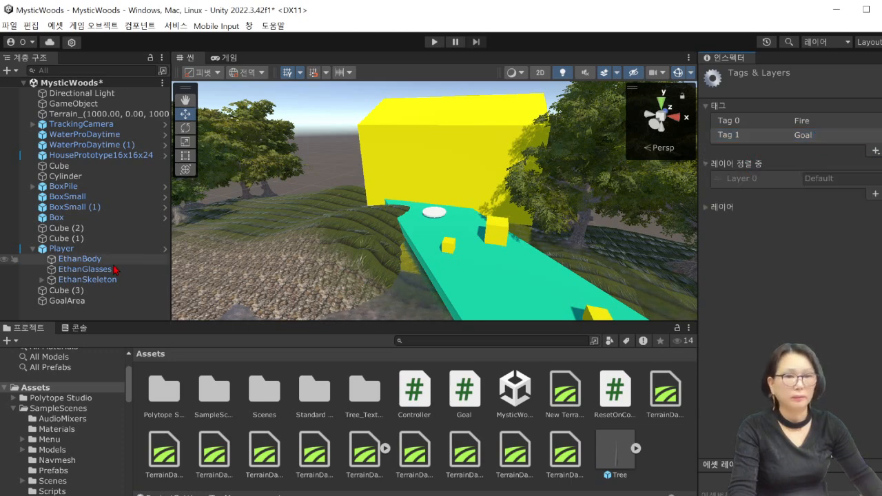
Step: Assign the Goal tag to the GoalArea object
{"action": "left_click", "coordinate": [143, 301]}
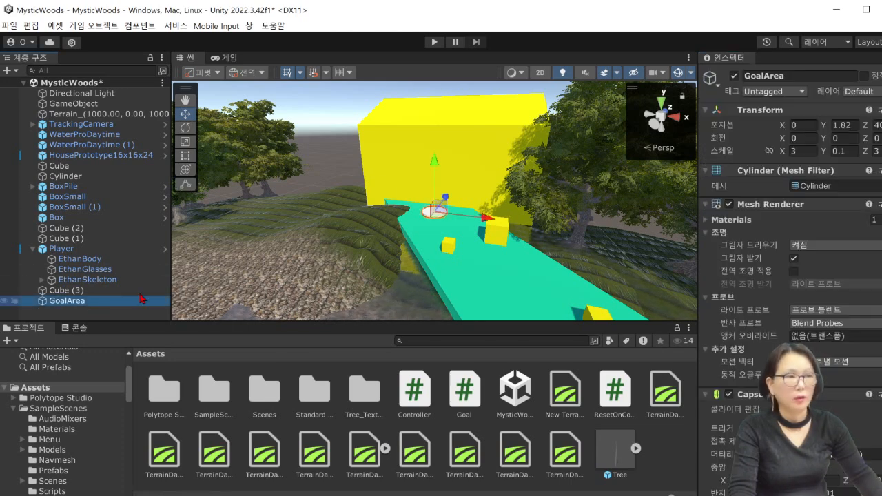
{"action": "left_click", "coordinate": [781, 92]}
{"action": "left_click", "coordinate": [769, 216]}
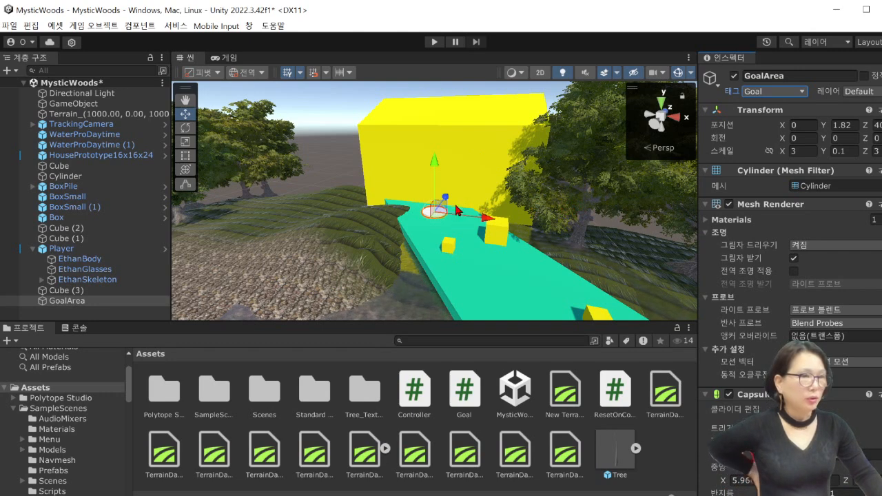
Step: Move GoalArea slightly closer to the yellow house along Z and disable its Mesh Renderer
{"action": "left_click_drag", "start_coordinate": [445, 199], "coordinate": [450, 196]}
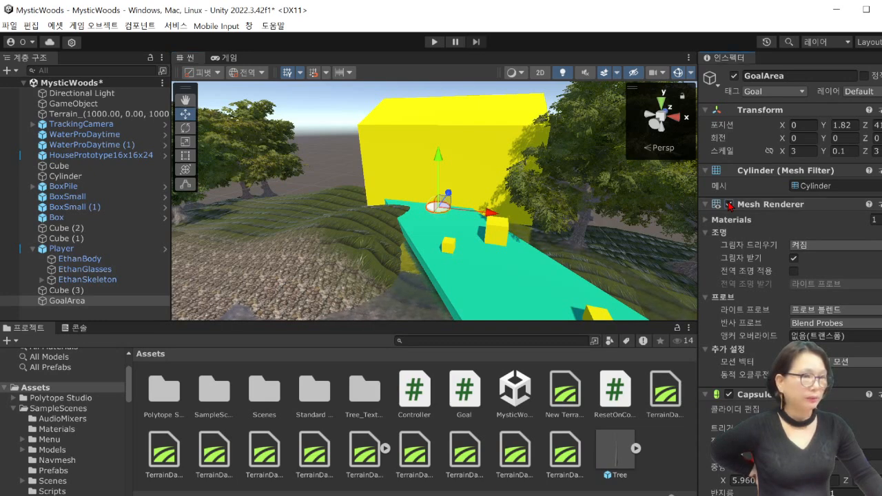
{"action": "left_click", "coordinate": [729, 205]}
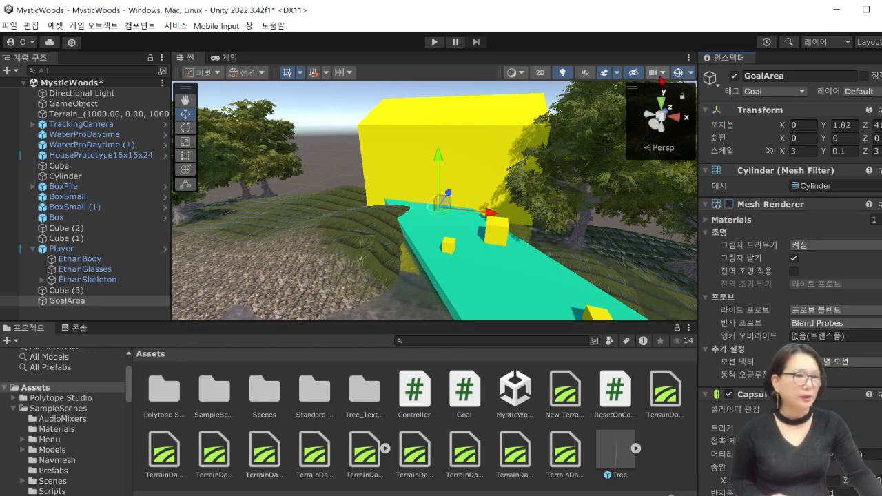
Step: Open the Goal script and examine the static goal variable's declaration and its initialisation in Start
{"action": "double_click", "coordinate": [465, 391]}
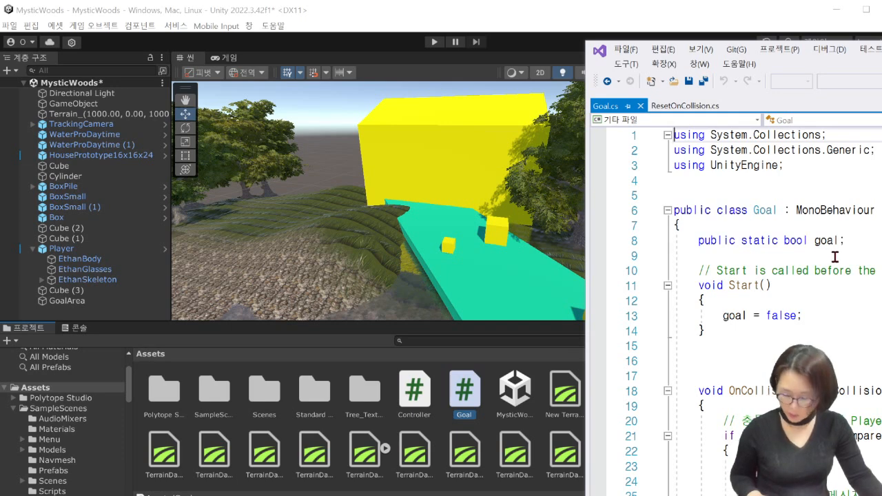
{"action": "left_click_drag", "start_coordinate": [868, 242], "coordinate": [698, 248]}
{"action": "left_click", "coordinate": [699, 246]}
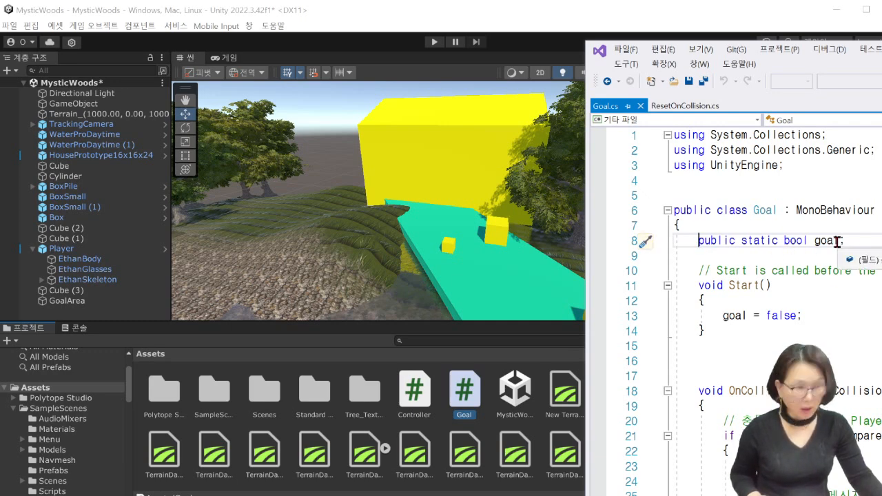
{"action": "left_click_drag", "start_coordinate": [722, 316], "coordinate": [845, 318]}
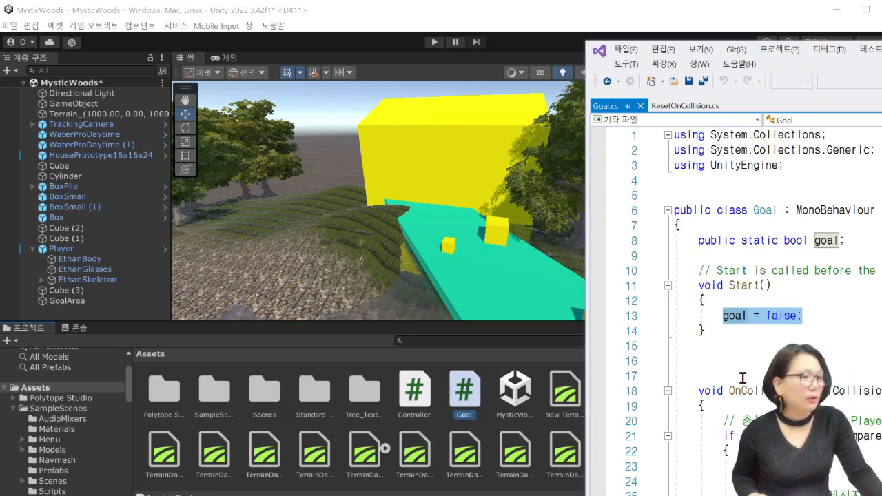
Step: Copy the OnCollisionEnter method from Goal.cs, switch to ChatGPT, paste it and send it with the request "두개의 차이점을 비교해줘"
{"action": "left_click", "coordinate": [693, 392]}
{"action": "left_click_drag", "start_coordinate": [693, 391], "coordinate": [690, 495]}
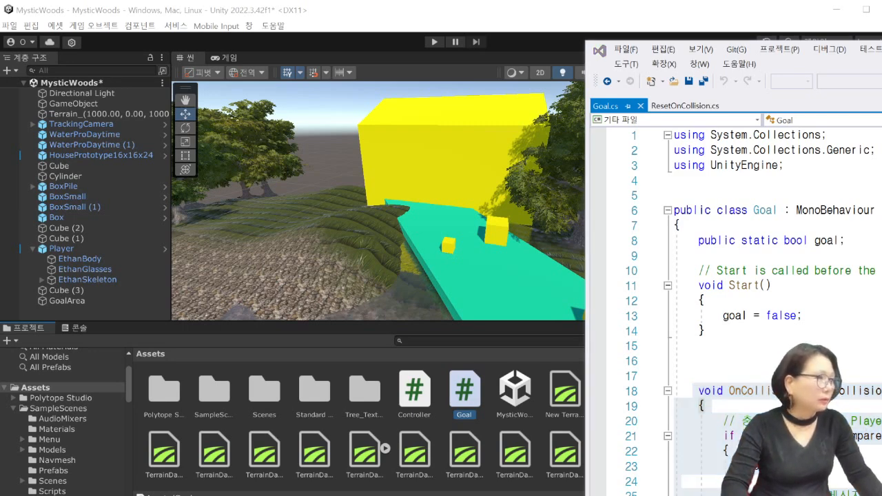
{"action": "left_click_drag", "start_coordinate": [881, 14], "coordinate": [603, 17]}
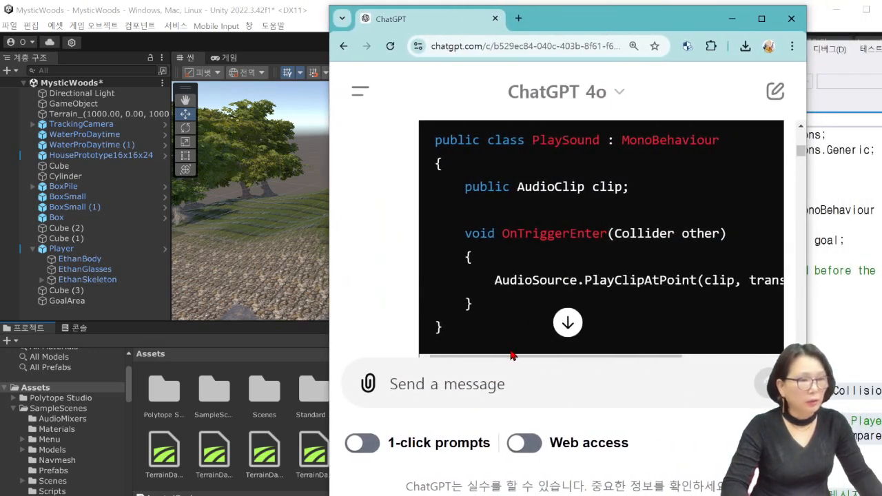
{"action": "key", "text": "ctrl+v"}
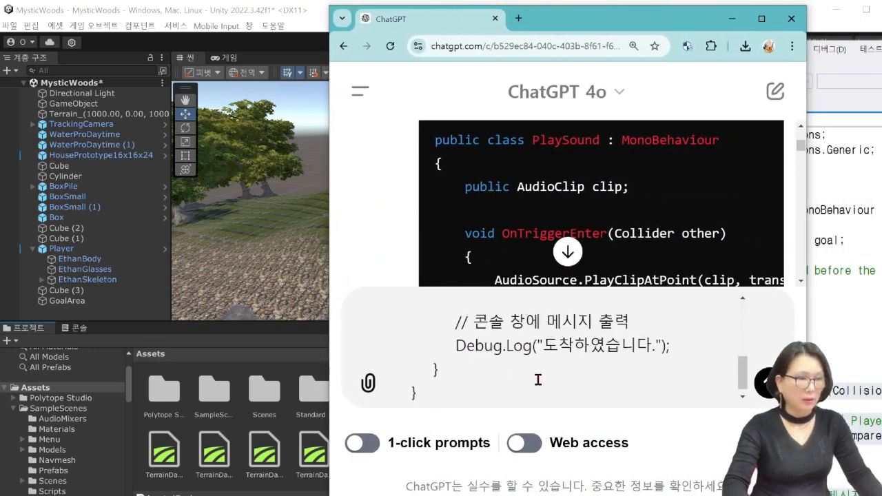
{"action": "key", "text": "Return"}
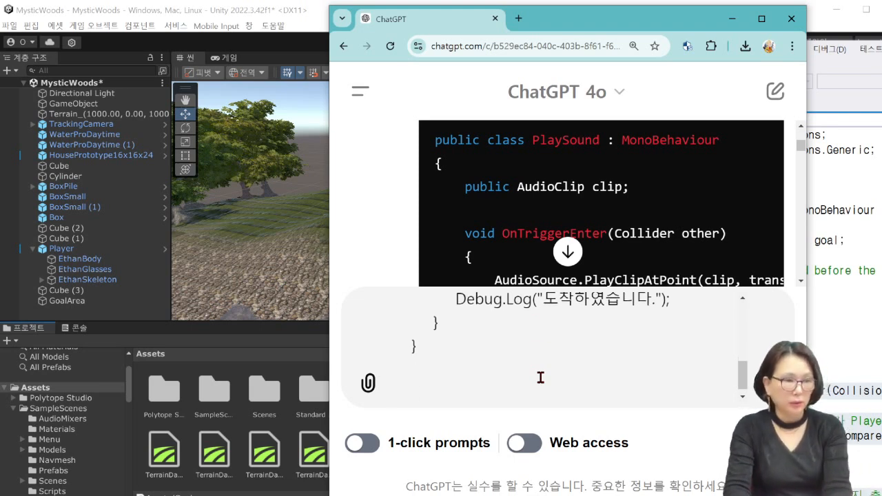
{"action": "type", "text": "둑개의 차잇"}
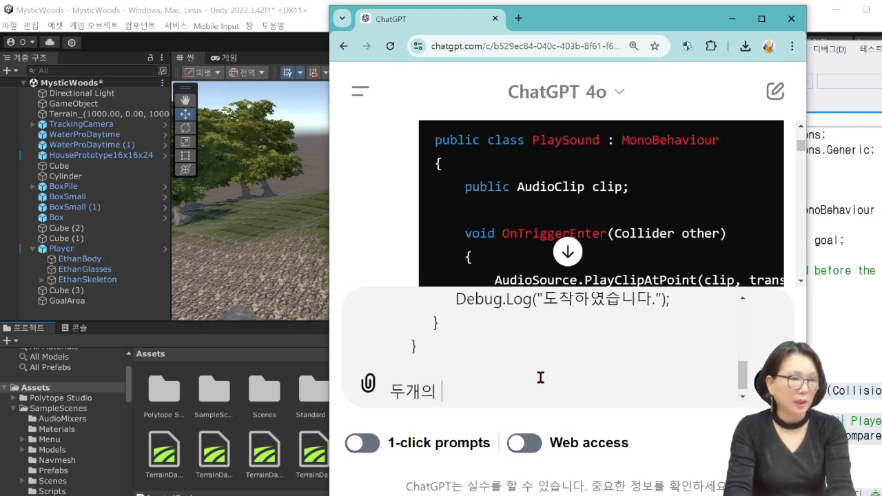
{"action": "type", "text": "점을 "}
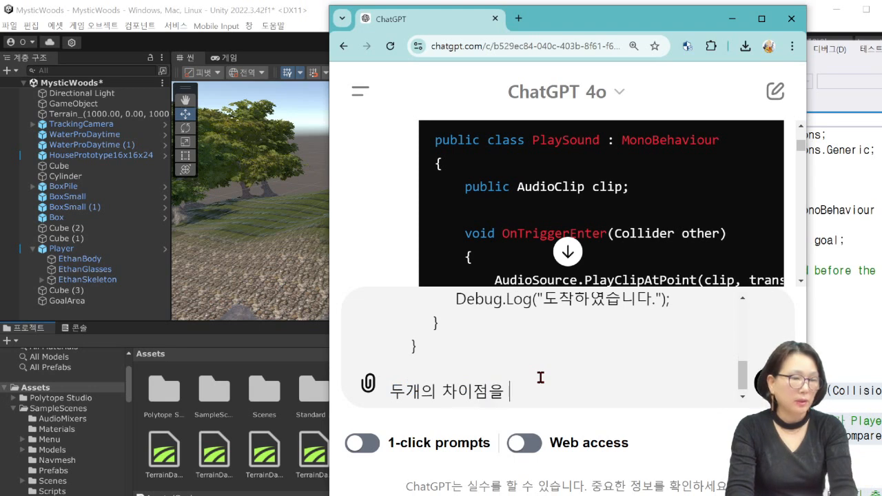
{"action": "type", "text": "비교했줘"}
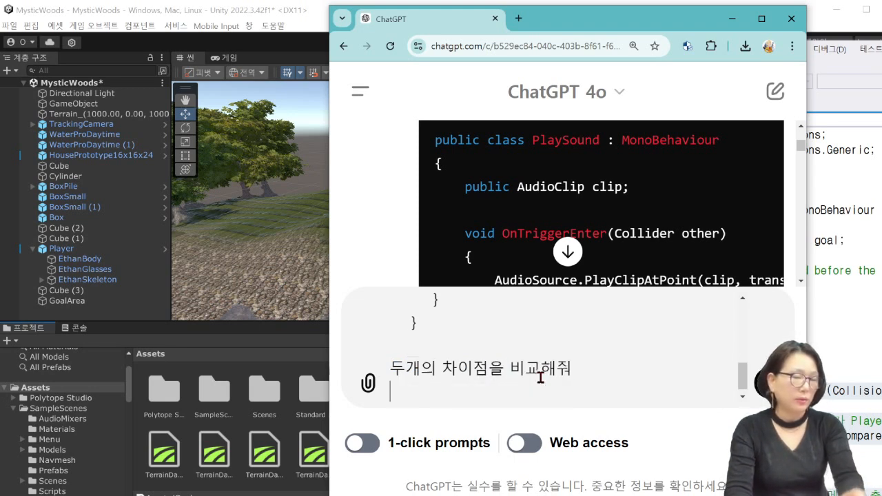
{"action": "key", "text": "shift+Return"}
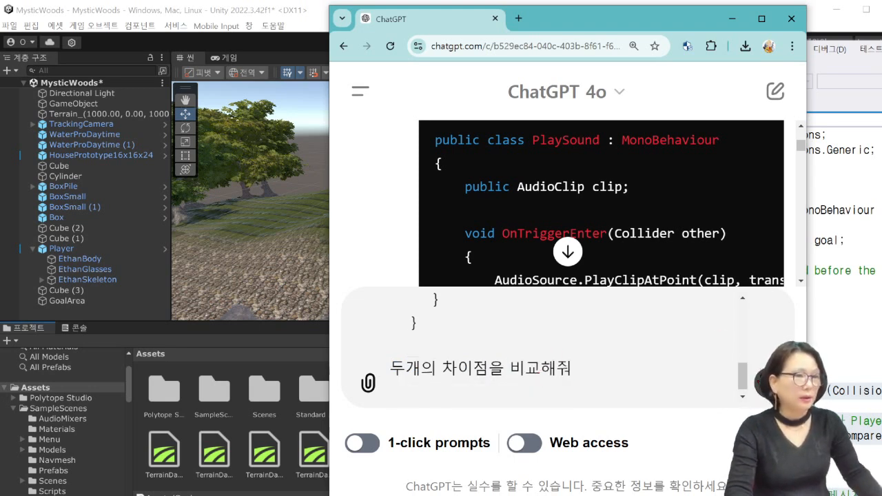
{"action": "key", "text": "Return"}
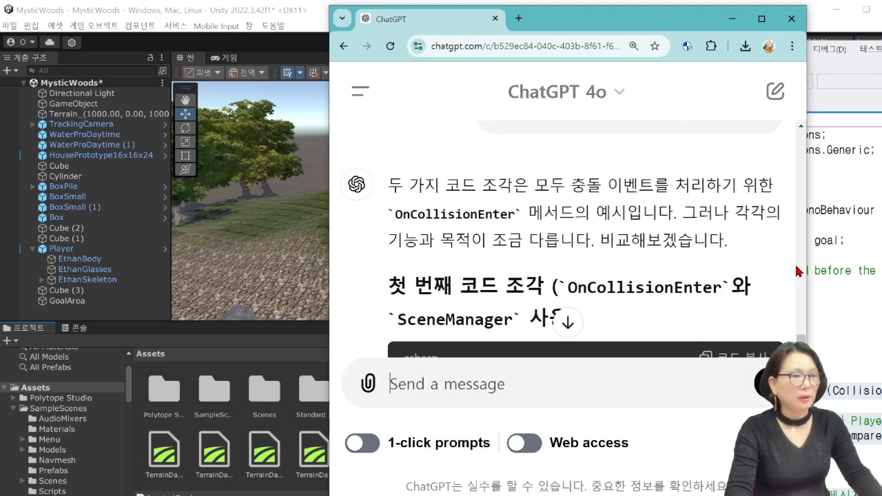
Step: Read ChatGPT's comparison of the two OnCollisionEnter snippets, from the SceneManager version through the goal flag version to the summary of differences
{"action": "scroll", "coordinate": [627, 269], "scroll_direction": "down", "scroll_amount": 5}
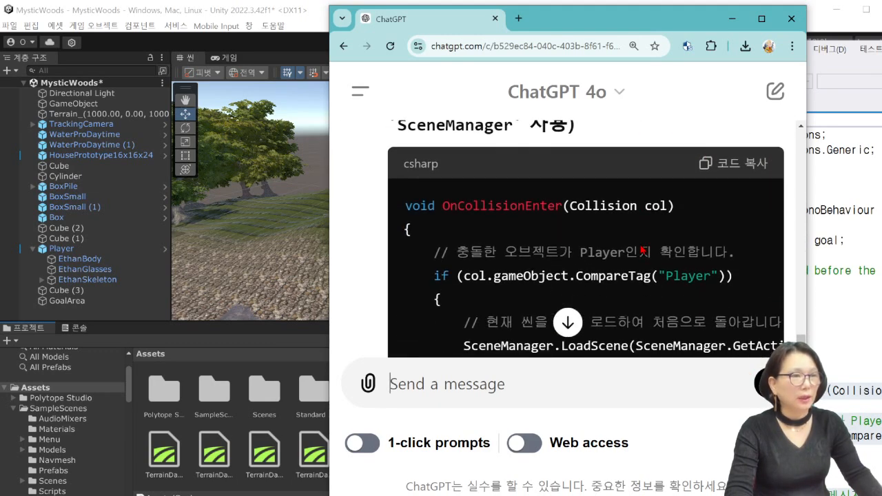
{"action": "scroll", "coordinate": [641, 249], "scroll_direction": "down", "scroll_amount": 5}
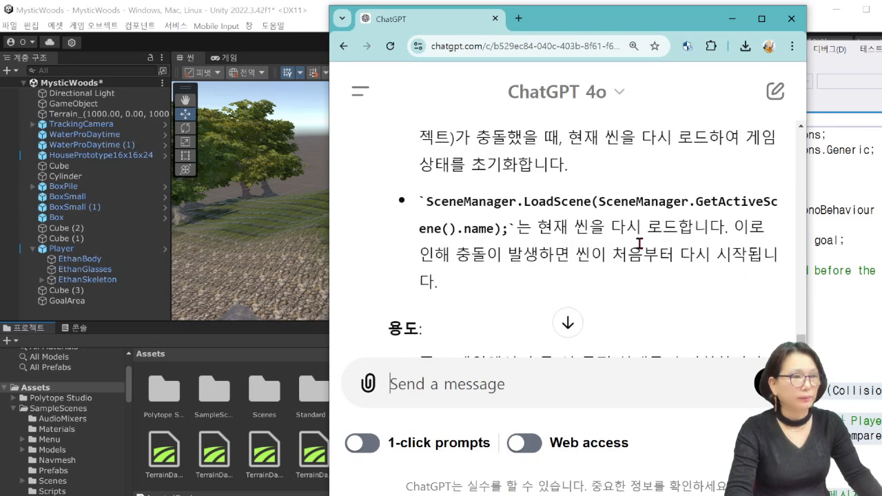
{"action": "scroll", "coordinate": [640, 243], "scroll_direction": "down", "scroll_amount": 7}
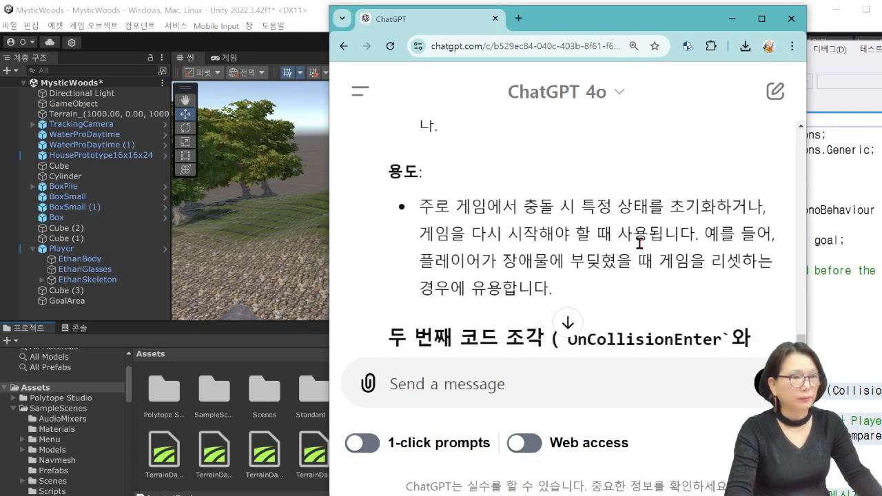
{"action": "scroll", "coordinate": [641, 249], "scroll_direction": "down", "scroll_amount": 4}
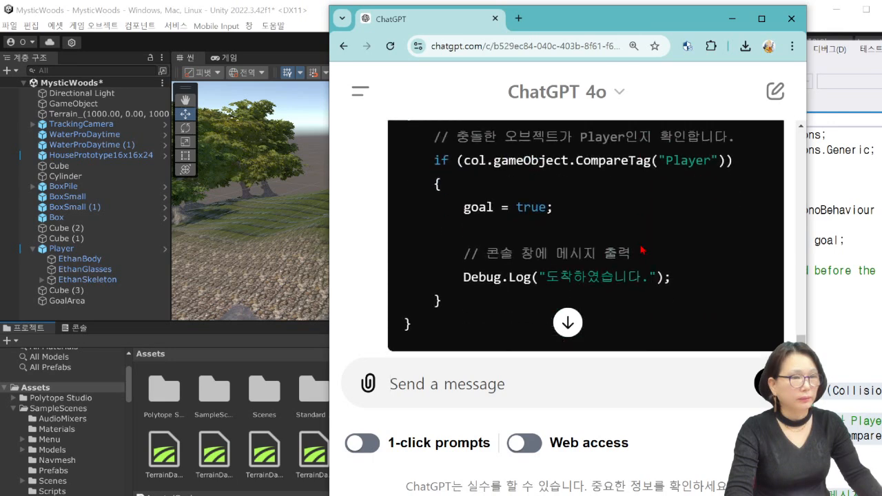
{"action": "scroll", "coordinate": [640, 249], "scroll_direction": "down", "scroll_amount": 6}
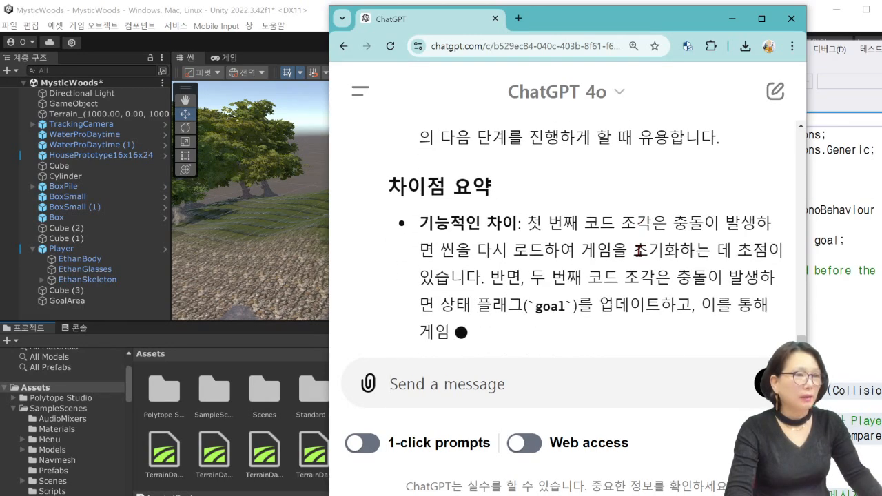
Step: Move the ChatGPT window off the Goal.cs code and send the question "충돌할때 2개의 충돌메서드가 있던데 비교해줘"
{"action": "left_click_drag", "start_coordinate": [608, 17], "coordinate": [455, 13]}
{"action": "left_click", "coordinate": [727, 391]}
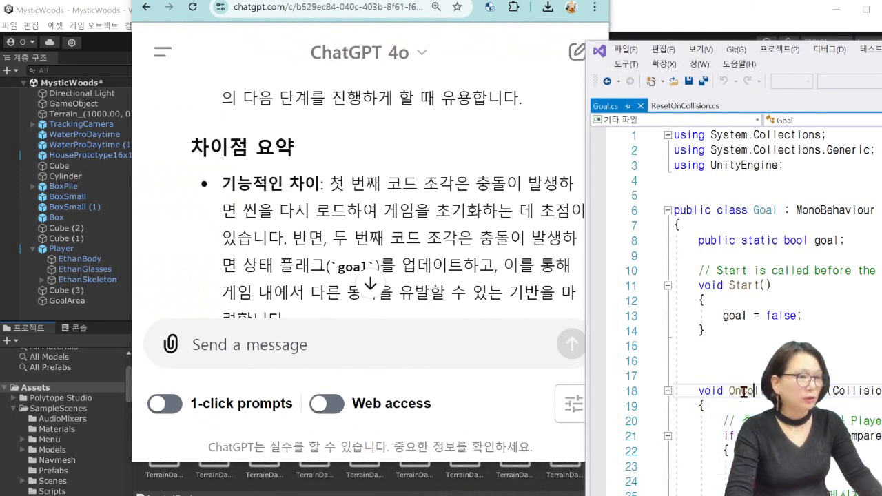
{"action": "left_click", "coordinate": [422, 335]}
{"action": "type", "text": "충"}
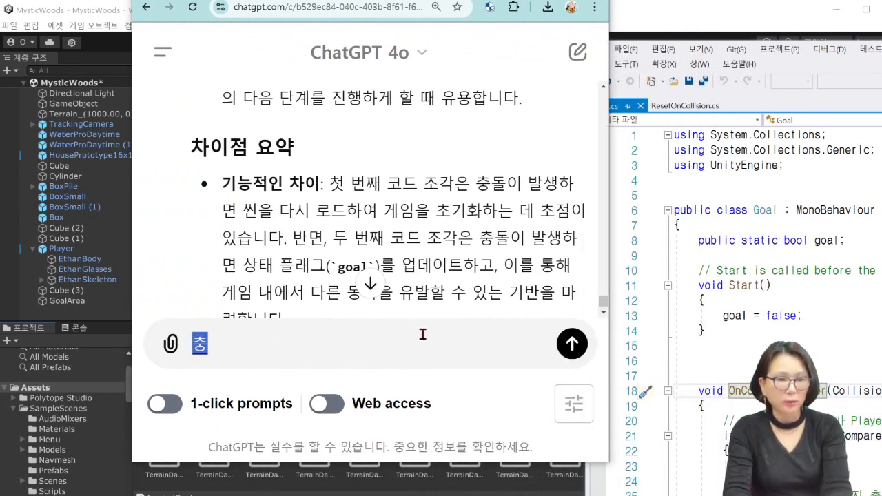
{"action": "type", "text": "돌할때 "}
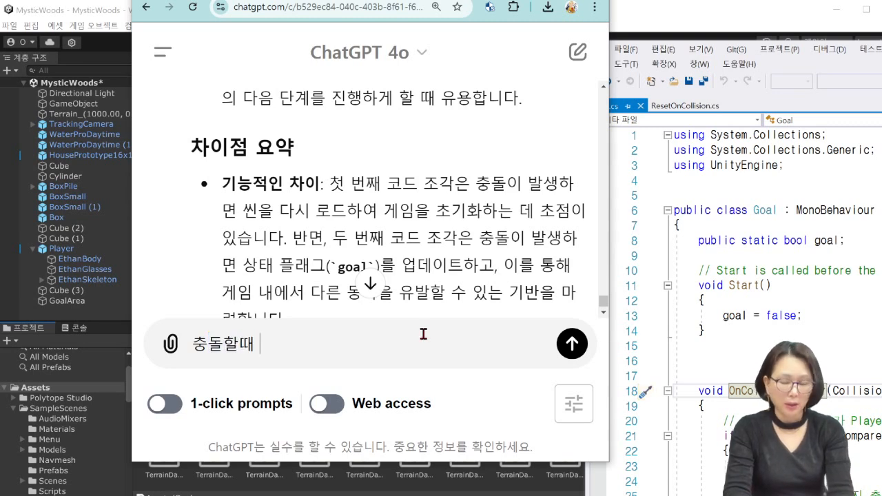
{"action": "type", "text": "2개의 "}
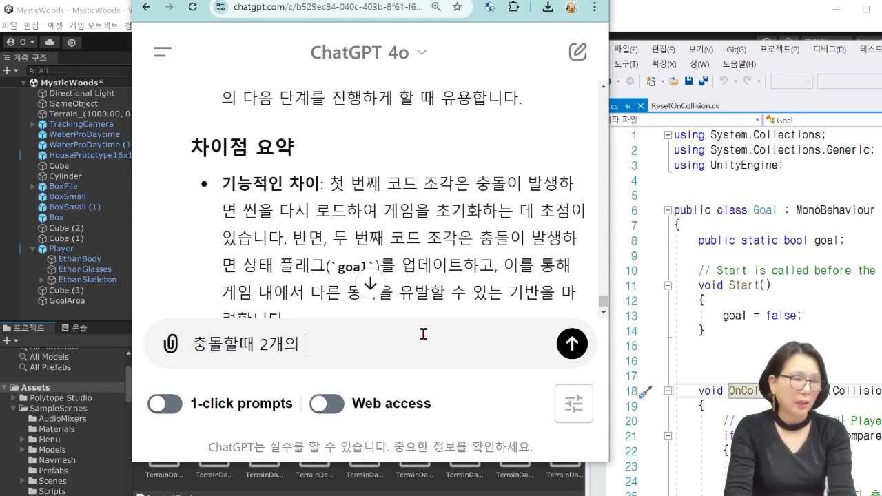
{"action": "type", "text": "추충돌"}
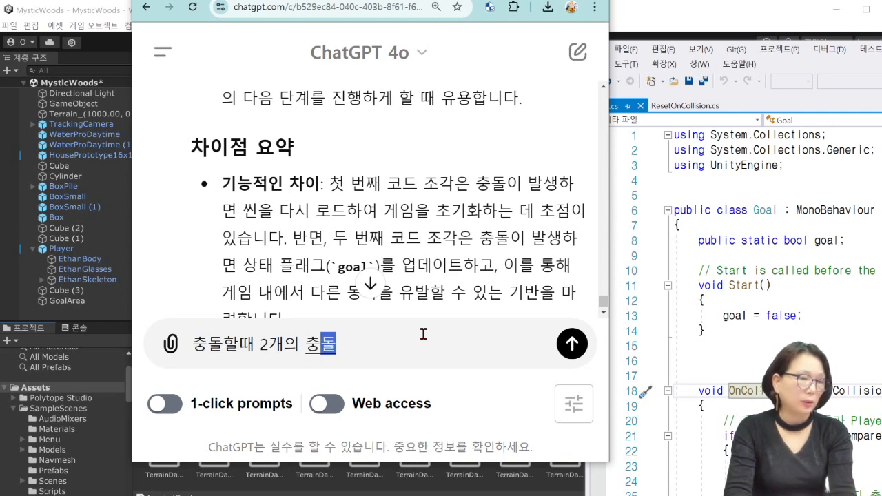
{"action": "type", "text": "메"}
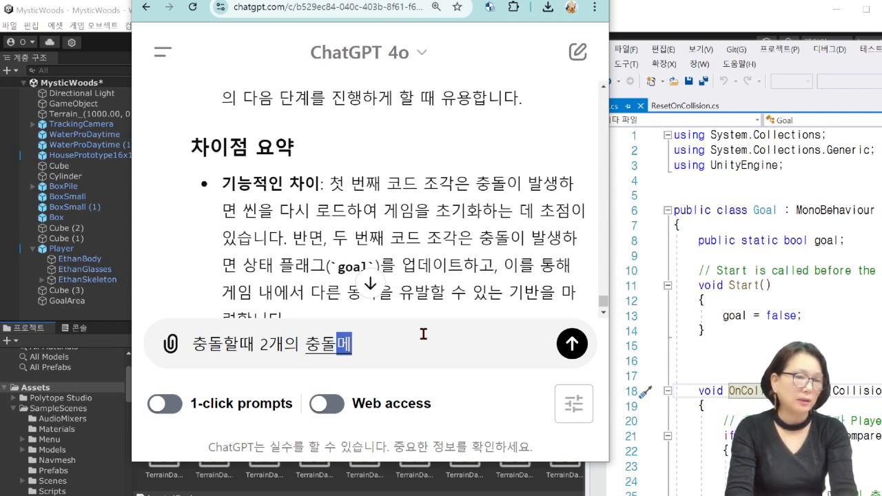
{"action": "type", "text": "서드가 있던데"}
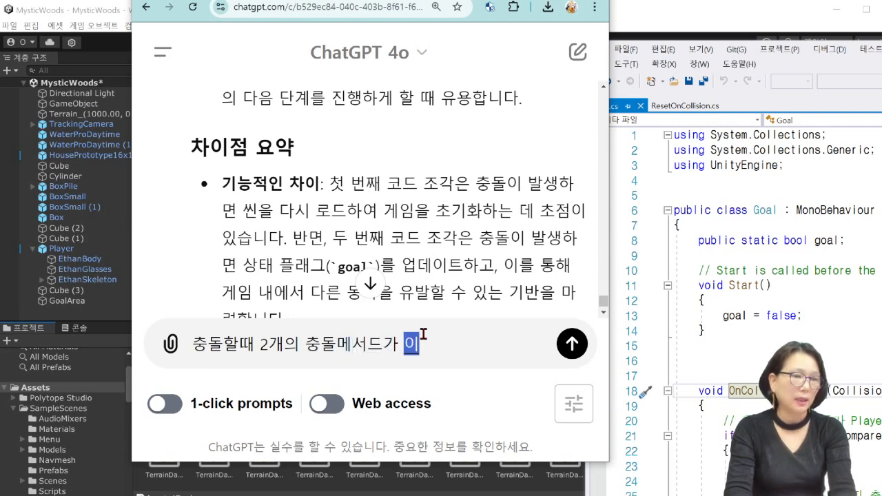
{"action": "key", "text": "shift+Return"}
{"action": "type", "text": "비교해줘"}
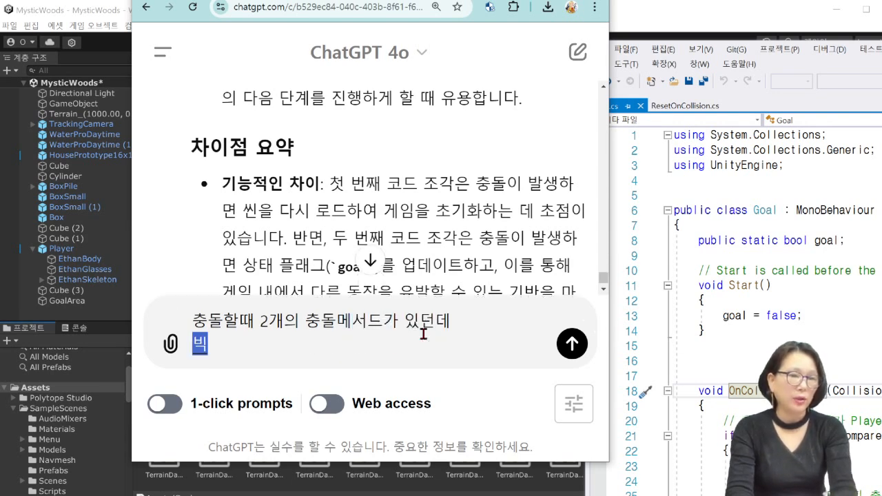
{"action": "key", "text": "shift+Return"}
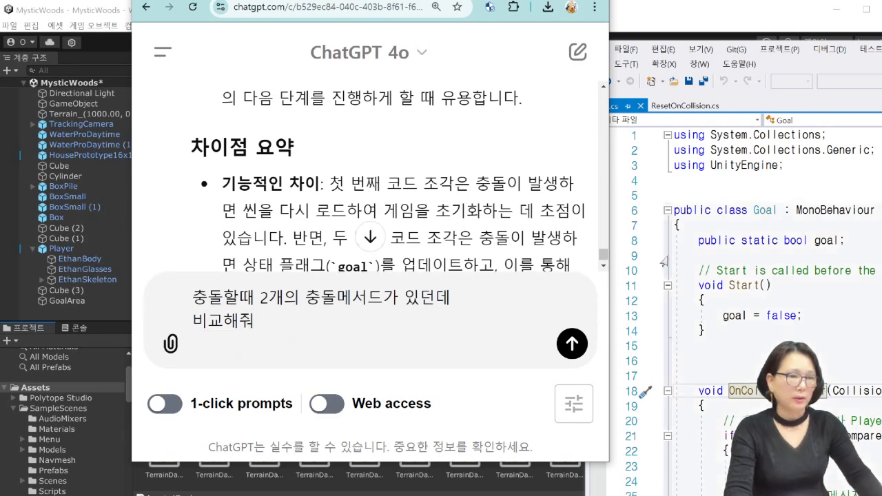
{"action": "left_click", "coordinate": [572, 343]}
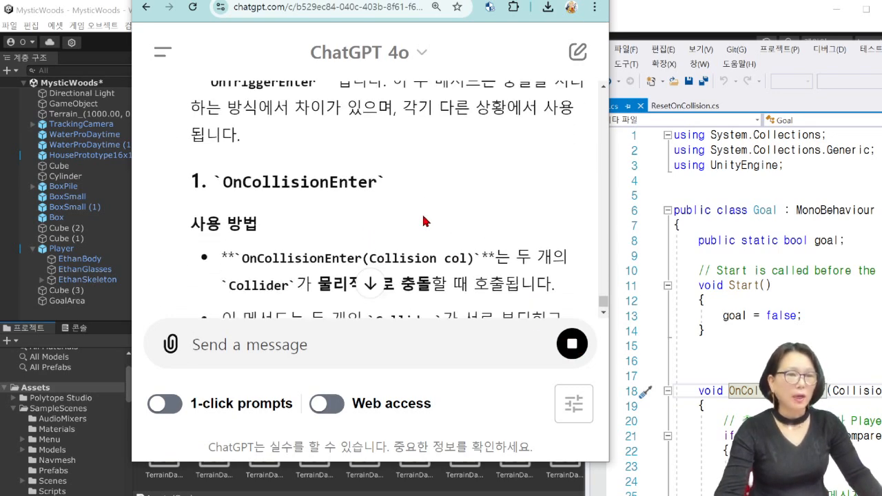
Step: Examine the reply's OnCollisionEnter section: its usage, example code, Rigidbody requirement, physical reaction and Is Trigger condition
{"action": "scroll", "coordinate": [420, 207], "scroll_direction": "up", "scroll_amount": 5}
{"action": "scroll", "coordinate": [418, 189], "scroll_direction": "down", "scroll_amount": 3}
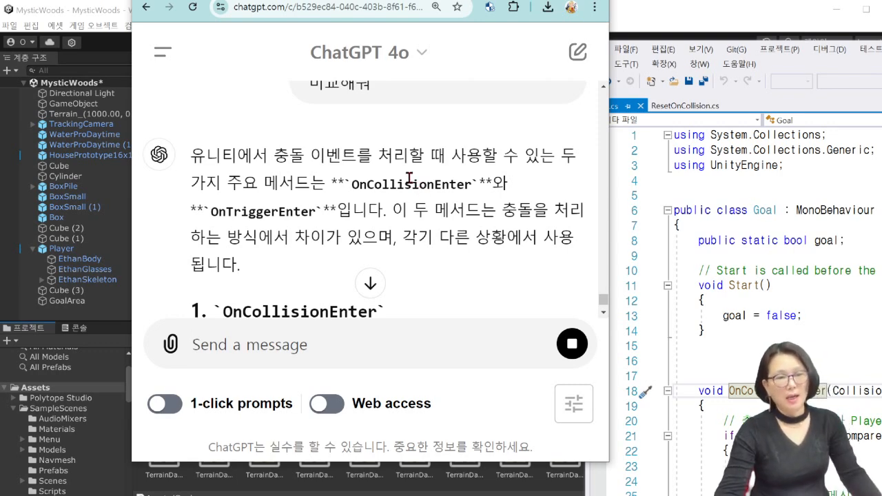
{"action": "scroll", "coordinate": [413, 186], "scroll_direction": "down", "scroll_amount": 3}
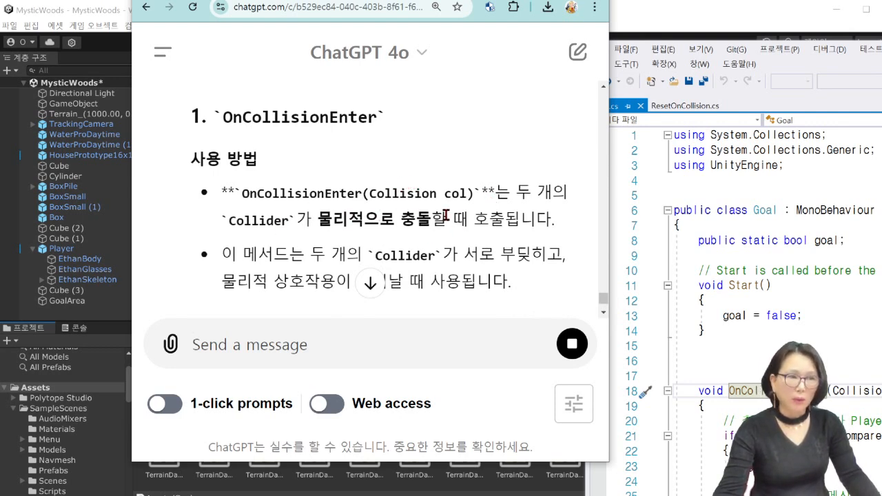
{"action": "scroll", "coordinate": [446, 215], "scroll_direction": "down", "scroll_amount": 1}
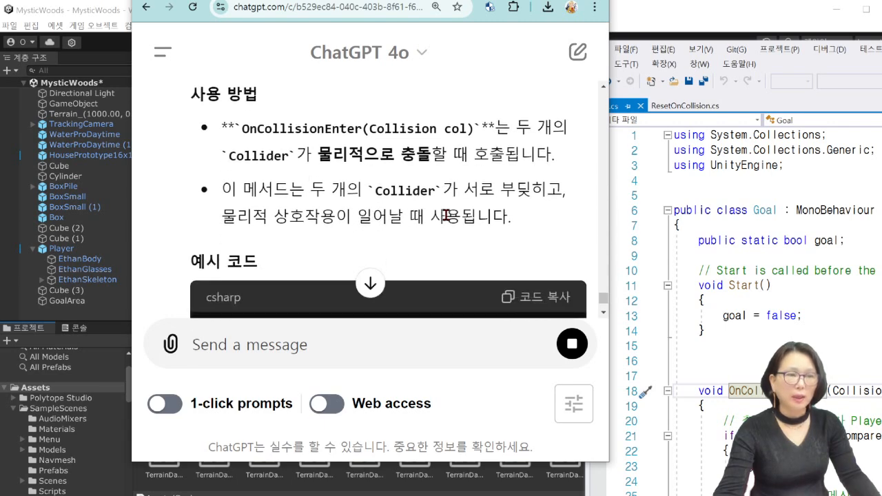
{"action": "scroll", "coordinate": [446, 216], "scroll_direction": "down", "scroll_amount": 2}
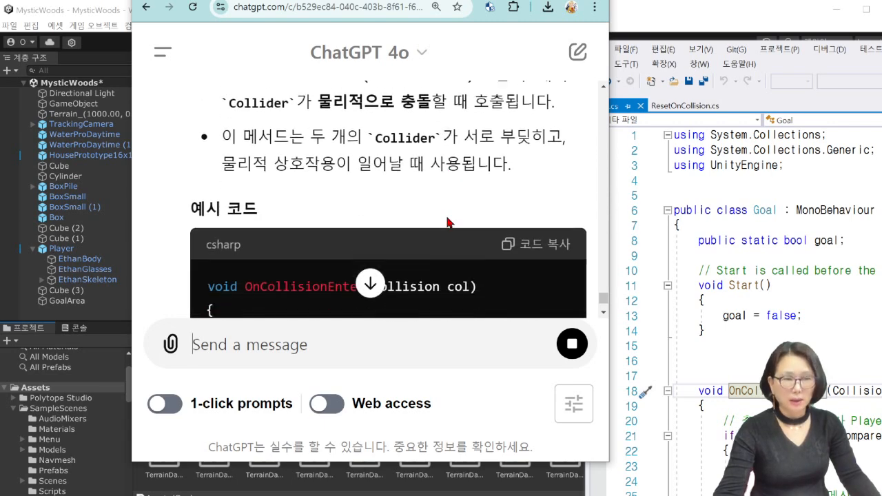
{"action": "scroll", "coordinate": [445, 215], "scroll_direction": "down", "scroll_amount": 2}
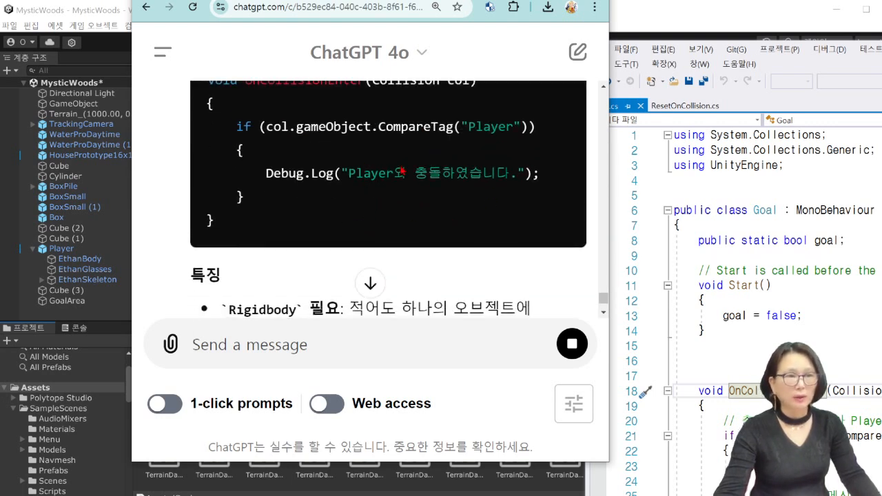
{"action": "scroll", "coordinate": [401, 170], "scroll_direction": "up", "scroll_amount": 1}
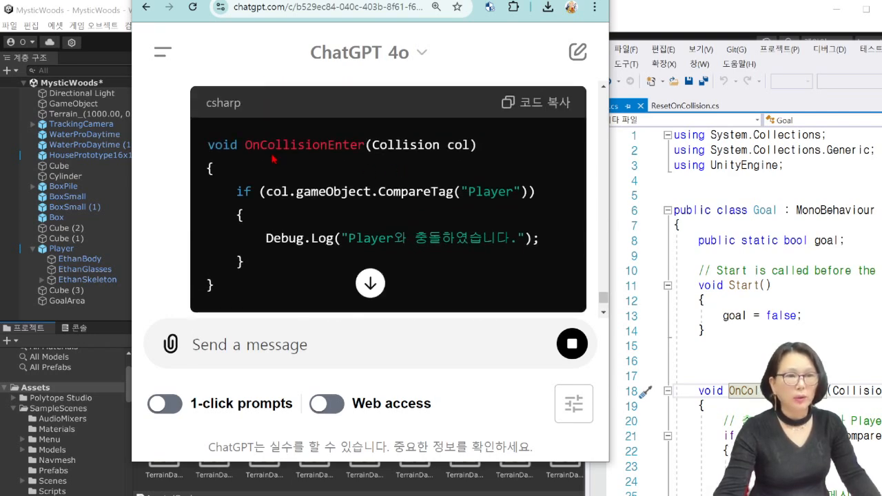
{"action": "scroll", "coordinate": [359, 159], "scroll_direction": "down", "scroll_amount": 1}
{"action": "scroll", "coordinate": [360, 160], "scroll_direction": "down", "scroll_amount": 2}
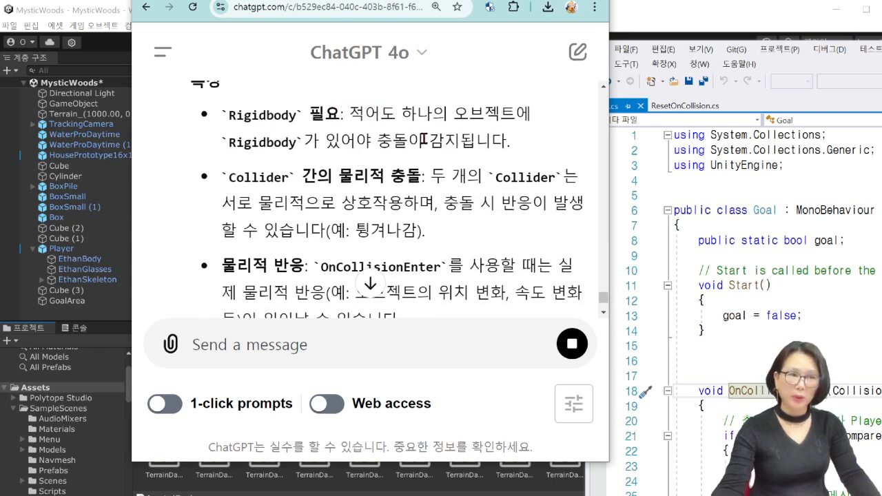
{"action": "left_click_drag", "start_coordinate": [522, 148], "coordinate": [225, 122]}
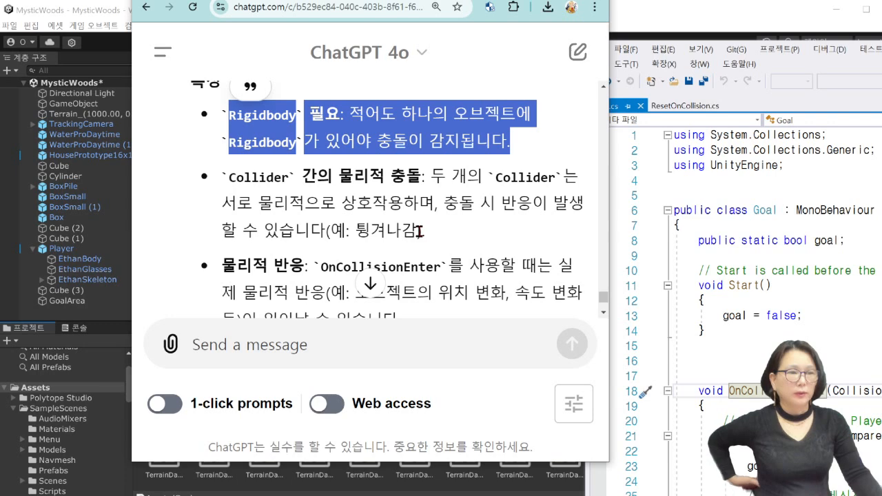
{"action": "scroll", "coordinate": [392, 201], "scroll_direction": "down", "scroll_amount": 1}
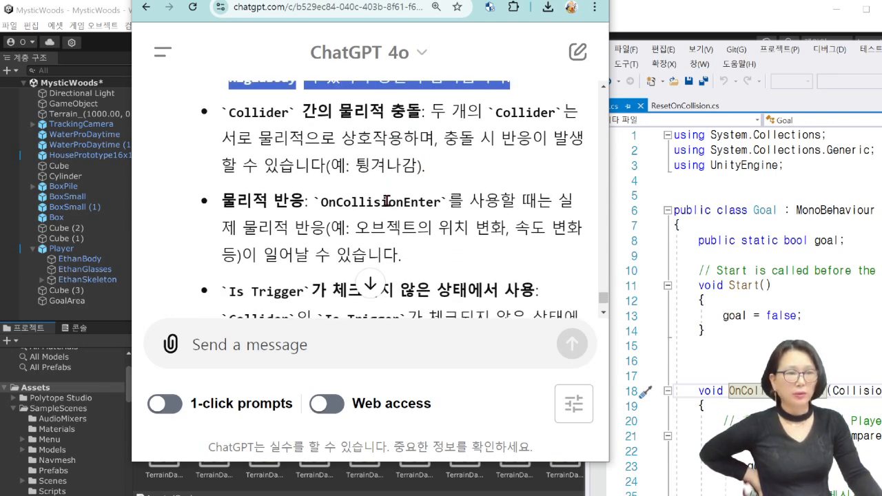
{"action": "scroll", "coordinate": [388, 201], "scroll_direction": "down", "scroll_amount": 1}
{"action": "scroll", "coordinate": [388, 202], "scroll_direction": "down", "scroll_amount": 2}
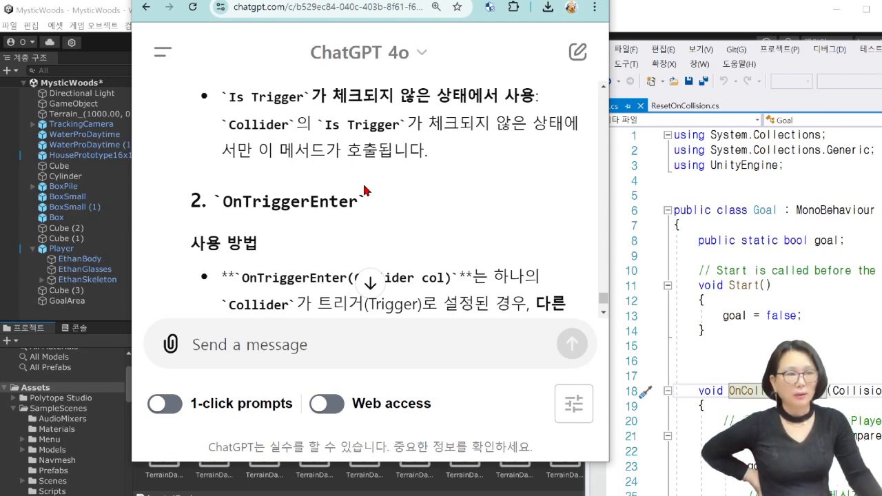
Step: Read the OnTriggerEnter section of the reply, covering its usage, example code and characteristics
{"action": "scroll", "coordinate": [365, 191], "scroll_direction": "down", "scroll_amount": 2}
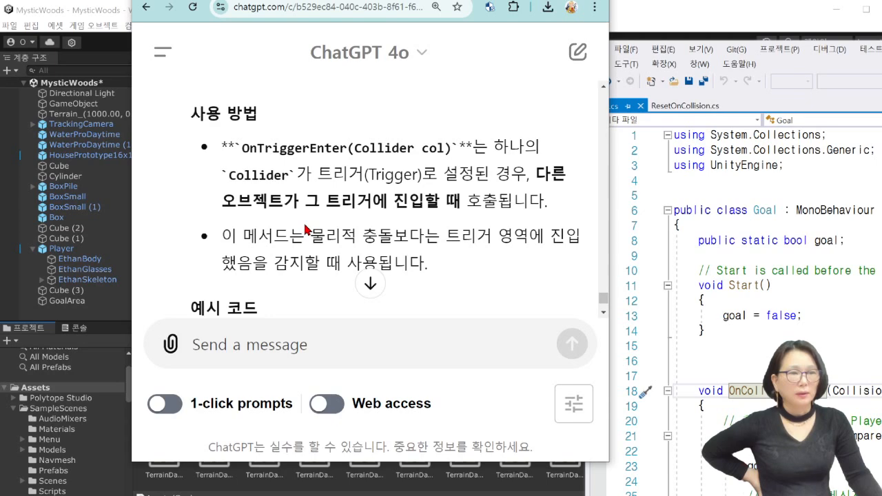
{"action": "scroll", "coordinate": [306, 230], "scroll_direction": "down", "scroll_amount": 7}
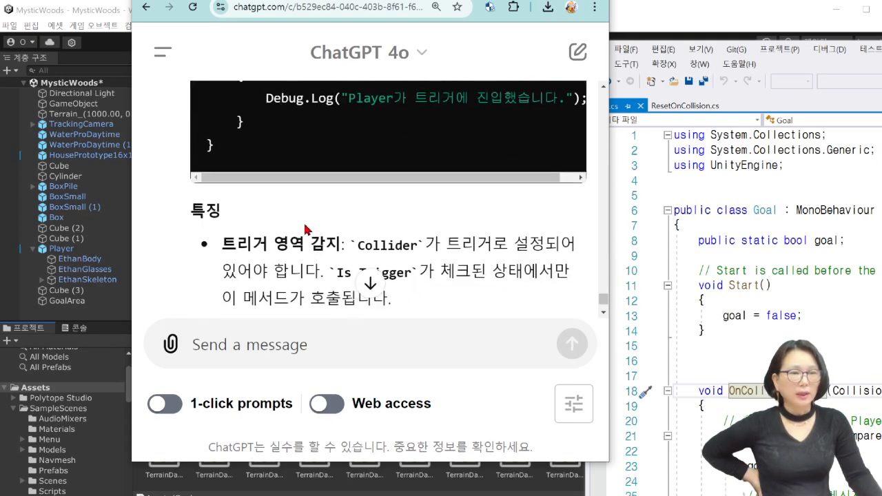
{"action": "scroll", "coordinate": [304, 223], "scroll_direction": "down", "scroll_amount": 2}
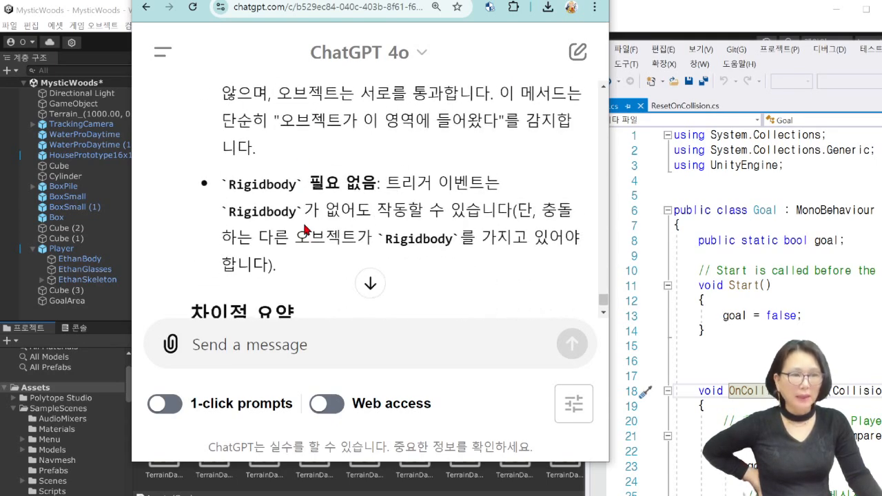
Step: Examine the summary table comparing OnCollisionEnter and OnTriggerEnter on physical collision, trigger setting, physical interaction, Rigidbody requirements and usage examples
{"action": "scroll", "coordinate": [306, 229], "scroll_direction": "down", "scroll_amount": 6}
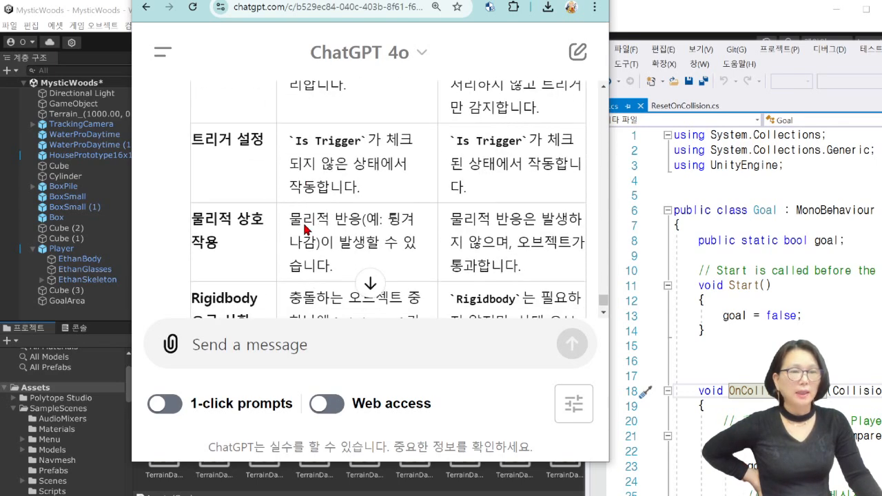
{"action": "scroll", "coordinate": [304, 224], "scroll_direction": "up", "scroll_amount": 2}
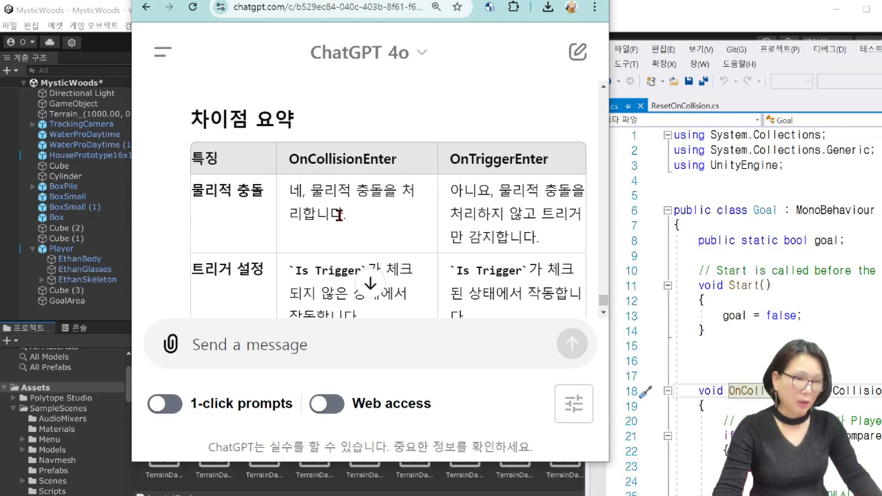
{"action": "scroll", "coordinate": [355, 246], "scroll_direction": "down", "scroll_amount": 1}
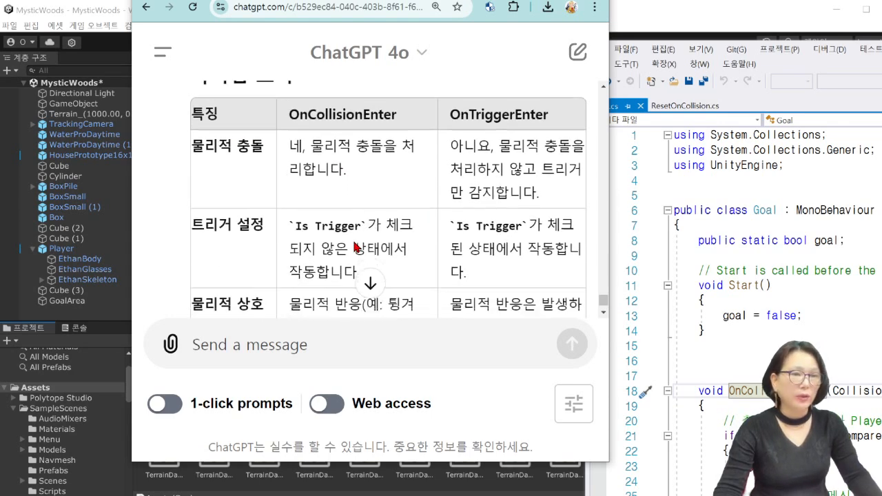
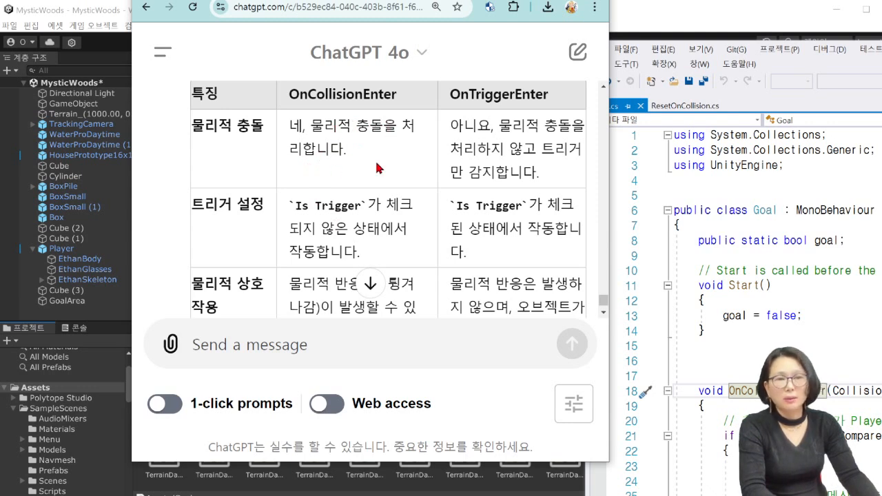
{"action": "left_click_drag", "start_coordinate": [543, 151], "coordinate": [546, 175]}
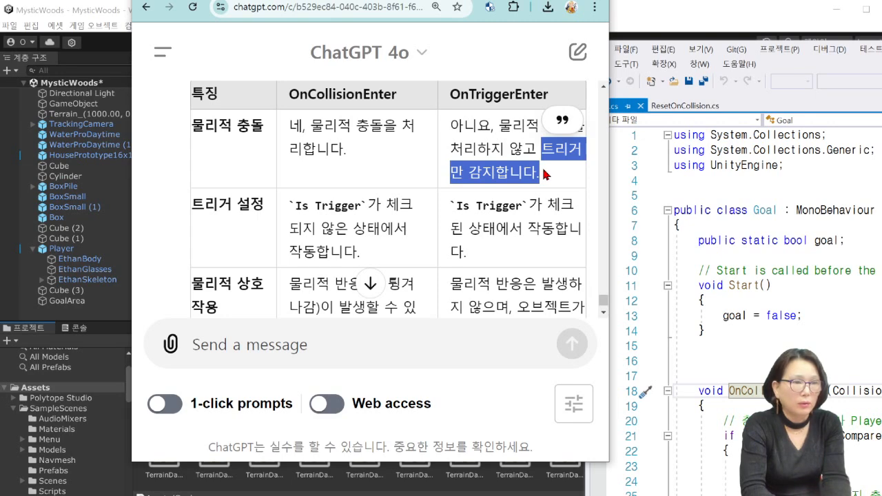
{"action": "scroll", "coordinate": [527, 218], "scroll_direction": "down", "scroll_amount": 3}
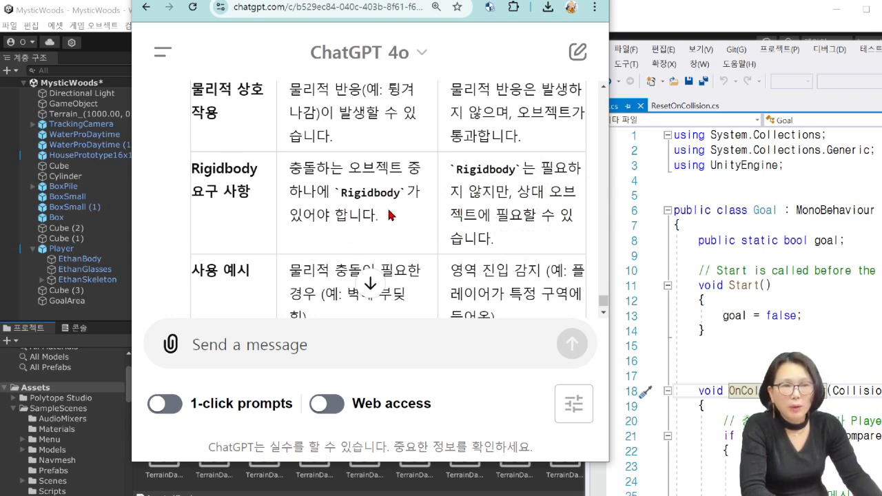
{"action": "scroll", "coordinate": [505, 195], "scroll_direction": "down", "scroll_amount": 1}
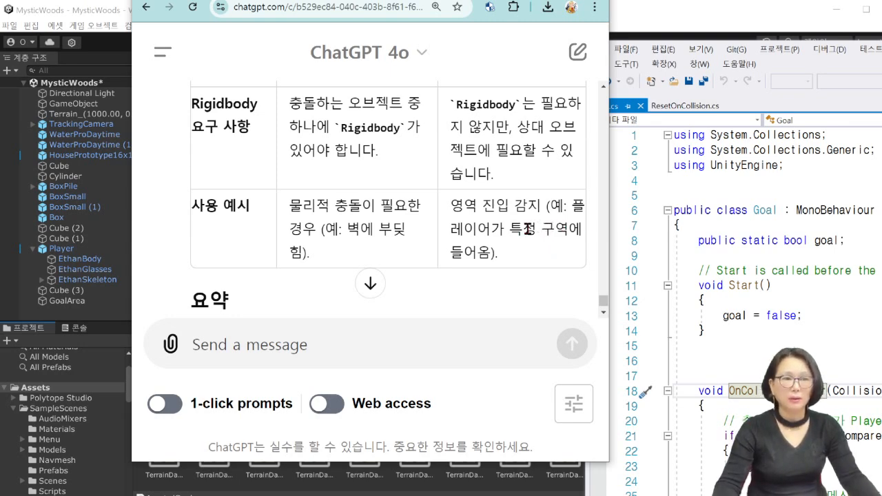
Step: Read the reply's closing summary of when OnCollisionEnter and OnTriggerEnter are each suitable
{"action": "scroll", "coordinate": [527, 229], "scroll_direction": "down", "scroll_amount": 5}
{"action": "scroll", "coordinate": [527, 229], "scroll_direction": "up", "scroll_amount": 1}
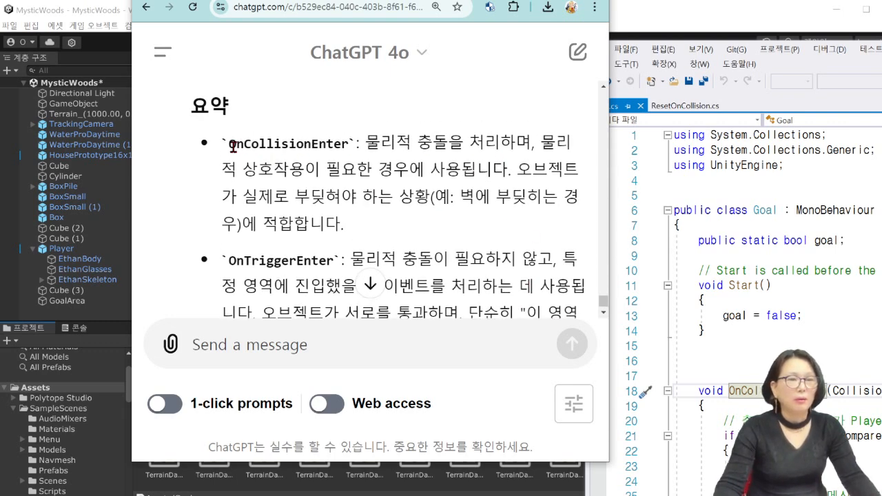
{"action": "left_click_drag", "start_coordinate": [232, 146], "coordinate": [346, 158]}
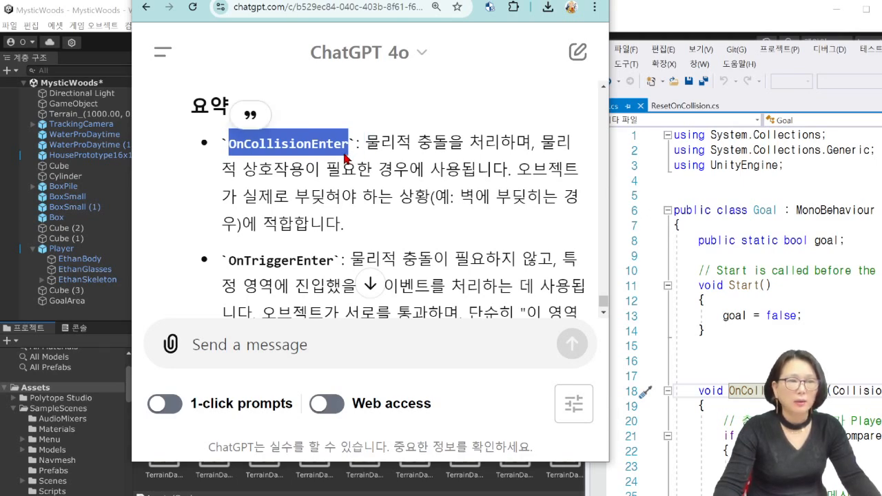
{"action": "scroll", "coordinate": [347, 159], "scroll_direction": "down", "scroll_amount": 2}
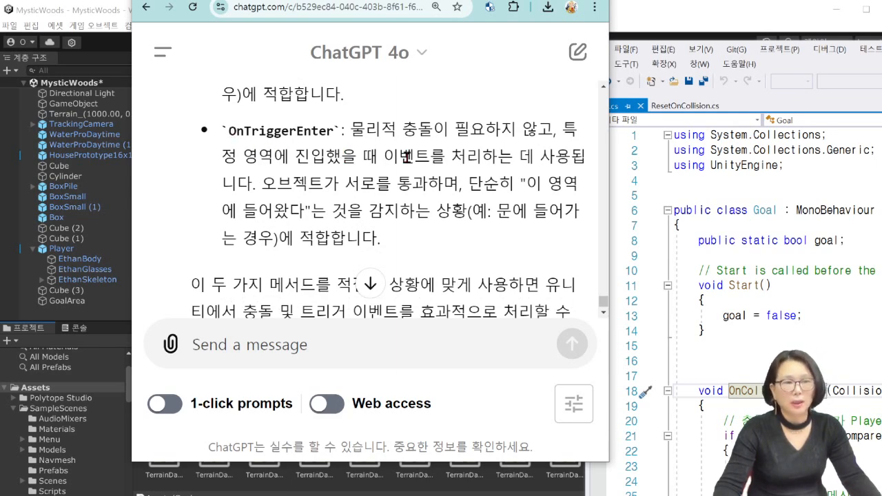
{"action": "scroll", "coordinate": [407, 157], "scroll_direction": "down", "scroll_amount": 2}
{"action": "scroll", "coordinate": [408, 155], "scroll_direction": "up", "scroll_amount": 3}
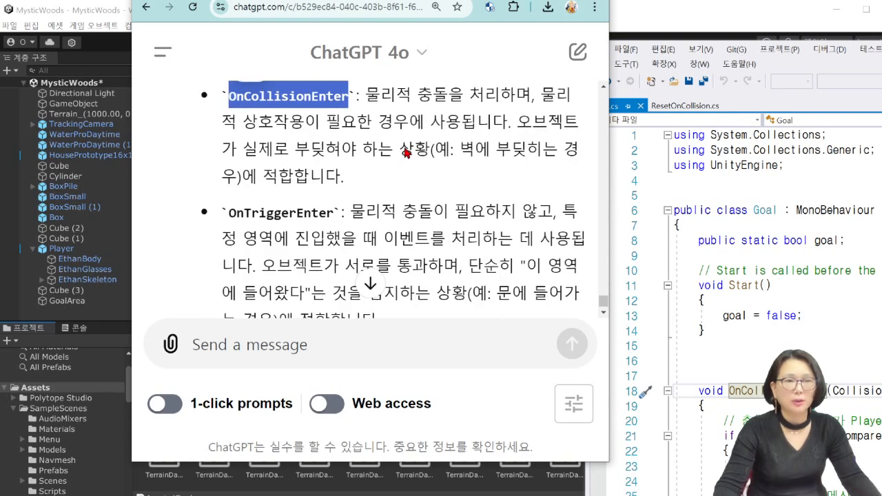
Step: Begin a new ChatGPT message with the line "Goal 메서드가 있었으면 좋겠어"
{"action": "left_click", "coordinate": [321, 337]}
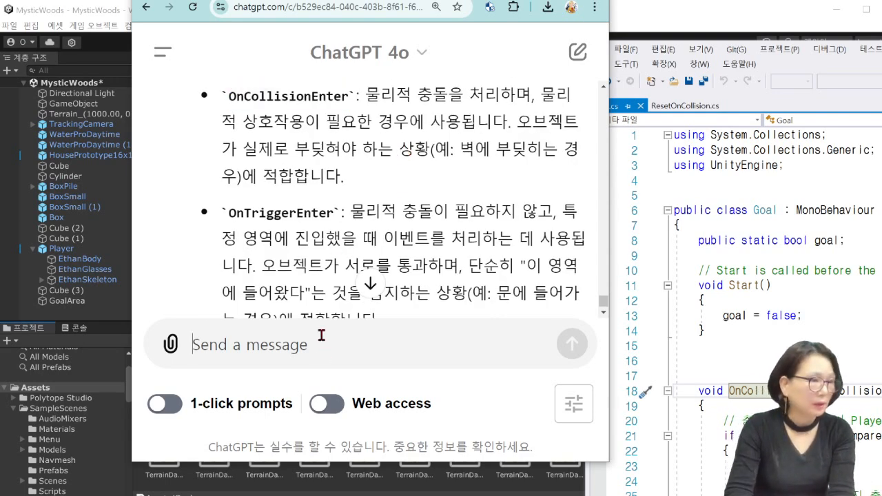
{"action": "type", "text": "ㅎ"}
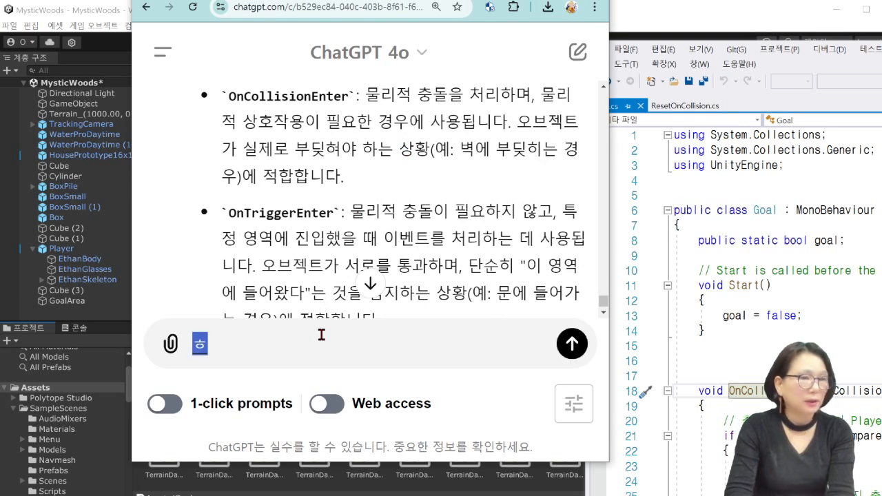
{"action": "key", "text": "BackSpace"}
{"action": "type", "text": "Go"}
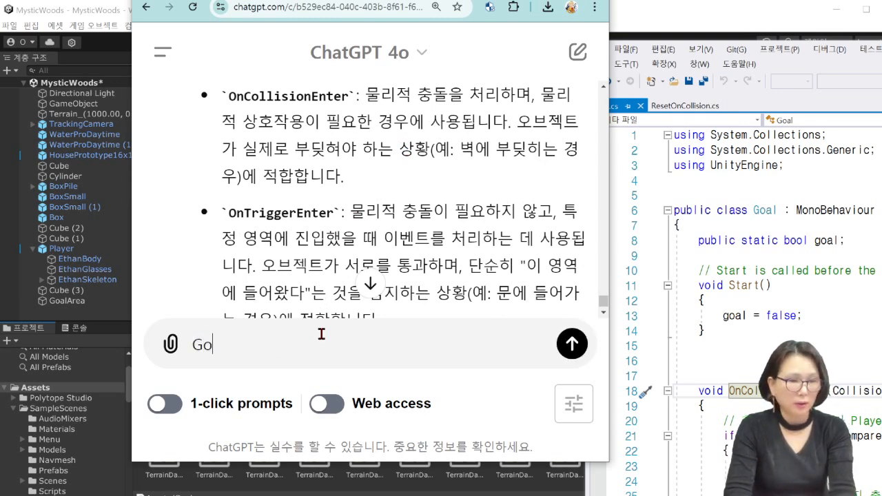
{"action": "type", "text": "al"}
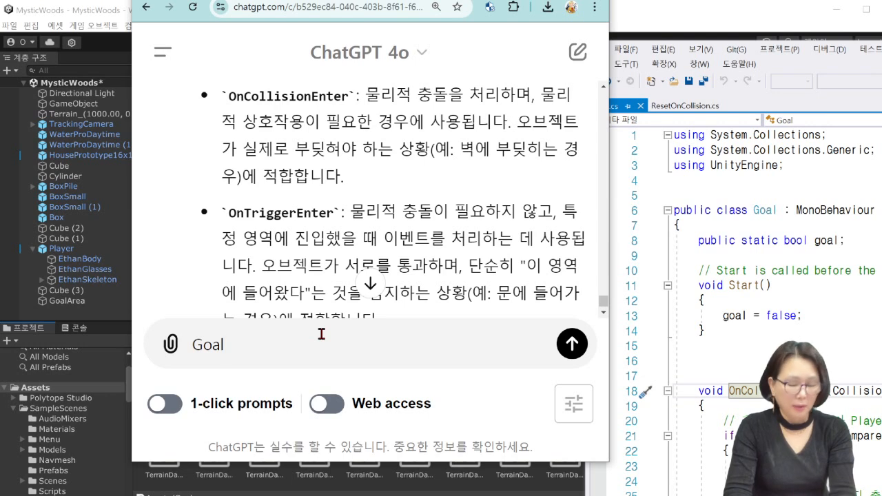
{"action": "type", "text": " 메서"}
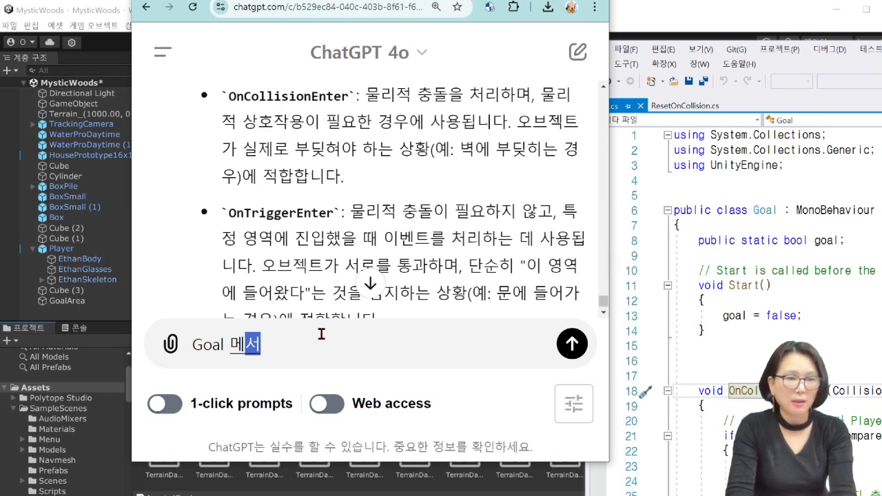
{"action": "type", "text": "드가 "}
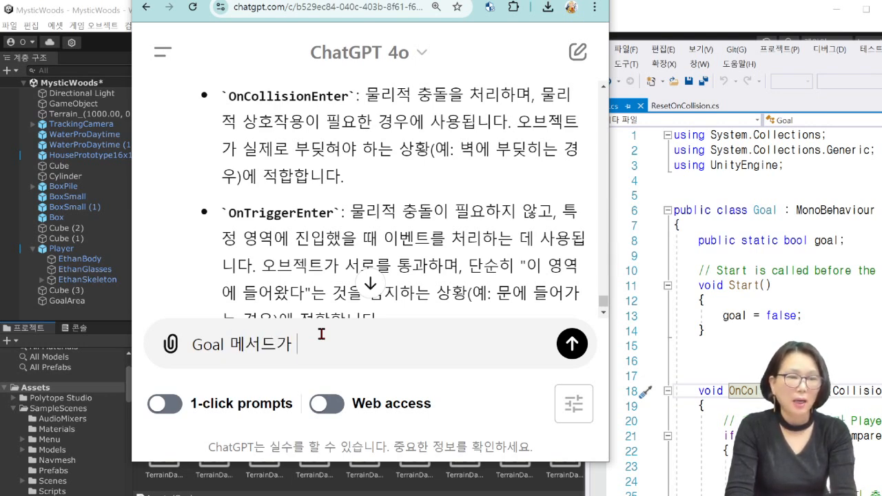
{"action": "type", "text": "있었"}
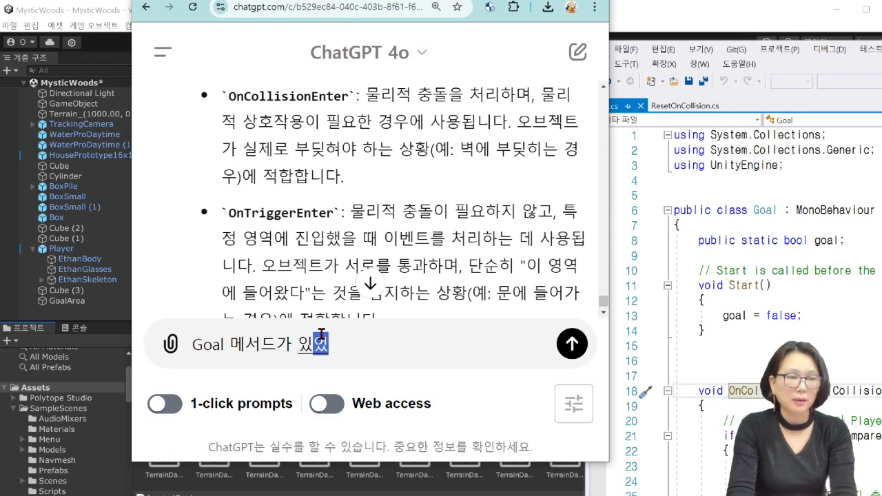
{"action": "type", "text": "으면 좋겠ㅇ"}
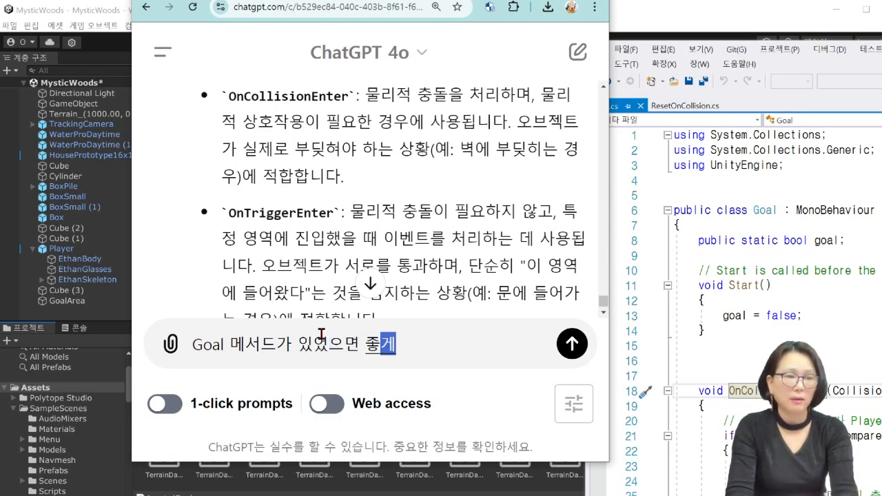
{"action": "type", "text": "ㅓ"}
{"action": "key", "text": "shift+Return"}
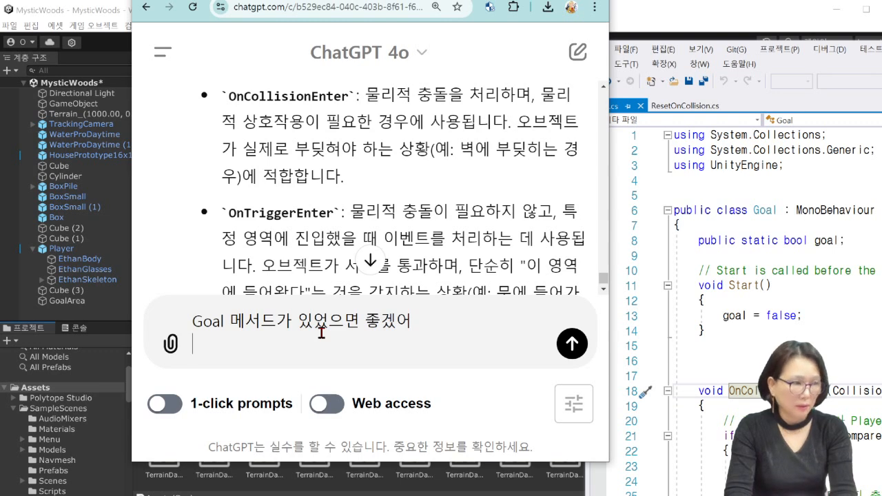
Step: Add the lines "Player를 만나면" and "goal이 참으로 변하고" to the ChatGPT message
{"action": "type", "text": "P"}
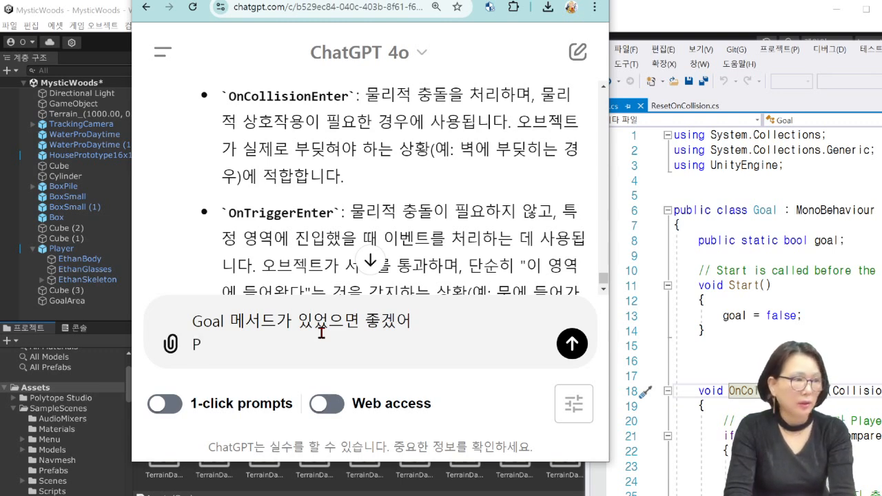
{"action": "type", "text": "layer"}
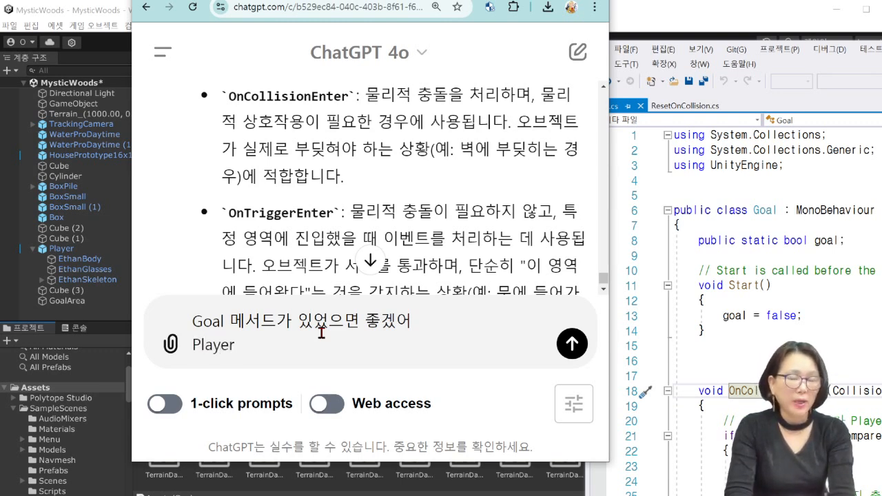
{"action": "type", "text": "를 만"}
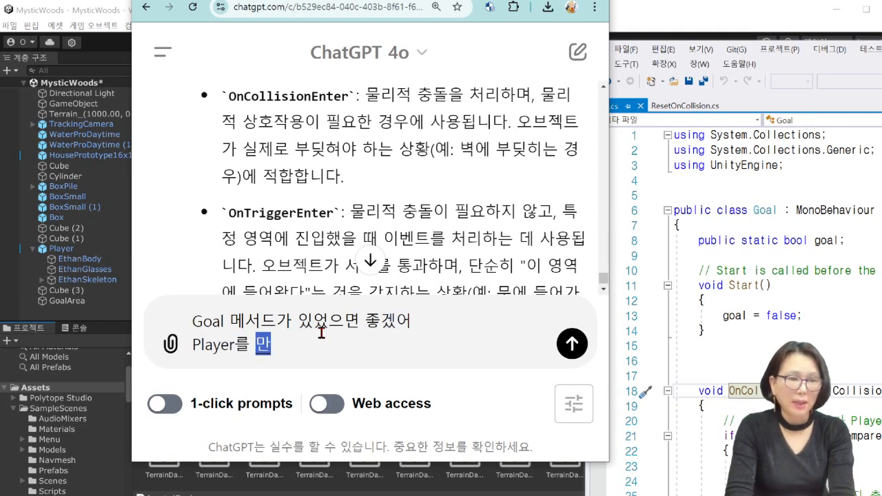
{"action": "type", "text": "남면"}
{"action": "key", "text": "shift+Return"}
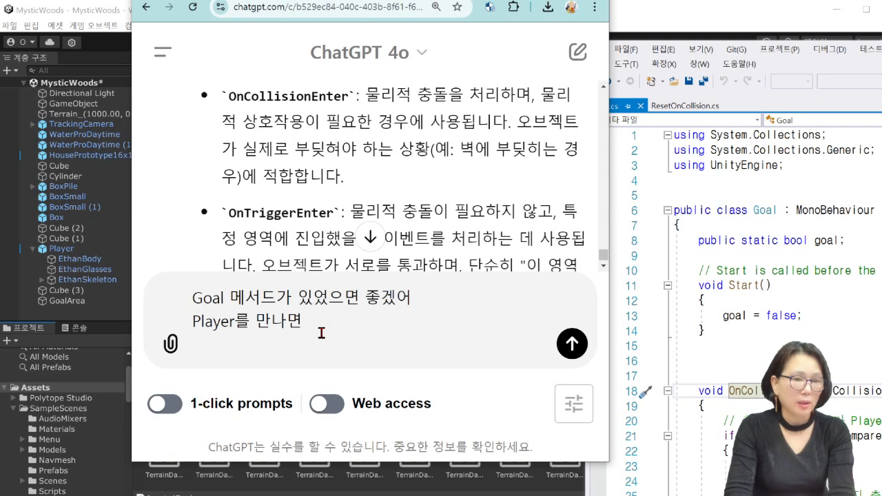
{"action": "type", "text": "G"}
{"action": "key", "text": "BackSpace"}
{"action": "type", "text": "goa"}
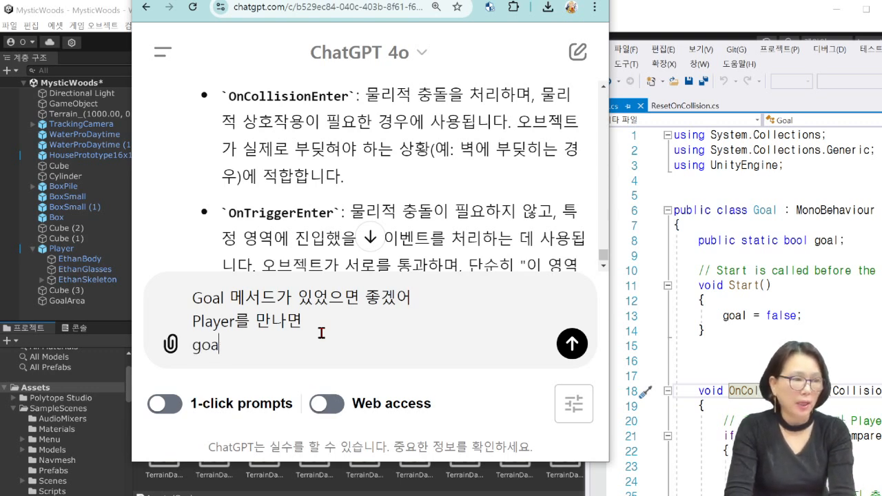
{"action": "type", "text": "l이 참"}
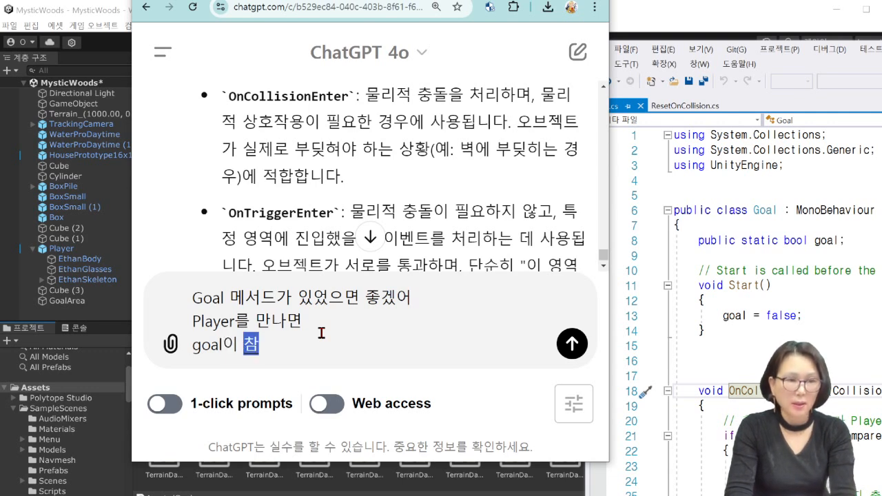
{"action": "type", "text": "으로 변하고"}
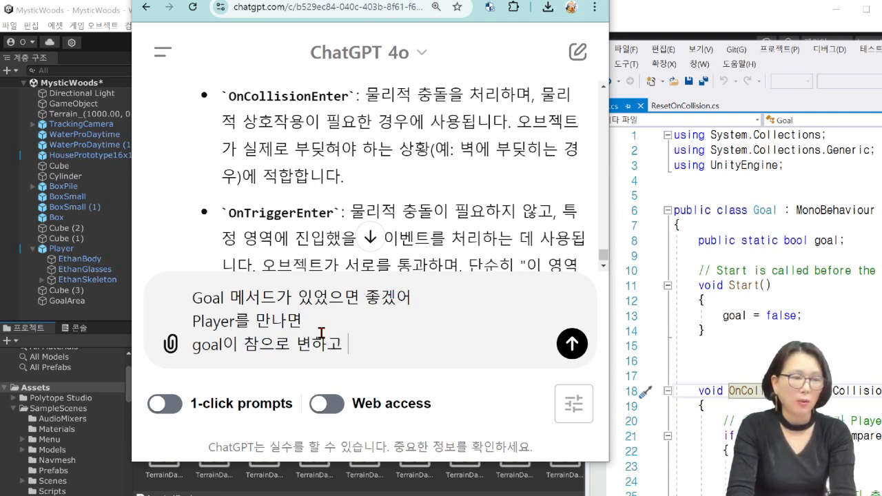
{"action": "key", "text": "shift+Return"}
Step: Finish the ChatGPT message with "콘솔창에 도착했습니다.가 출력되게 소스를 짜줘" and send it
{"action": "type", "text": "콘솔창"}
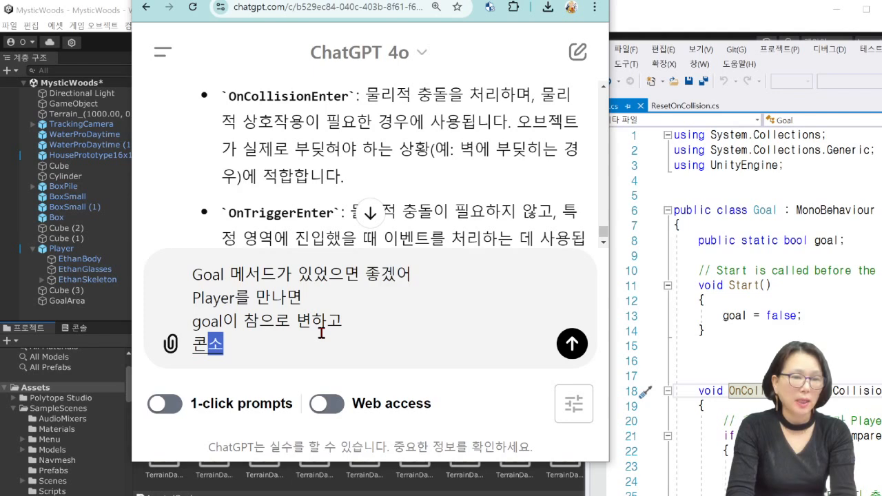
{"action": "type", "text": "에 도착했ㅅ"}
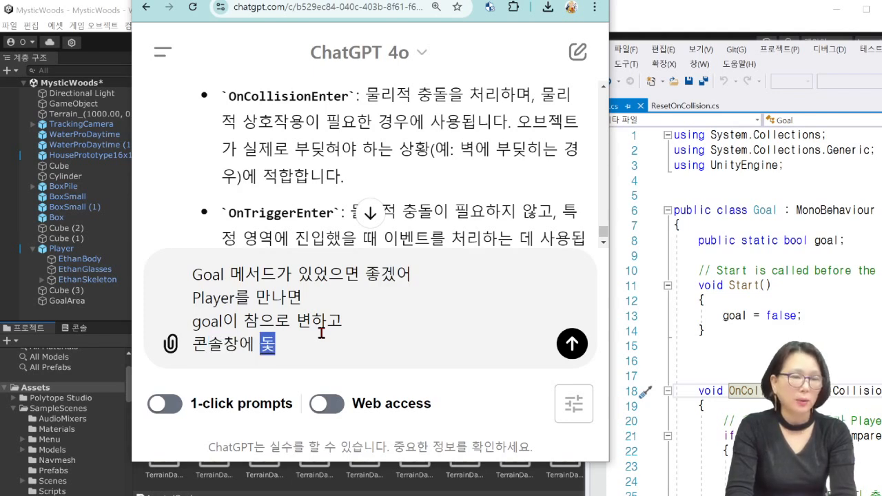
{"action": "type", "text": "습니다."}
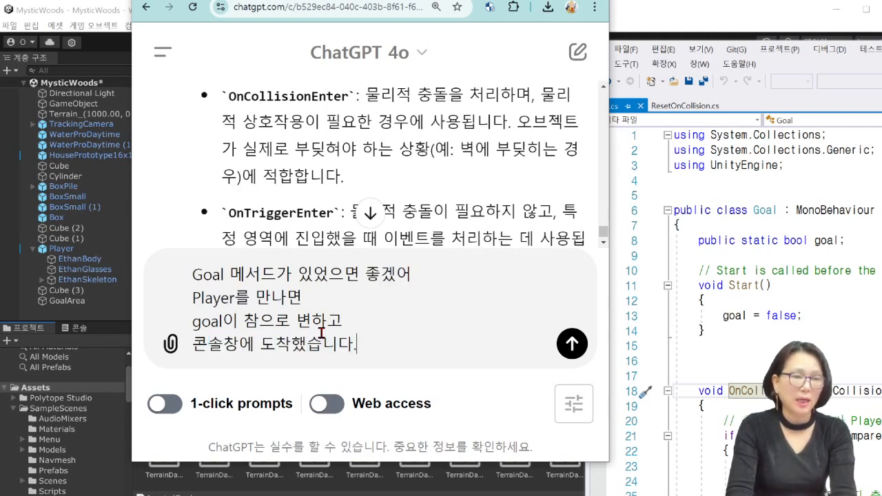
{"action": "type", "text": "가 ㅊ출력되게 "}
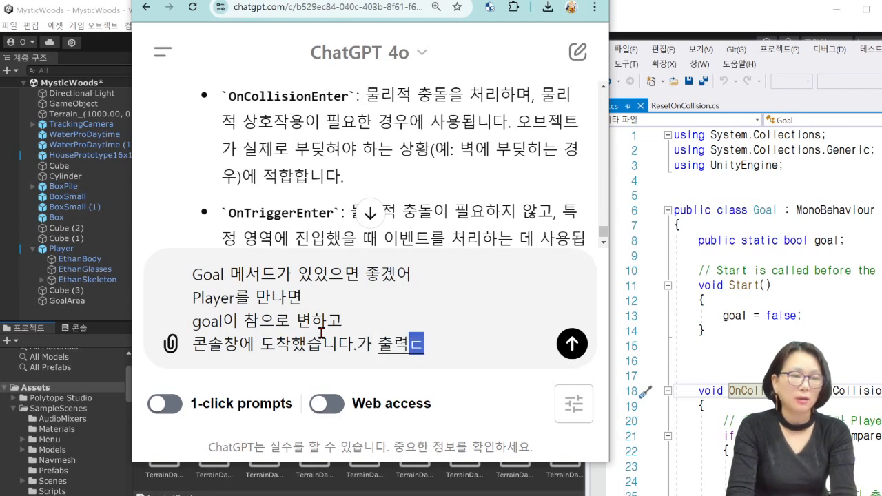
{"action": "type", "text": "소스를 짜"}
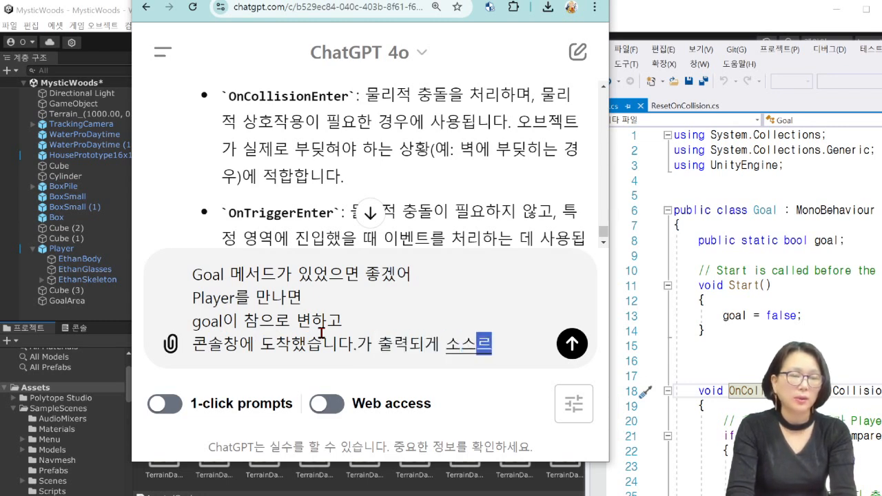
{"action": "type", "text": "줘"}
{"action": "key", "text": "shift+Return"}
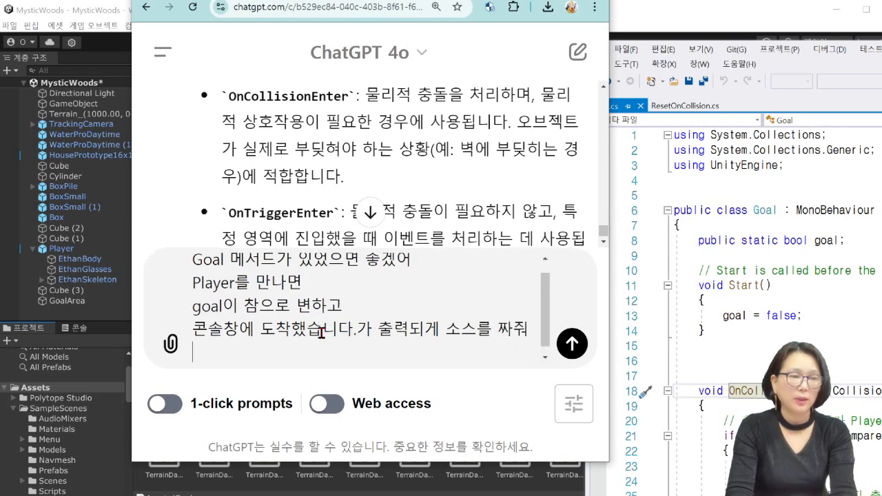
{"action": "left_click", "coordinate": [571, 341]}
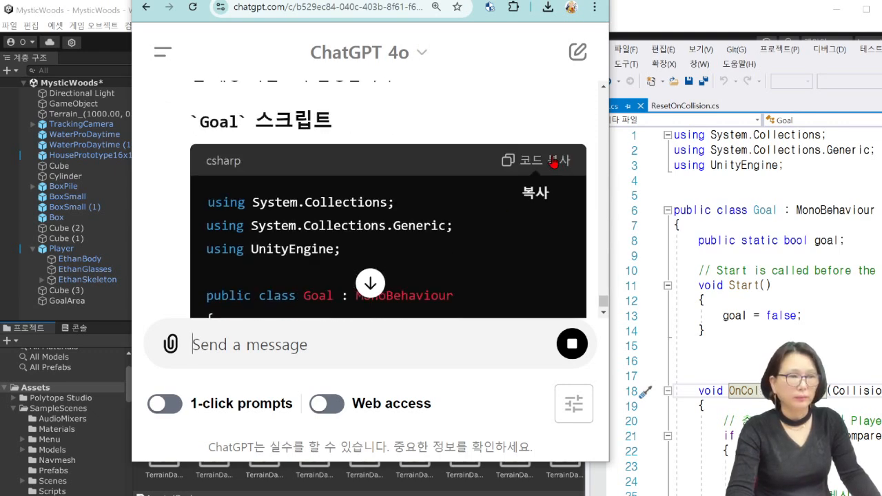
Step: Copy the generated Goal script and review its OnTriggerEnter method, Player tag check and Debug.Log line
{"action": "left_click", "coordinate": [548, 164]}
{"action": "scroll", "coordinate": [411, 217], "scroll_direction": "down", "scroll_amount": 3}
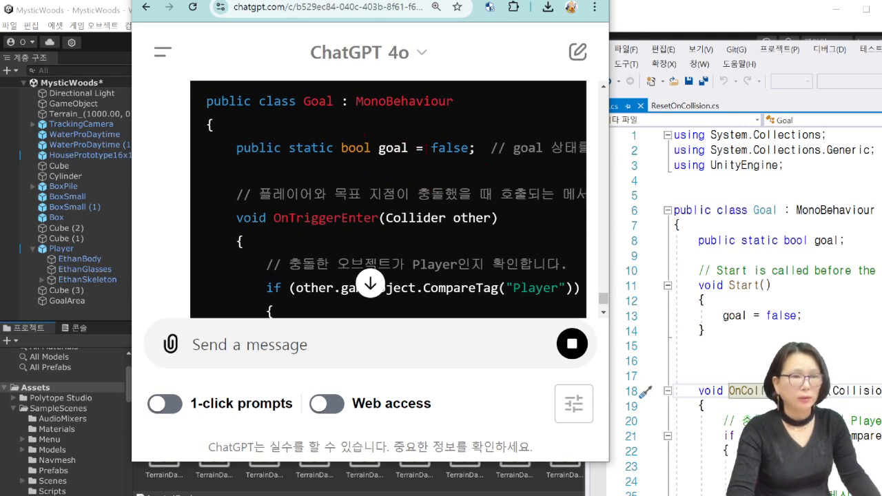
{"action": "scroll", "coordinate": [427, 150], "scroll_direction": "down", "scroll_amount": 1}
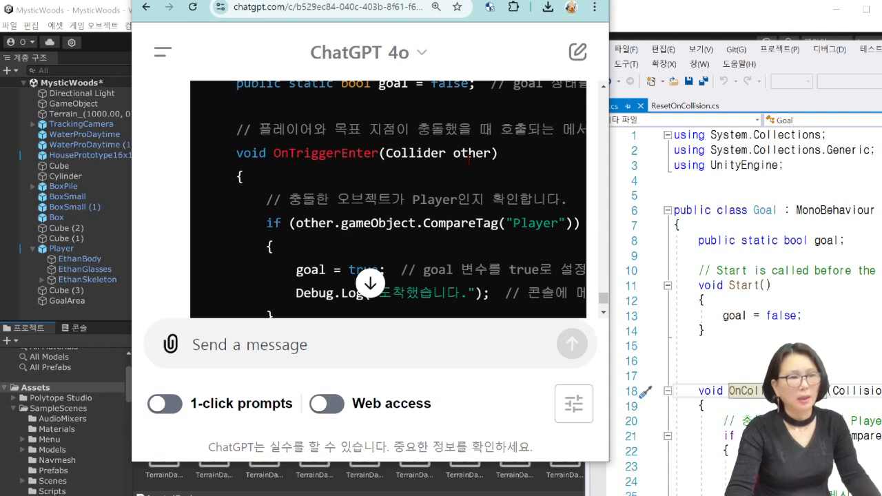
{"action": "scroll", "coordinate": [470, 159], "scroll_direction": "down", "scroll_amount": 2}
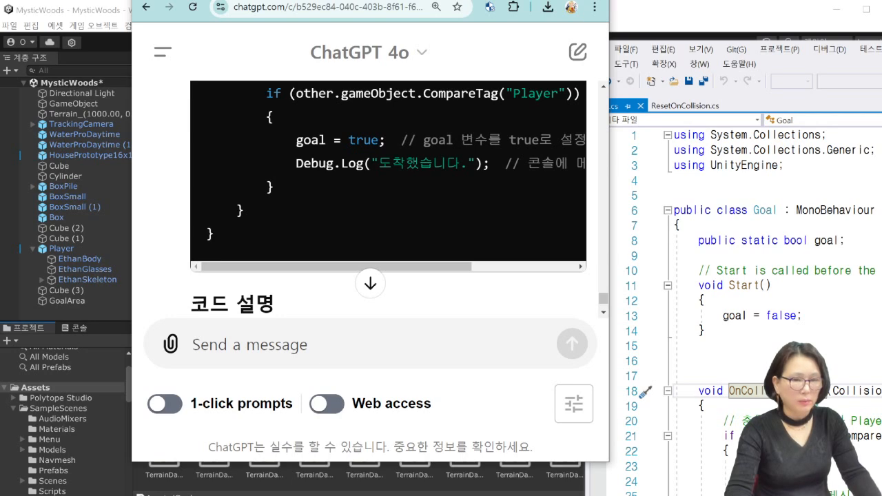
Step: Switch to the Unity editor, select GoalArea and remove its Capsule Collider component
{"action": "left_click", "coordinate": [109, 414]}
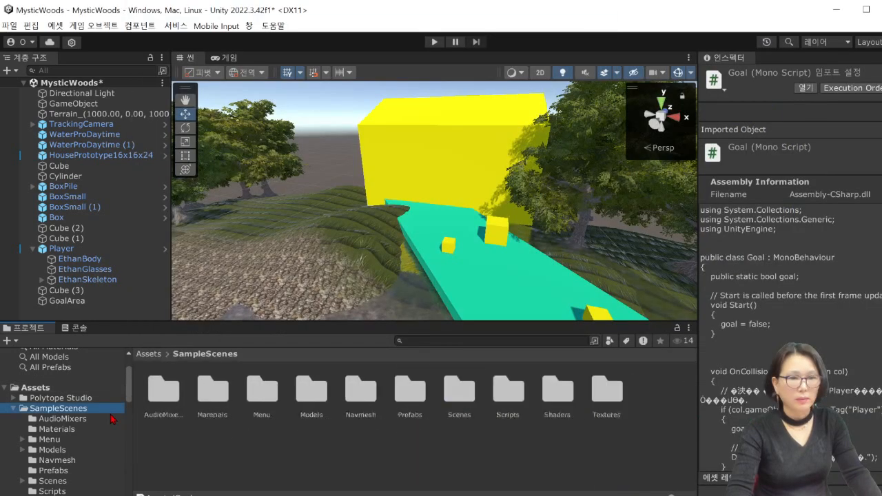
{"action": "left_click", "coordinate": [369, 288]}
{"action": "left_click", "coordinate": [111, 302]}
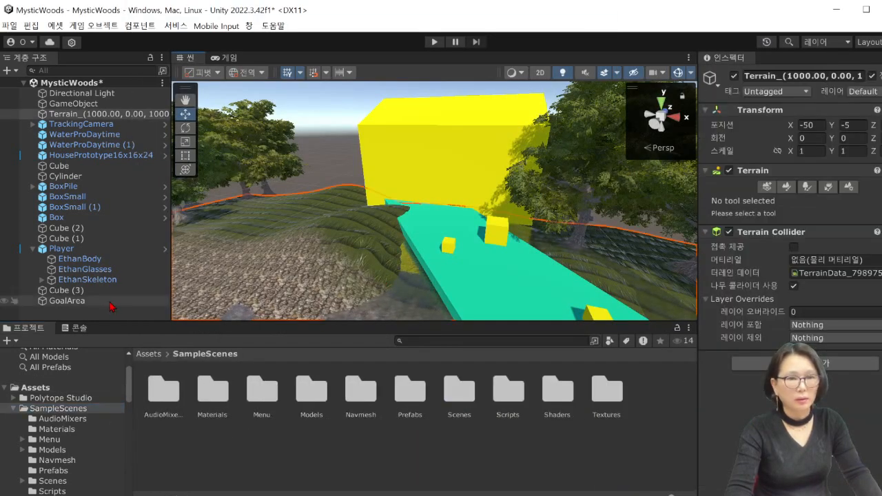
{"action": "mouse_move", "coordinate": [440, 166]}
{"action": "left_mouse_down"}
{"action": "mouse_move", "coordinate": [440, 148]}
{"action": "mouse_move", "coordinate": [440, 156]}
{"action": "left_mouse_up"}
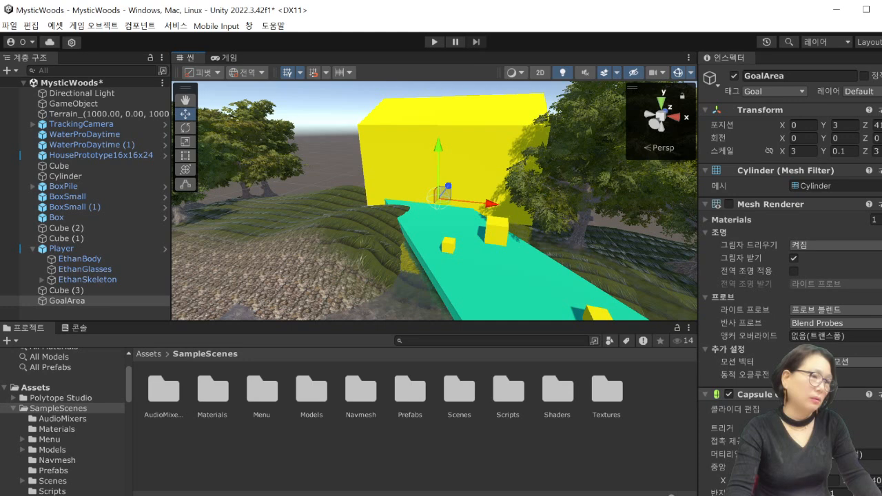
{"action": "key", "text": "ctrl+z"}
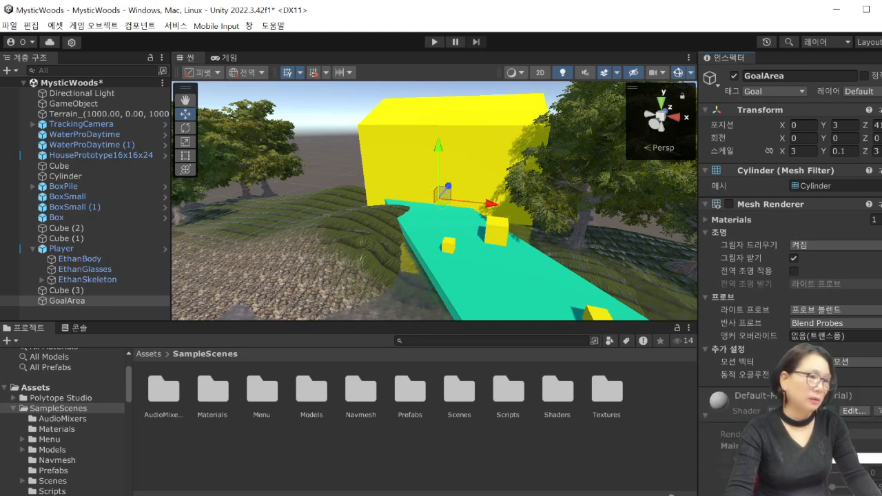
{"action": "scroll", "coordinate": [791, 276], "scroll_direction": "down", "scroll_amount": 5}
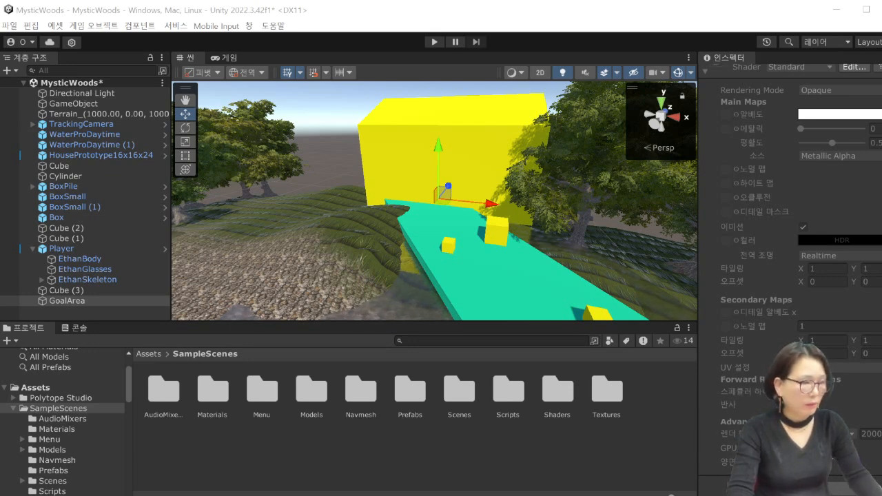
Step: Add a Box Collider component to GoalArea and set its size along X to 2
{"action": "key", "text": "Return"}
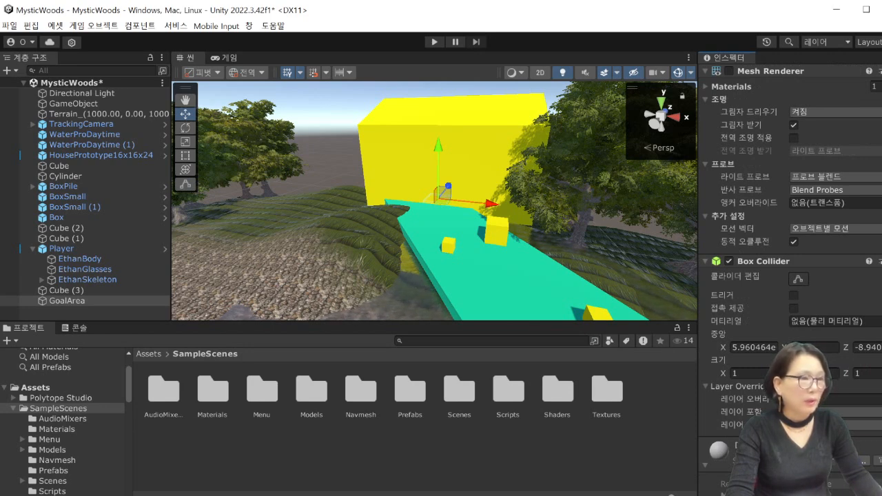
{"action": "double_click", "coordinate": [751, 373]}
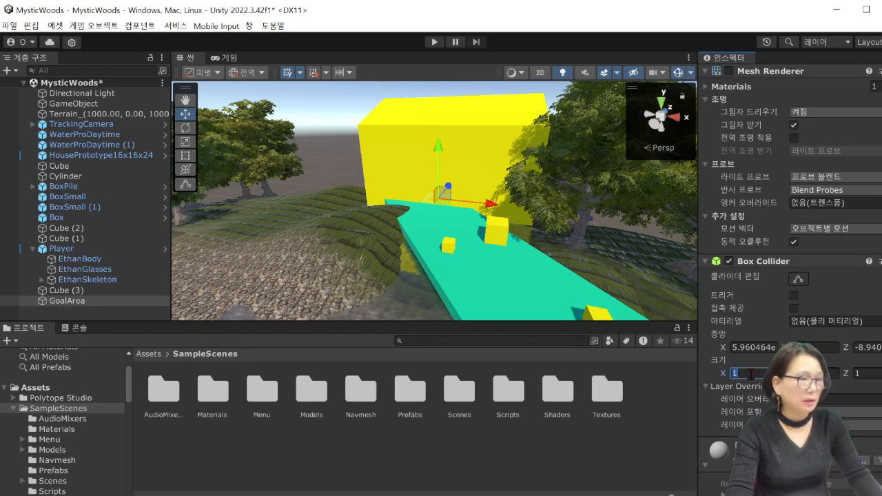
{"action": "type", "text": "2"}
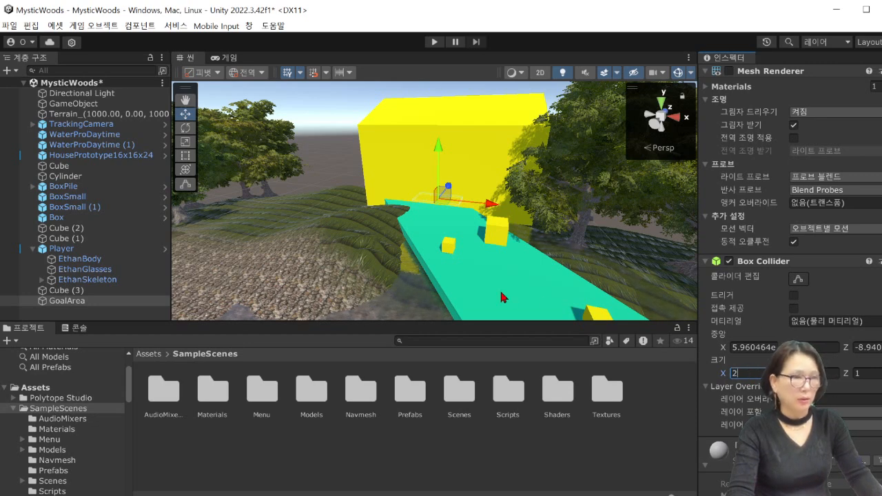
Step: Move GoalArea slightly along the Z axis near the yellow wall
{"action": "left_click", "coordinate": [449, 186]}
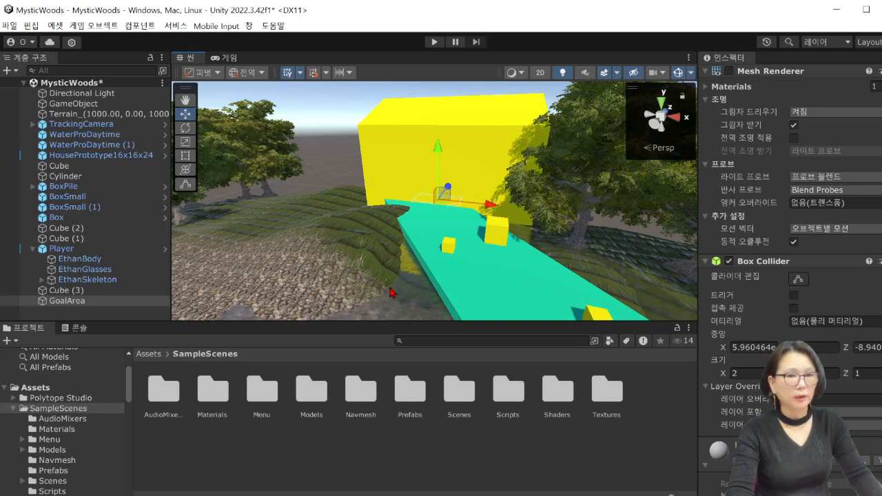
{"action": "double_click", "coordinate": [76, 301]}
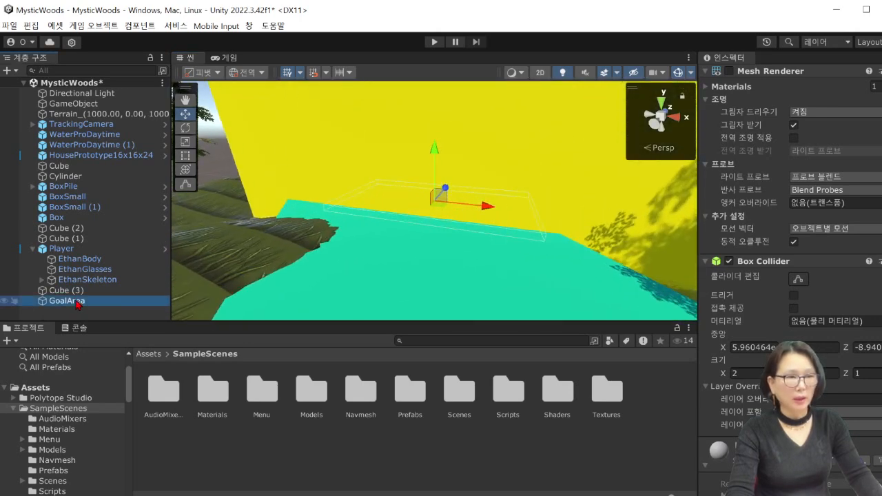
{"action": "left_click_drag", "start_coordinate": [445, 187], "coordinate": [426, 150]}
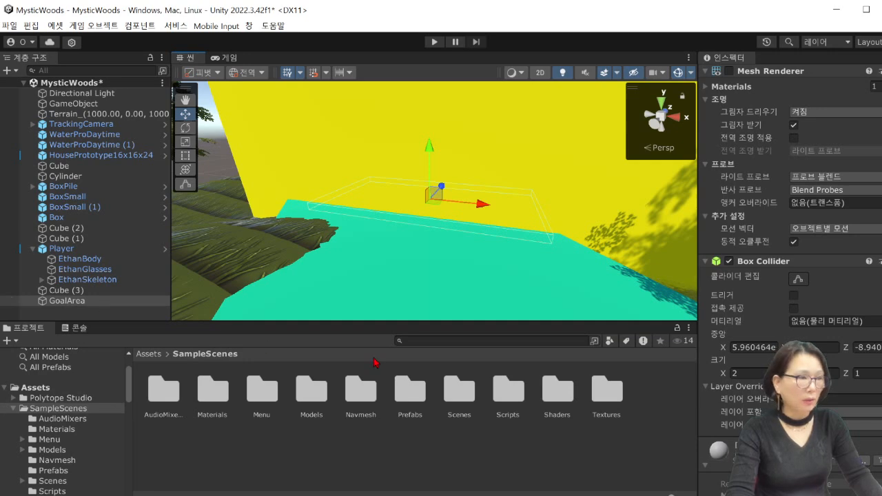
Step: Turn on the trigger option (트리거) of GoalArea's Box Collider
{"action": "scroll", "coordinate": [870, 474], "scroll_direction": "down", "scroll_amount": 5}
{"action": "scroll", "coordinate": [791, 279], "scroll_direction": "down", "scroll_amount": 6}
{"action": "scroll", "coordinate": [791, 279], "scroll_direction": "up", "scroll_amount": 9}
{"action": "left_click", "coordinate": [793, 216]}
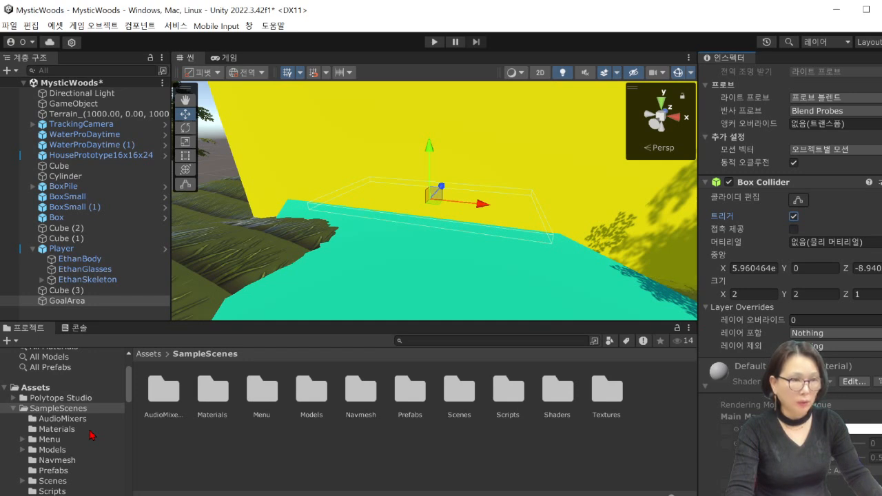
{"action": "double_click", "coordinate": [91, 303]}
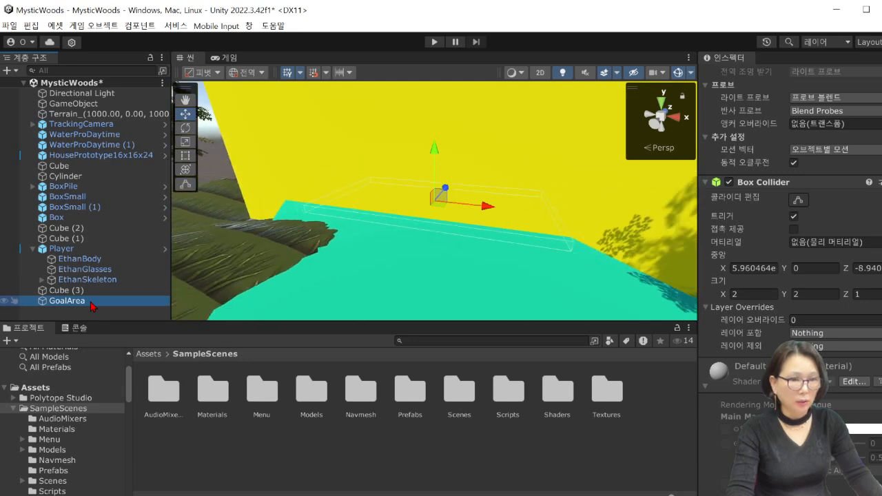
Step: Attach the Goal script from the Assets folder to GoalArea as a component
{"action": "scroll", "coordinate": [69, 414], "scroll_direction": "up", "scroll_amount": 3}
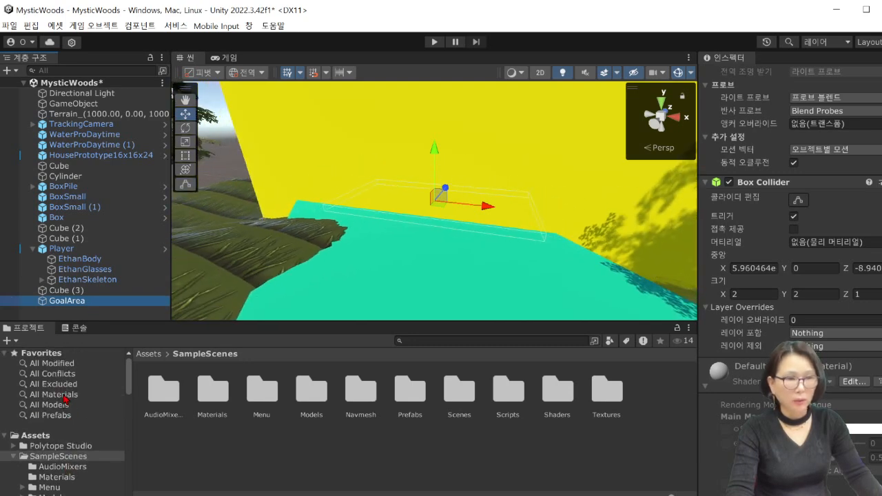
{"action": "scroll", "coordinate": [837, 357], "scroll_direction": "down", "scroll_amount": 10}
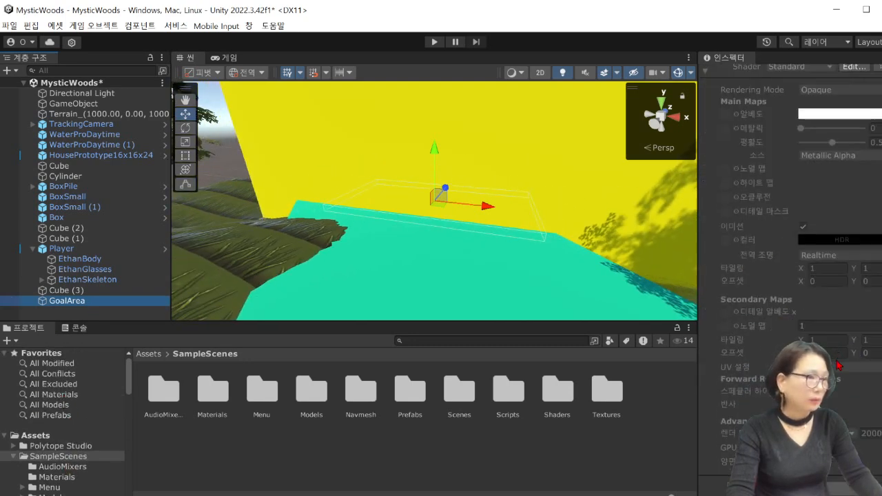
{"action": "scroll", "coordinate": [838, 365], "scroll_direction": "up", "scroll_amount": 10}
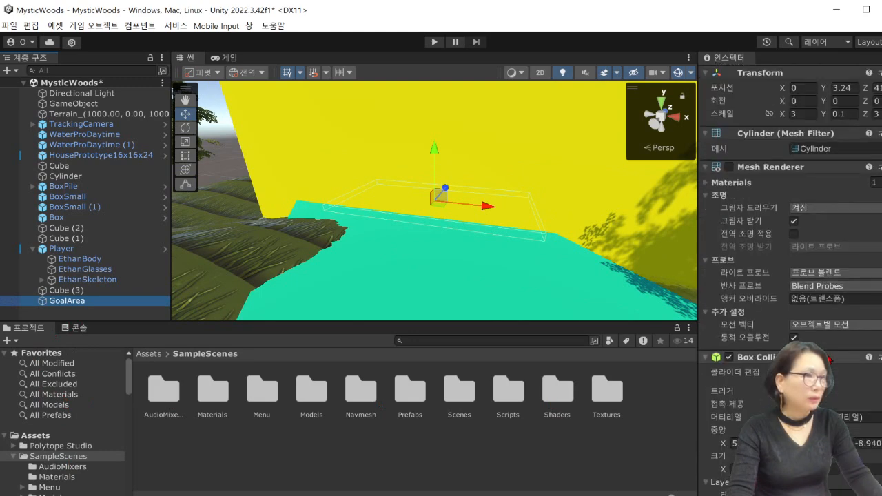
{"action": "scroll", "coordinate": [829, 359], "scroll_direction": "up", "scroll_amount": 2}
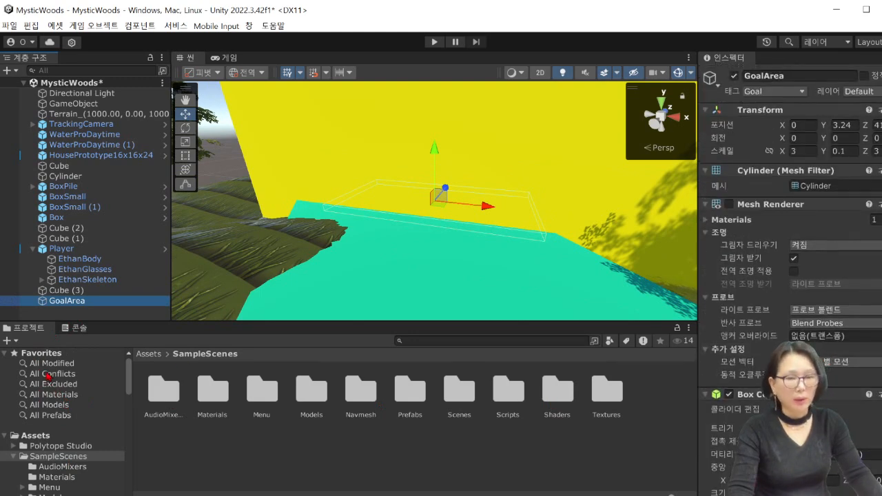
{"action": "left_click", "coordinate": [35, 435]}
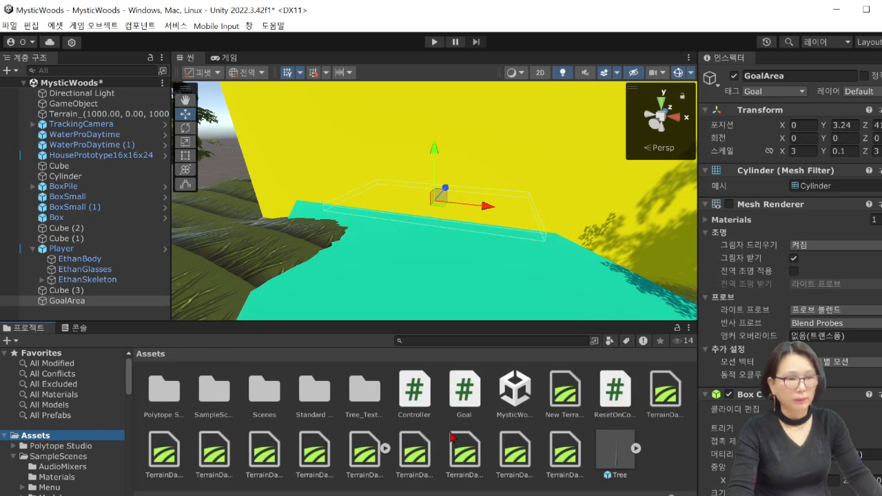
{"action": "left_click", "coordinate": [466, 402]}
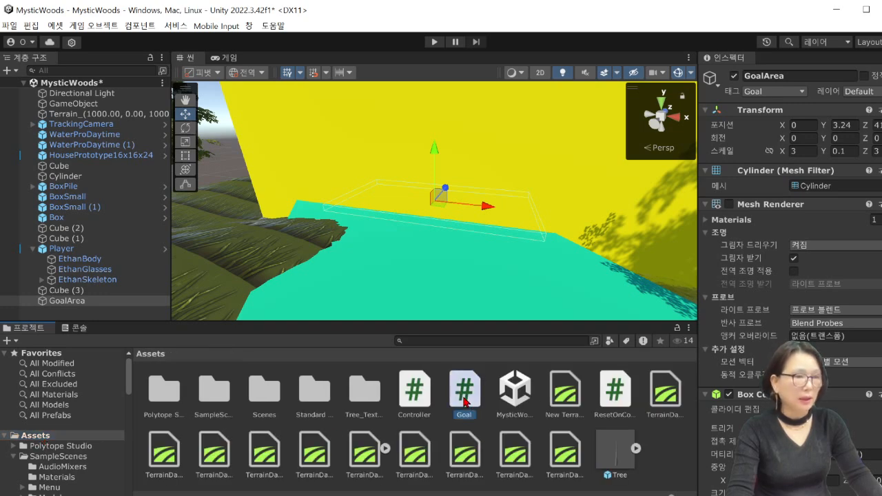
{"action": "left_click", "coordinate": [68, 302]}
{"action": "left_click", "coordinate": [470, 390]}
{"action": "left_click_drag", "start_coordinate": [470, 392], "coordinate": [773, 406]}
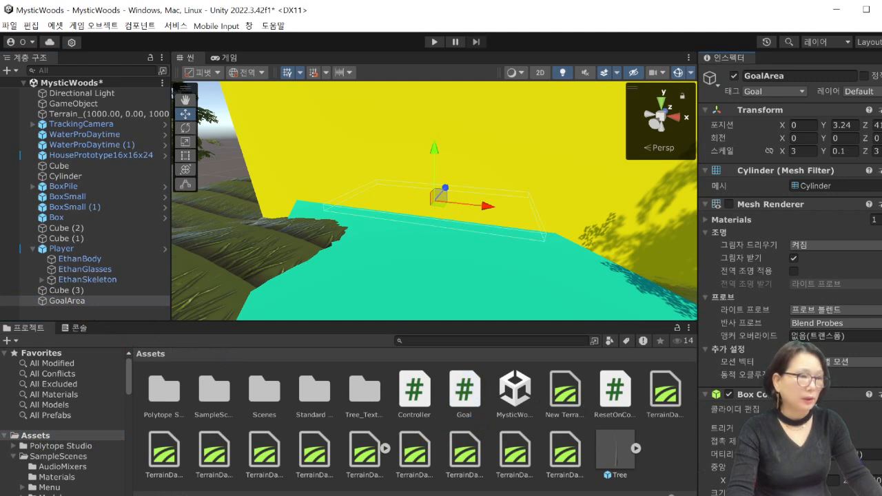
{"action": "left_click_drag", "start_coordinate": [460, 393], "coordinate": [772, 407]}
{"action": "scroll", "coordinate": [833, 389], "scroll_direction": "down", "scroll_amount": 10}
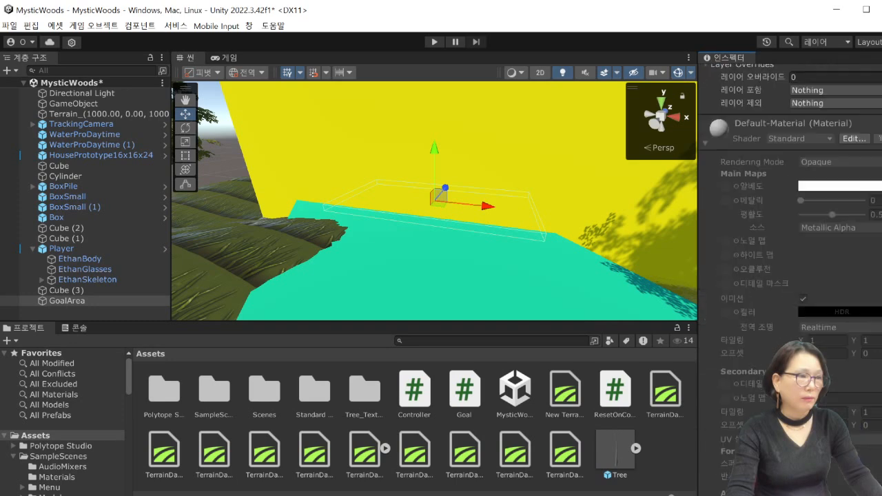
{"action": "left_click_drag", "start_coordinate": [467, 395], "coordinate": [709, 415]}
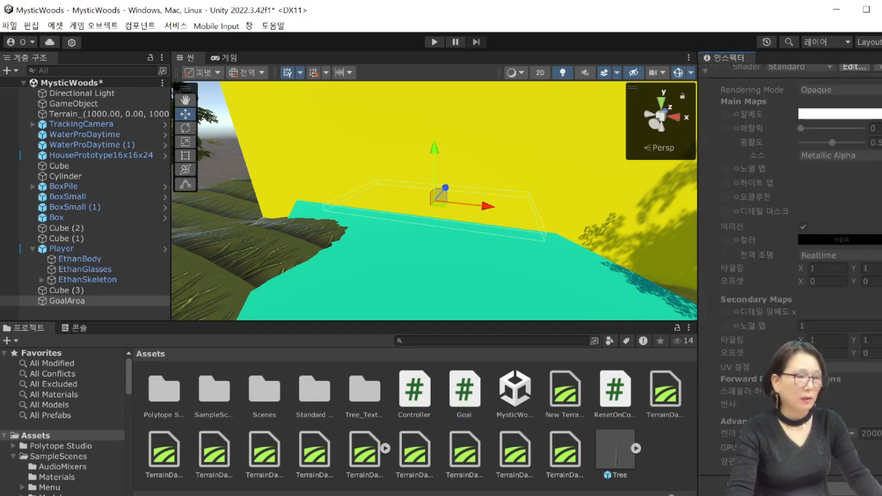
{"action": "scroll", "coordinate": [799, 386], "scroll_direction": "up", "scroll_amount": 10}
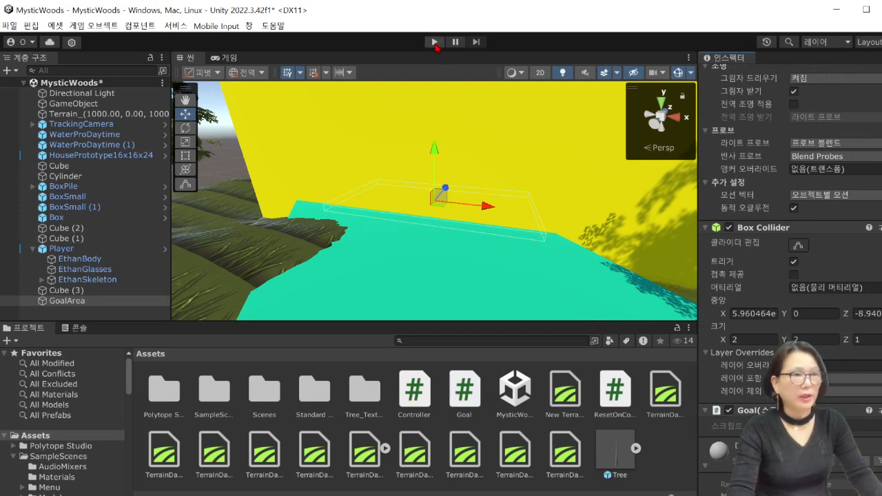
Step: Start play mode and run the Player off the red platform along the path past the white boxes
{"action": "left_click", "coordinate": [435, 42]}
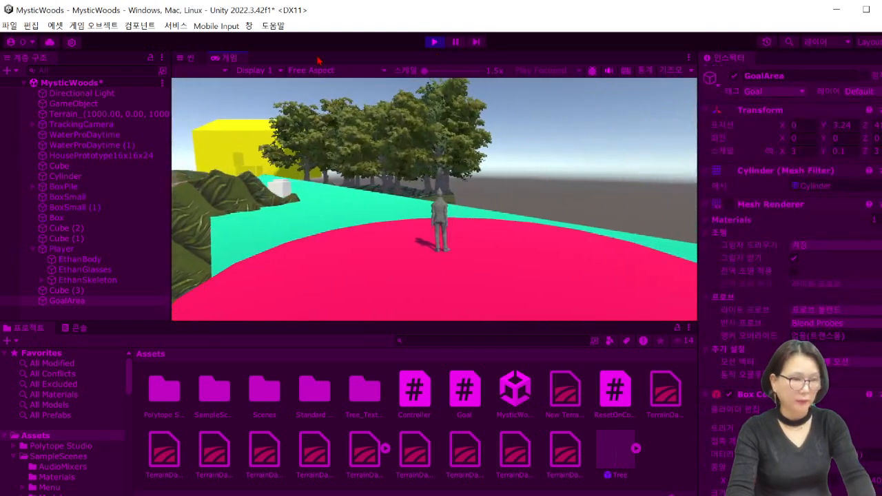
{"action": "key", "text": "Up"}
{"action": "key", "text": "Left"}
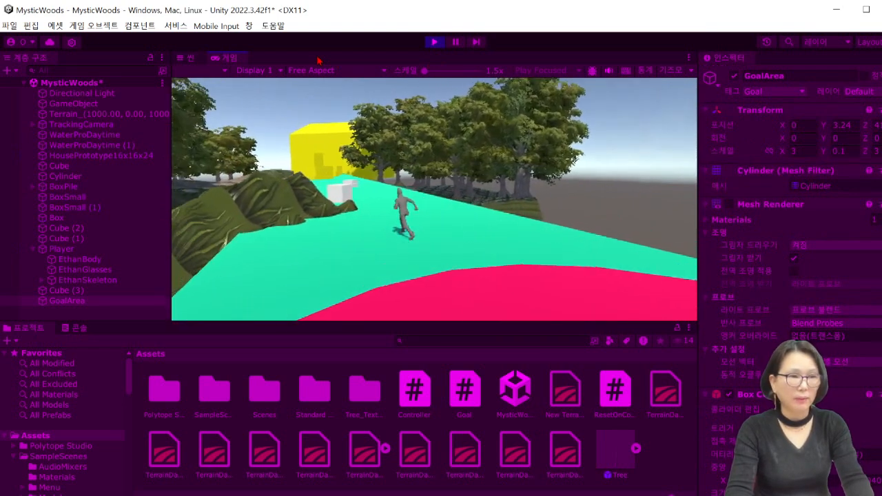
{"action": "key", "text": "Up"}
{"action": "key", "text": "Left"}
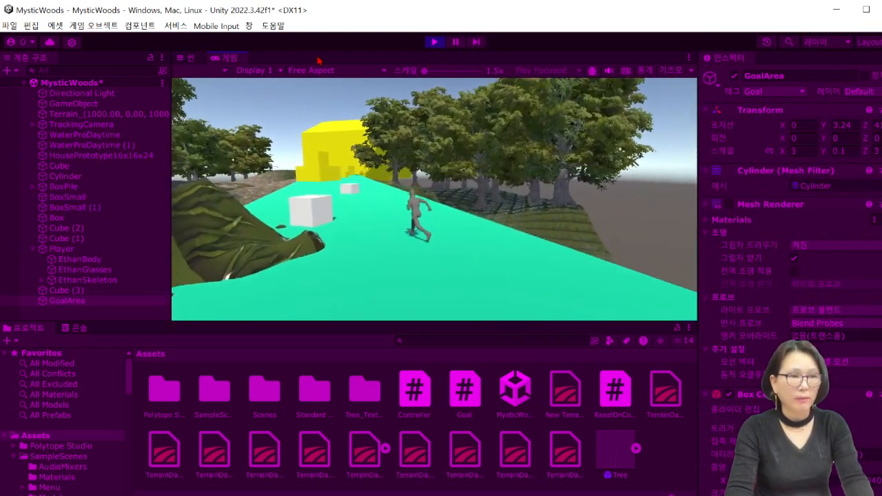
{"action": "key", "text": "Up"}
{"action": "key", "text": "Left"}
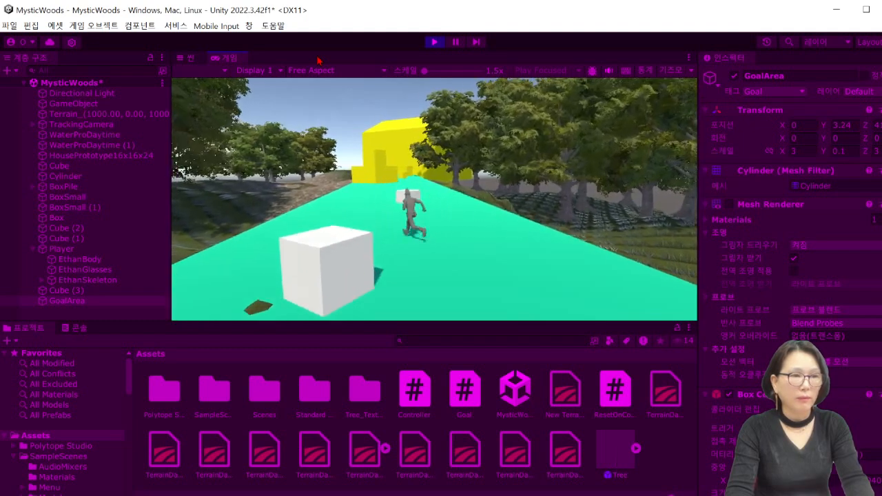
{"action": "key", "text": "Up"}
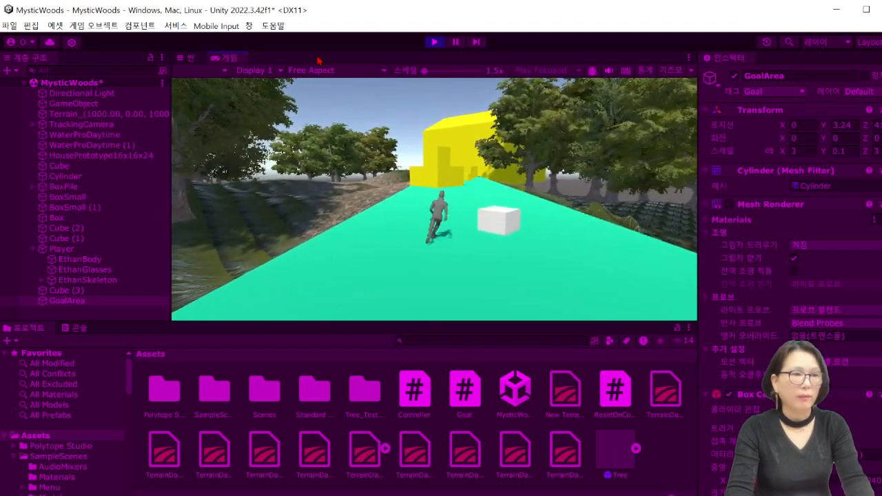
Step: Run the Player past the yellow boxes to the yellow wall at the end of the path
{"action": "key", "text": "Up"}
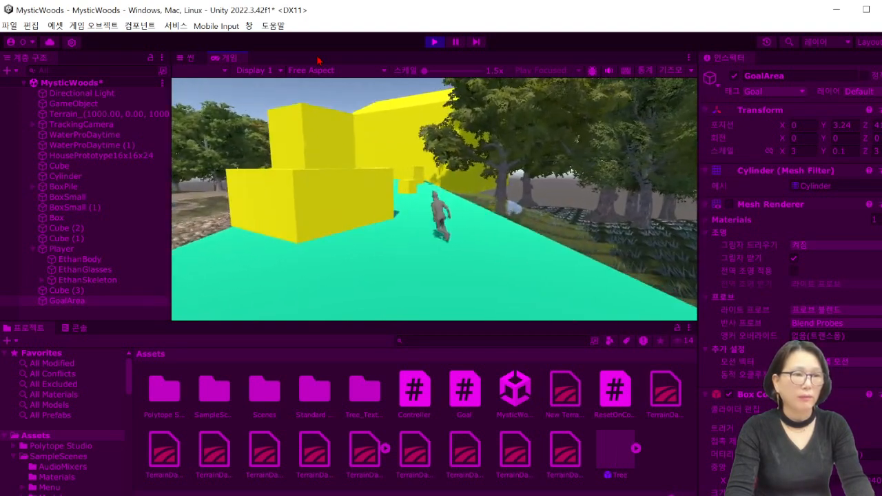
{"action": "key", "text": "Up"}
{"action": "key", "text": "Left"}
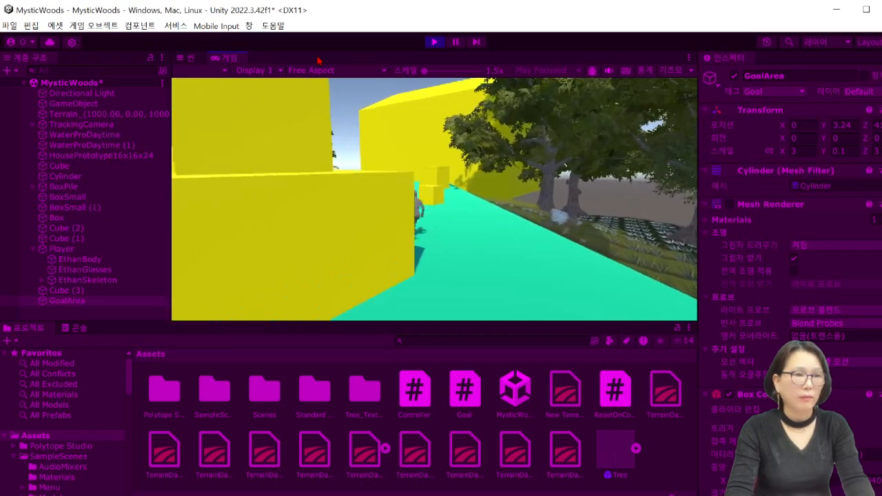
{"action": "key", "text": "Up"}
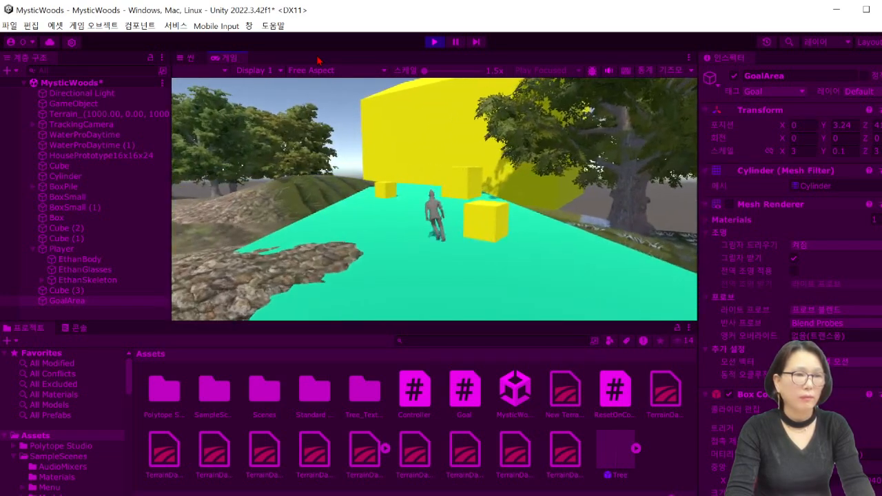
{"action": "key", "text": "Up"}
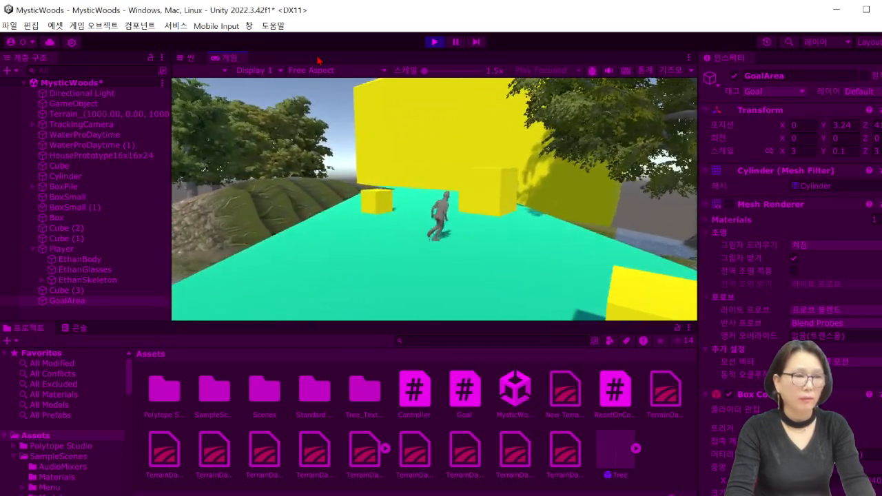
{"action": "key", "text": "Up"}
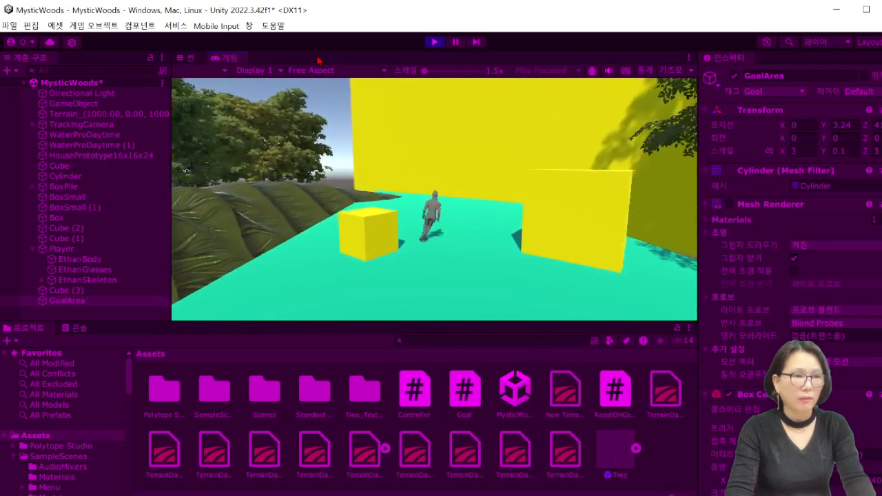
{"action": "key", "text": "Up"}
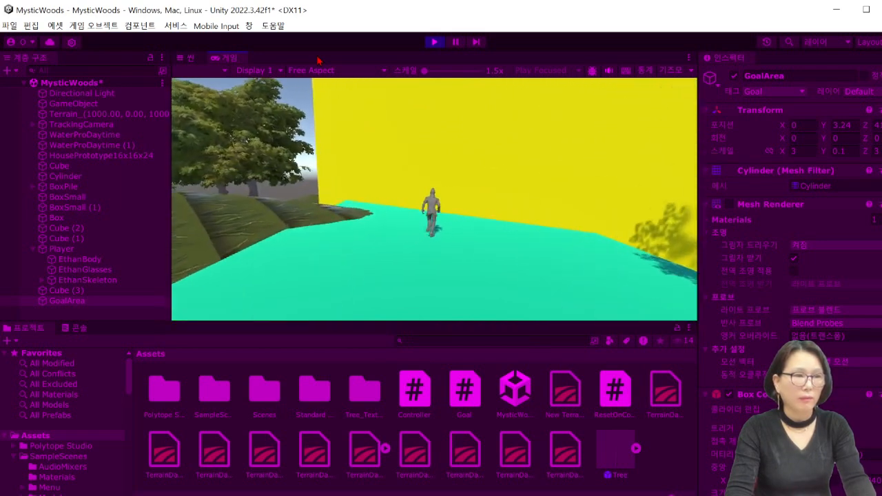
{"action": "key", "text": "Up"}
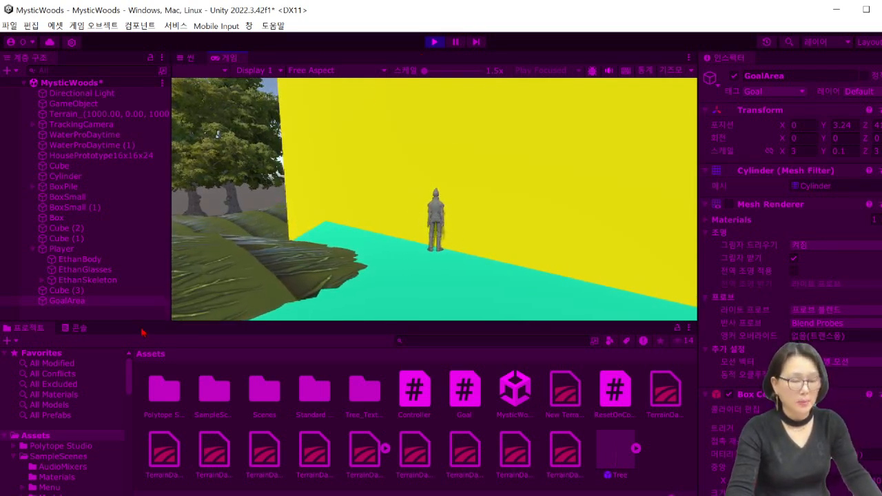
Step: Run the Player back and forth through the goal area in front of the yellow wall, and stop play mode
{"action": "key", "text": "Down"}
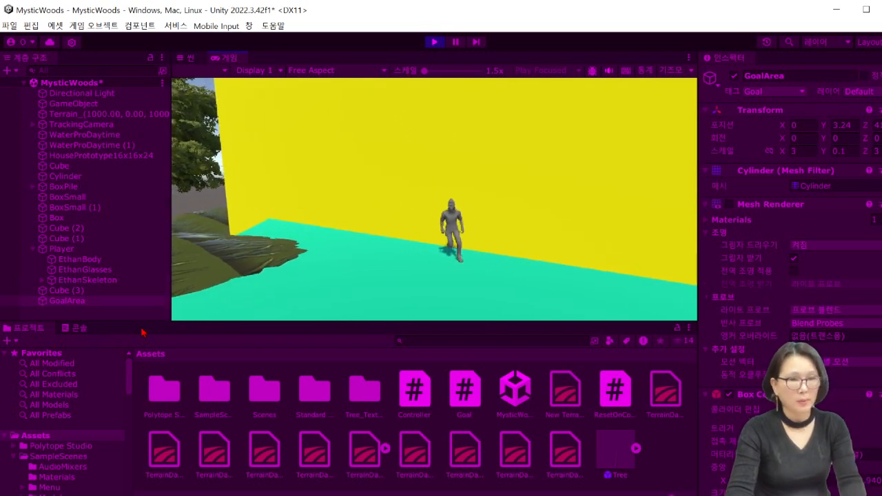
{"action": "key", "text": "Right"}
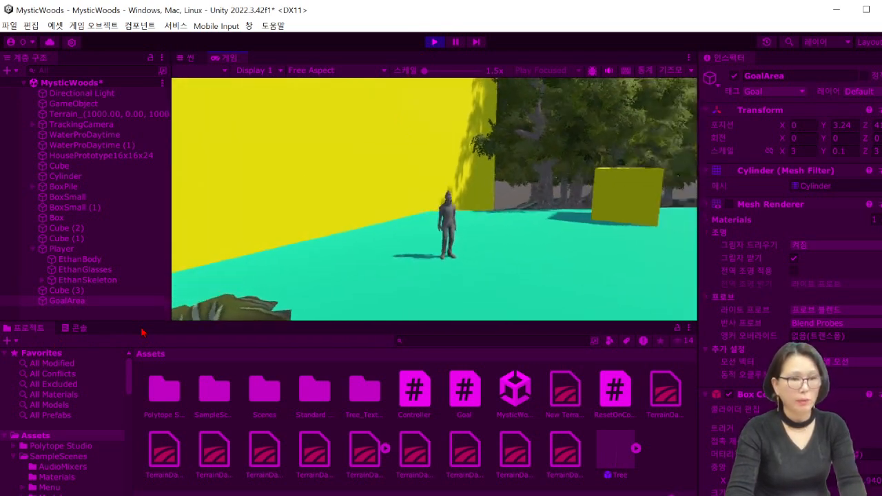
{"action": "key", "text": "Up"}
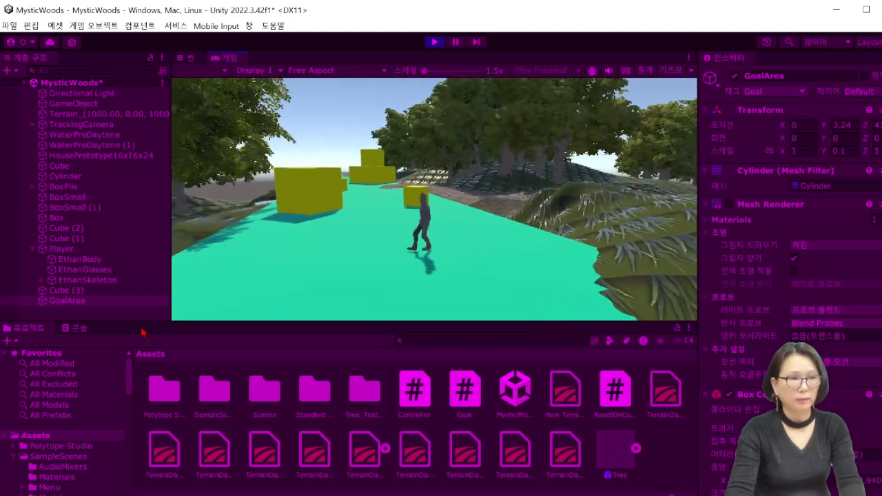
{"action": "key", "text": "Left"}
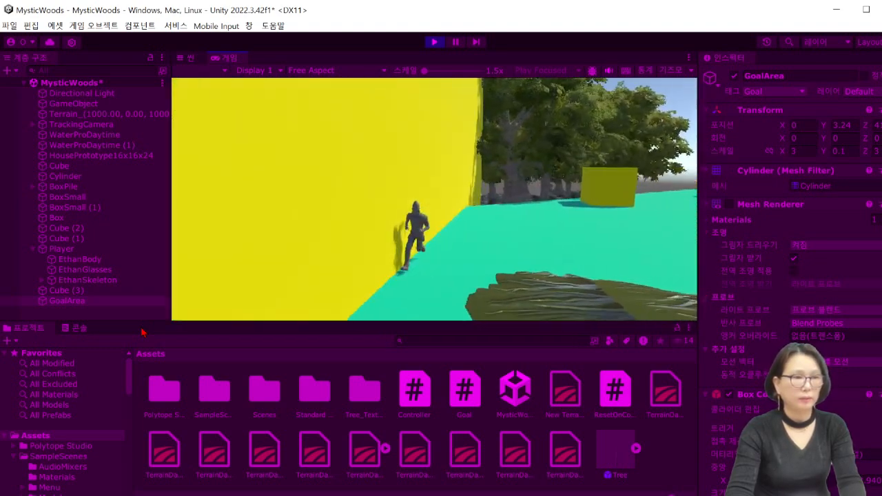
{"action": "key", "text": "Left"}
{"action": "key", "text": "Right"}
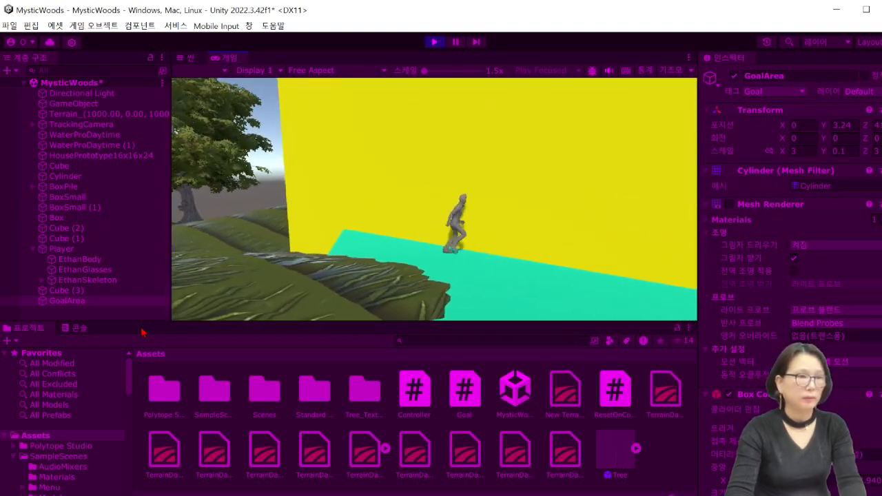
{"action": "key", "text": "Down"}
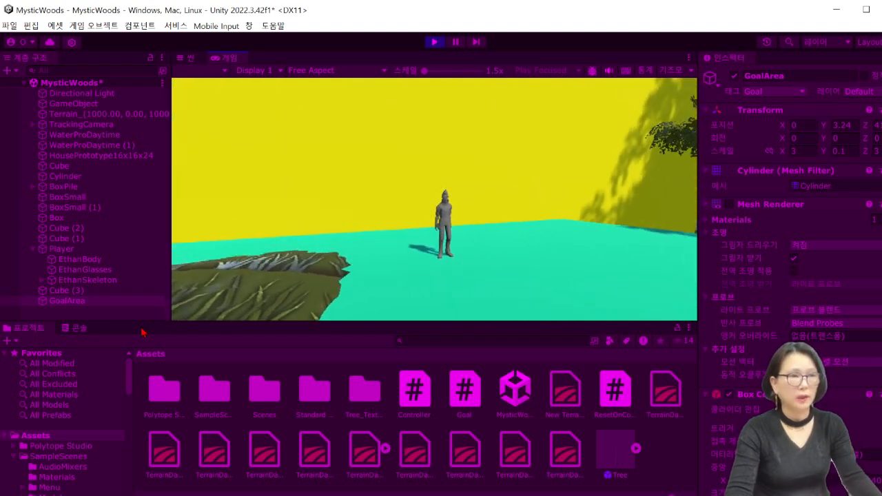
{"action": "left_click", "coordinate": [434, 42]}
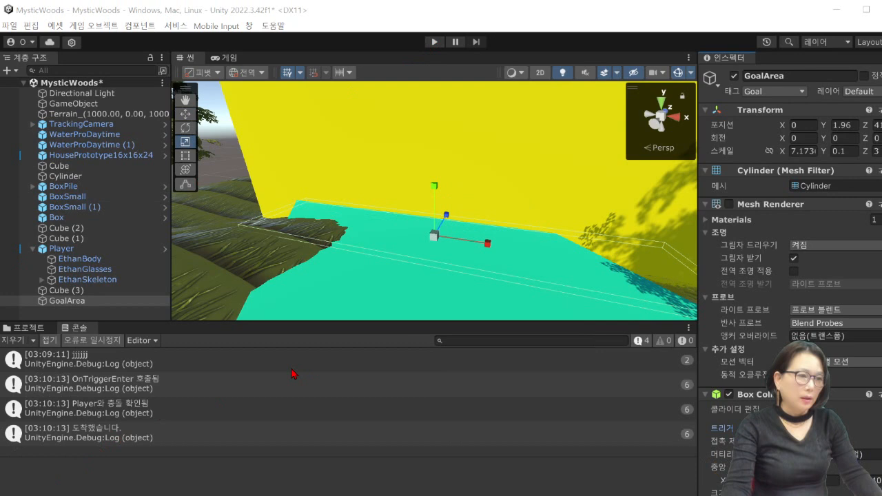
Step: Open the Goal script from the Assets folder in Visual Studio and move its window so the code is fully readable
{"action": "left_click", "coordinate": [36, 329]}
{"action": "double_click", "coordinate": [460, 395]}
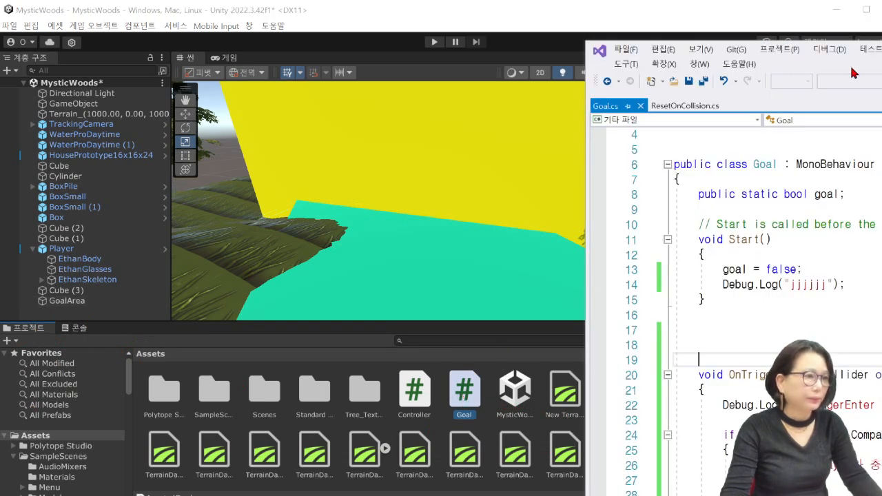
{"action": "left_click_drag", "start_coordinate": [874, 64], "coordinate": [406, 9]}
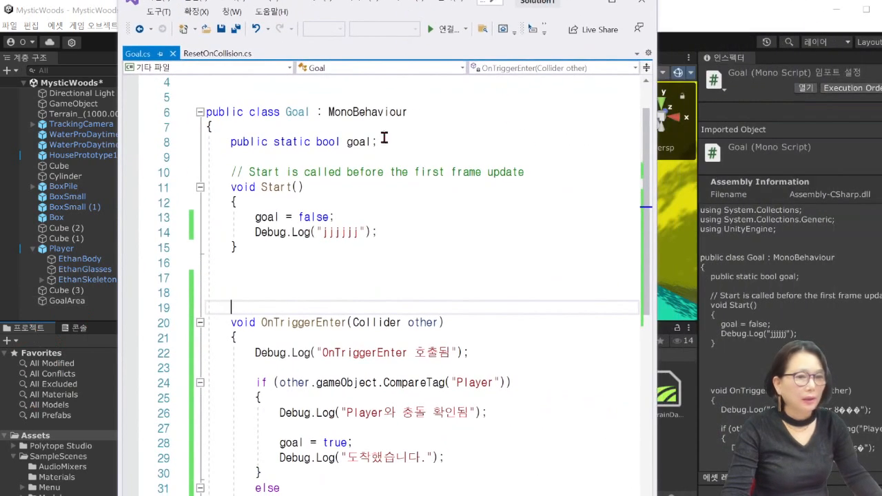
Step: Replace the Debug.Log text in the Goal script's Start method with "게임시작"
{"action": "left_click", "coordinate": [247, 235]}
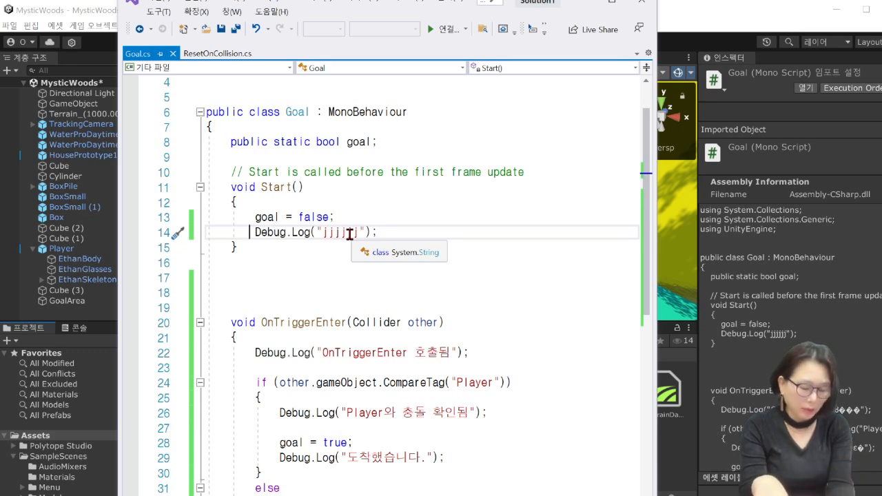
{"action": "mouse_move", "coordinate": [237, 232]}
{"action": "left_mouse_down"}
{"action": "mouse_move", "coordinate": [400, 234]}
{"action": "mouse_move", "coordinate": [235, 242]}
{"action": "left_mouse_up"}
{"action": "left_click", "coordinate": [234, 240]}
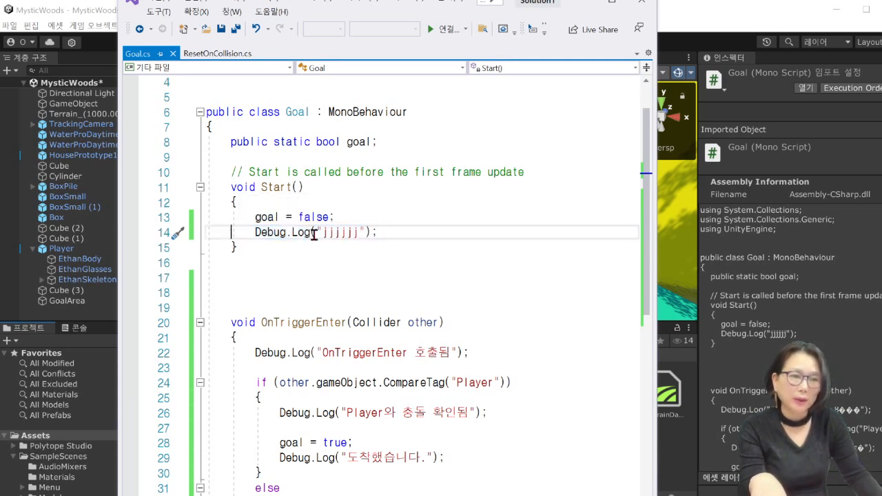
{"action": "left_click_drag", "start_coordinate": [322, 233], "coordinate": [355, 233]}
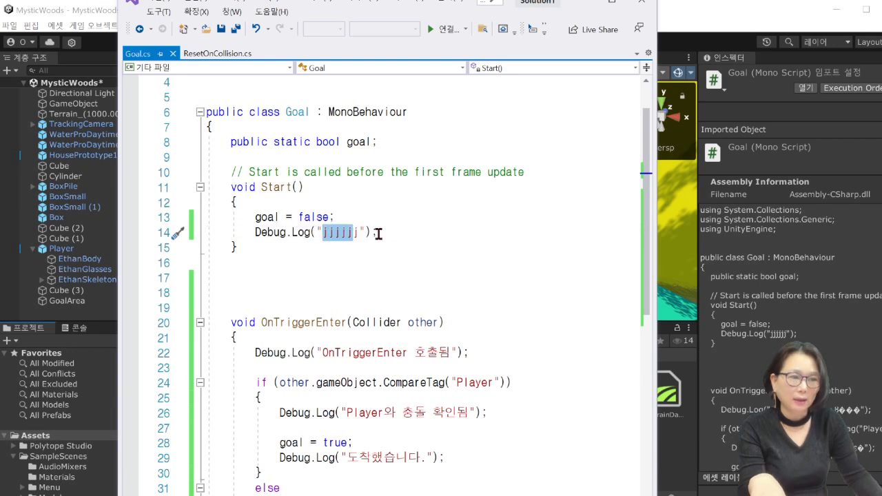
{"action": "type", "text": "tl"}
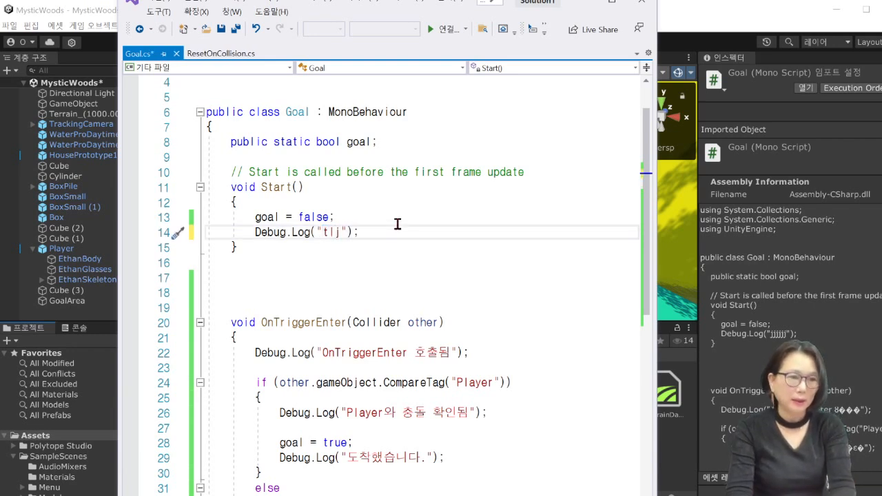
{"action": "key", "text": "BackSpace"}
{"action": "key", "text": "BackSpace"}
{"action": "key", "text": "BackSpace"}
{"action": "type", "text": "j"}
{"action": "key", "text": "BackSpace"}
{"action": "type", "text": "게임시작"}
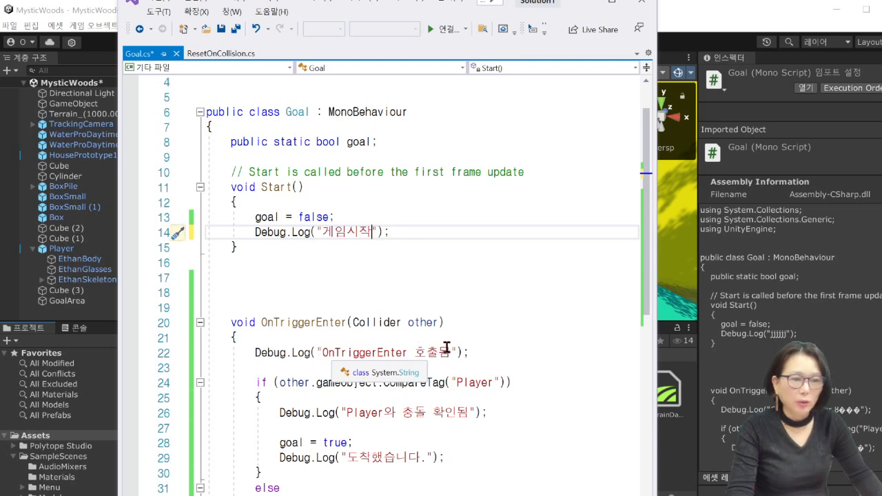
Step: Review the Debug.Log lines in the Goal script's OnTriggerEnter method, its else branch and the Start method
{"action": "left_click", "coordinate": [249, 353]}
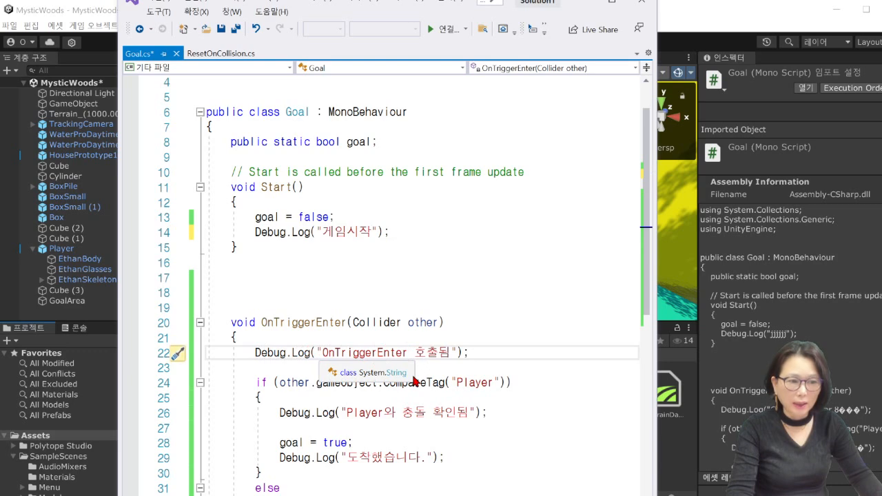
{"action": "left_click", "coordinate": [273, 413]}
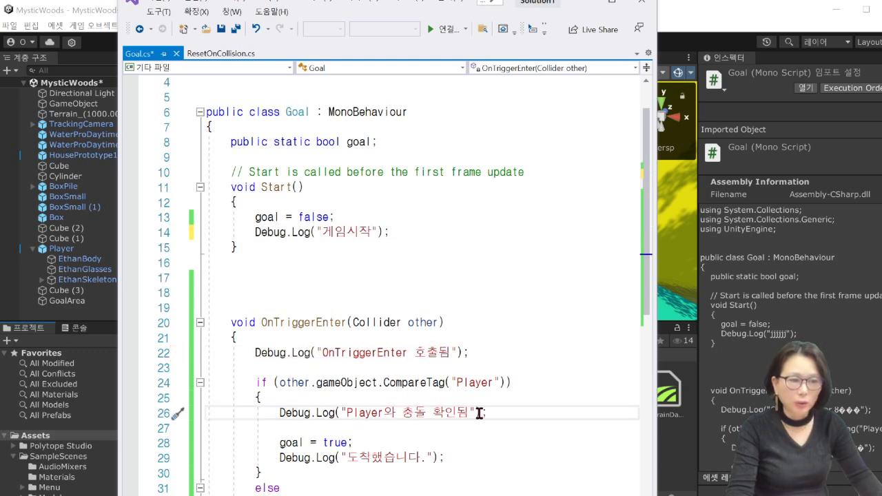
{"action": "left_click", "coordinate": [274, 458]}
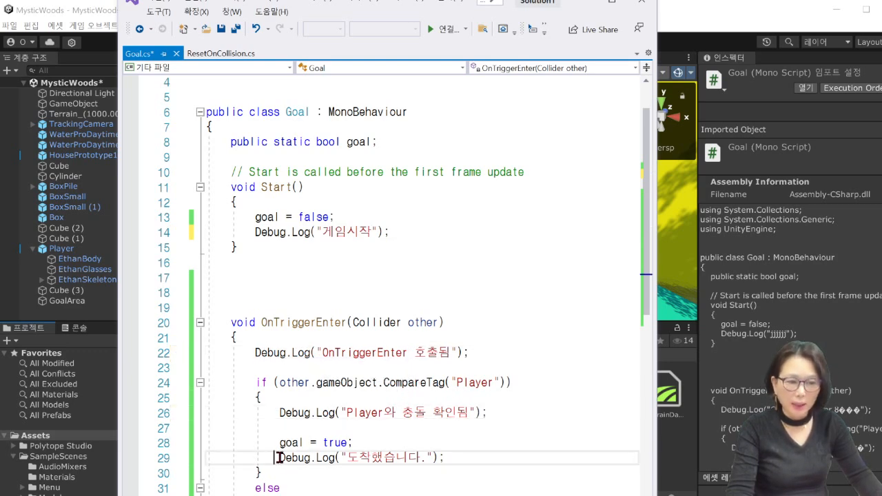
{"action": "scroll", "coordinate": [342, 455], "scroll_direction": "down", "scroll_amount": 1}
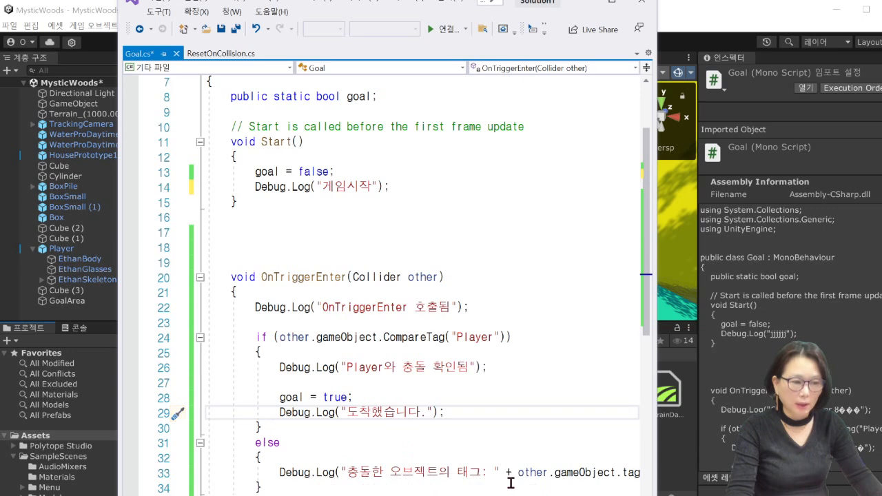
{"action": "scroll", "coordinate": [529, 488], "scroll_direction": "down", "scroll_amount": 1}
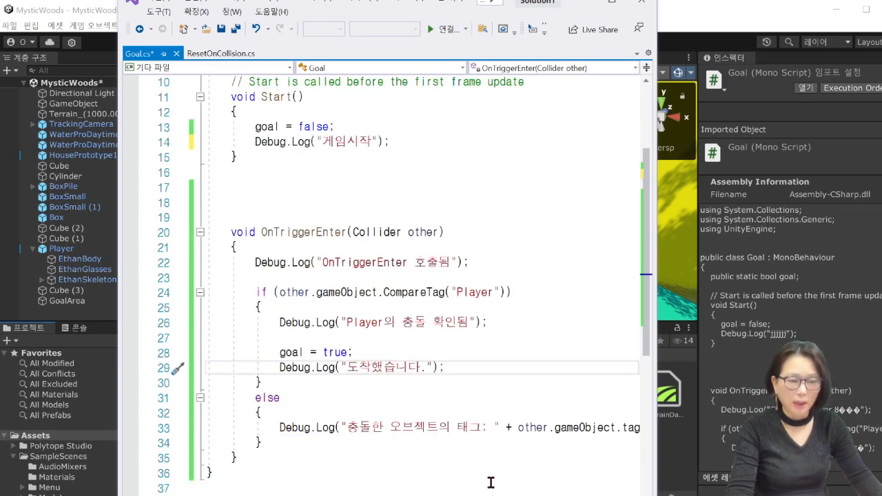
{"action": "scroll", "coordinate": [291, 343], "scroll_direction": "up", "scroll_amount": 2}
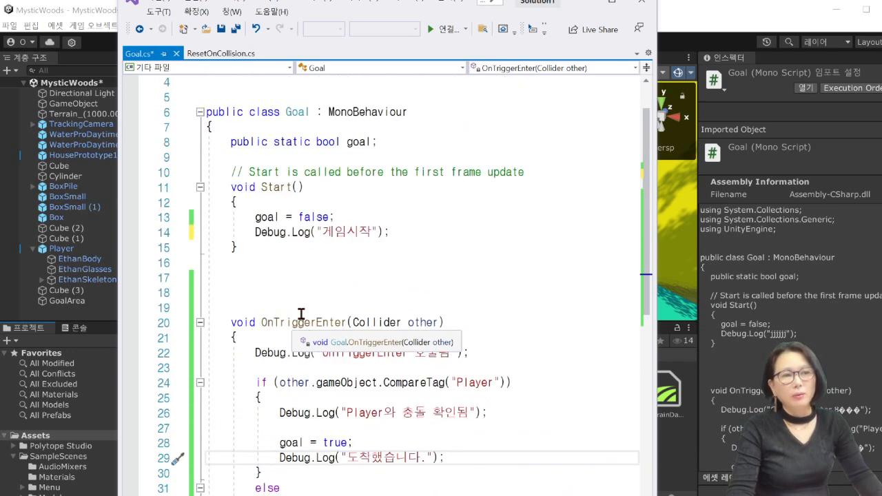
{"action": "left_click_drag", "start_coordinate": [248, 235], "coordinate": [390, 234]}
Step: Switch back to Unity and view the console log, hiding the info messages and showing them again
{"action": "left_click", "coordinate": [62, 495]}
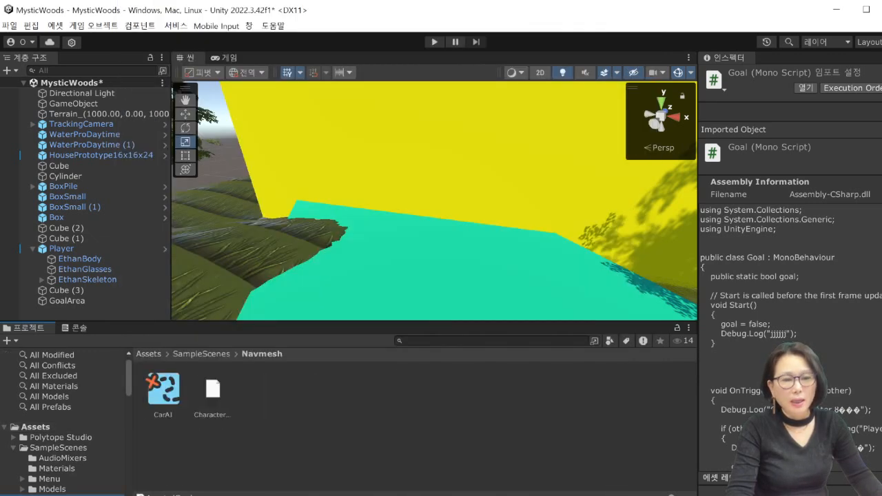
{"action": "left_click", "coordinate": [79, 328]}
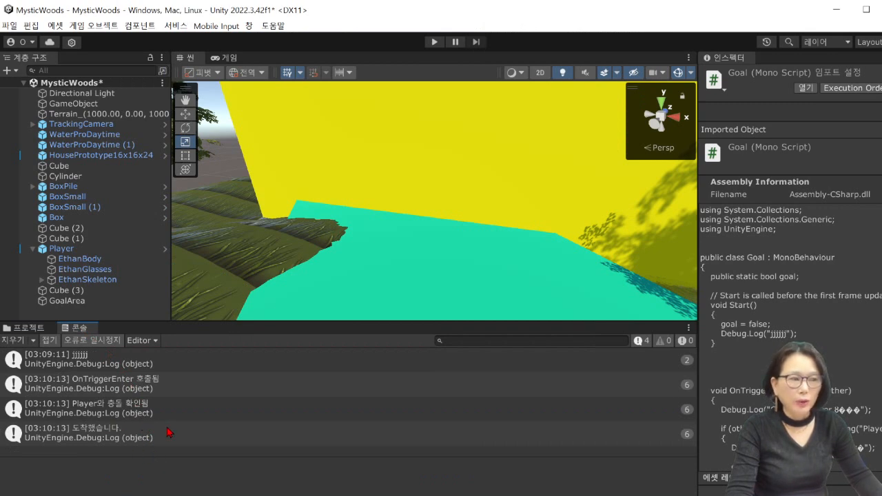
{"action": "left_click", "coordinate": [646, 341]}
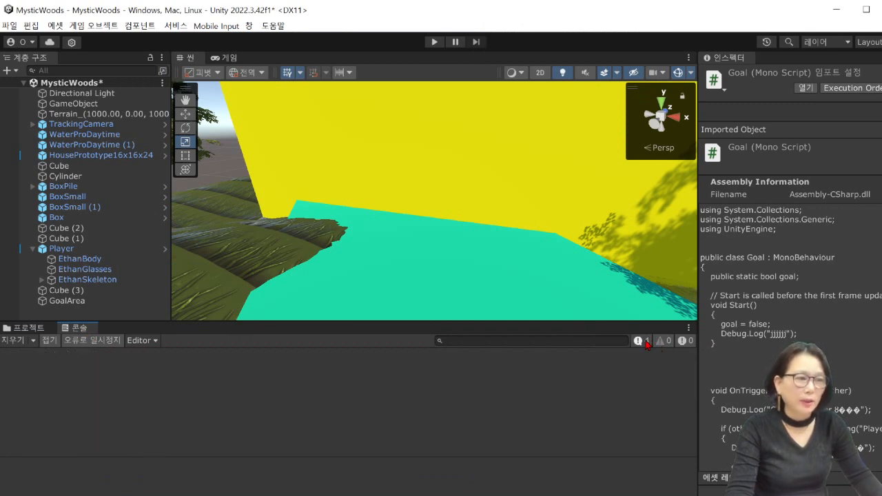
{"action": "left_click", "coordinate": [646, 341]}
{"action": "left_click", "coordinate": [647, 341]}
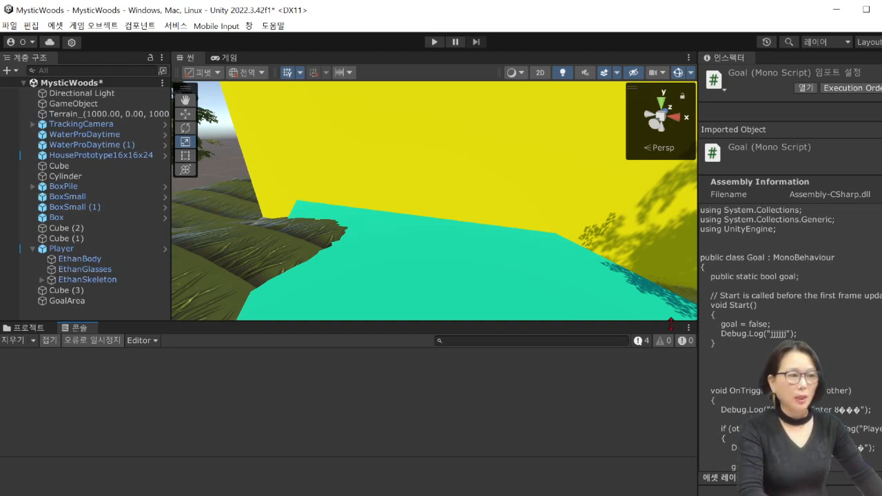
{"action": "left_click", "coordinate": [647, 343]}
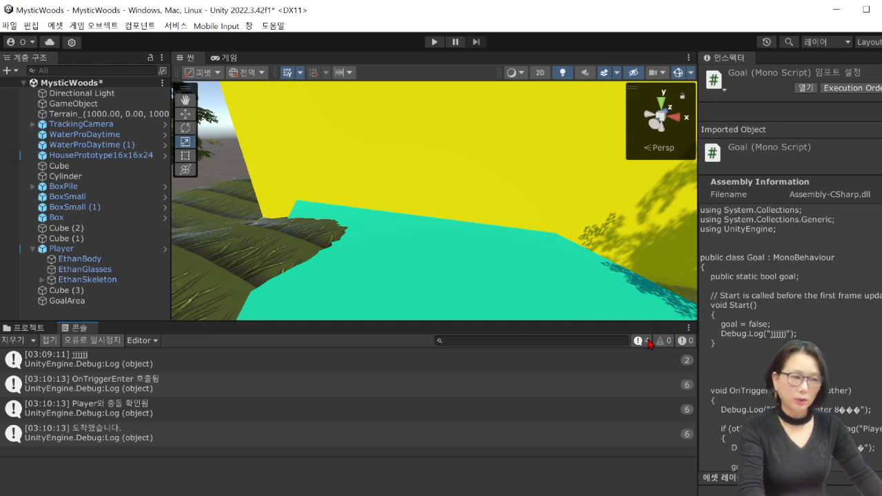